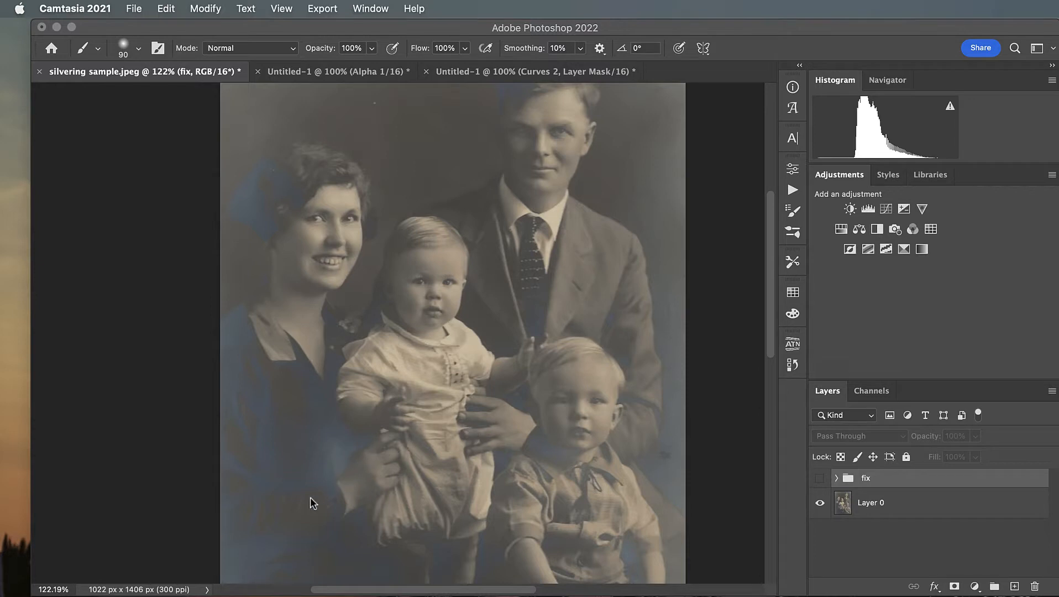
Step: Inspect the blue silvering on the family portrait and compare it with the fix group shown and hidden
scroll(306, 523, up, 5)
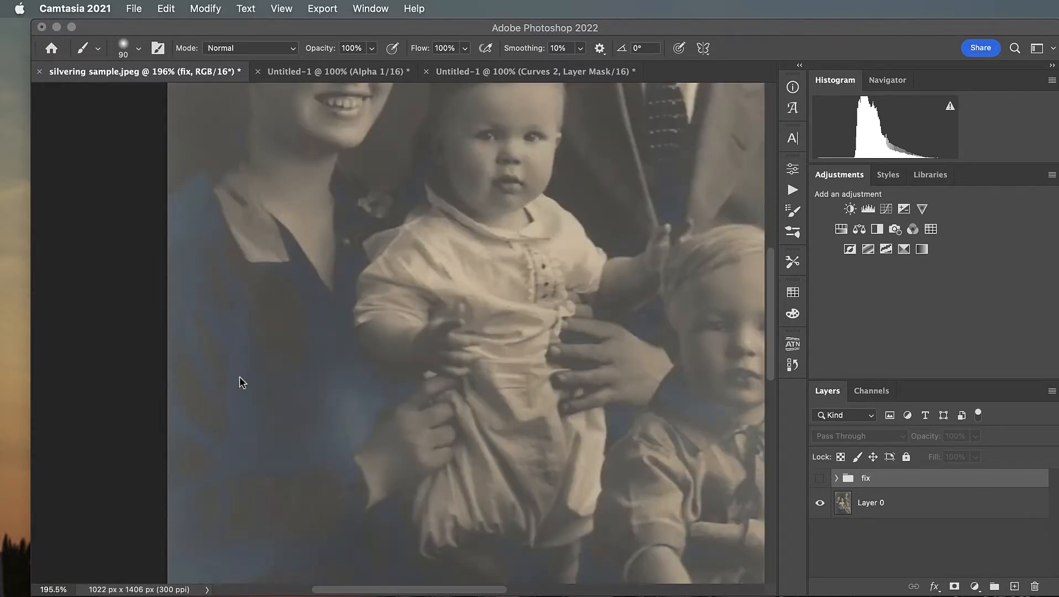
scroll(349, 416, down, 5)
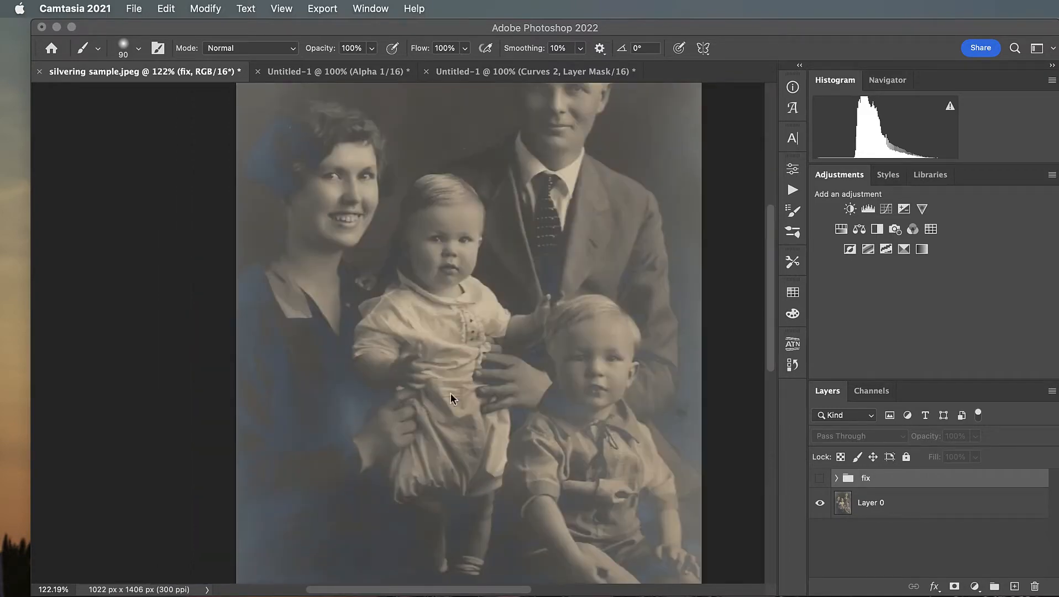
click(821, 475)
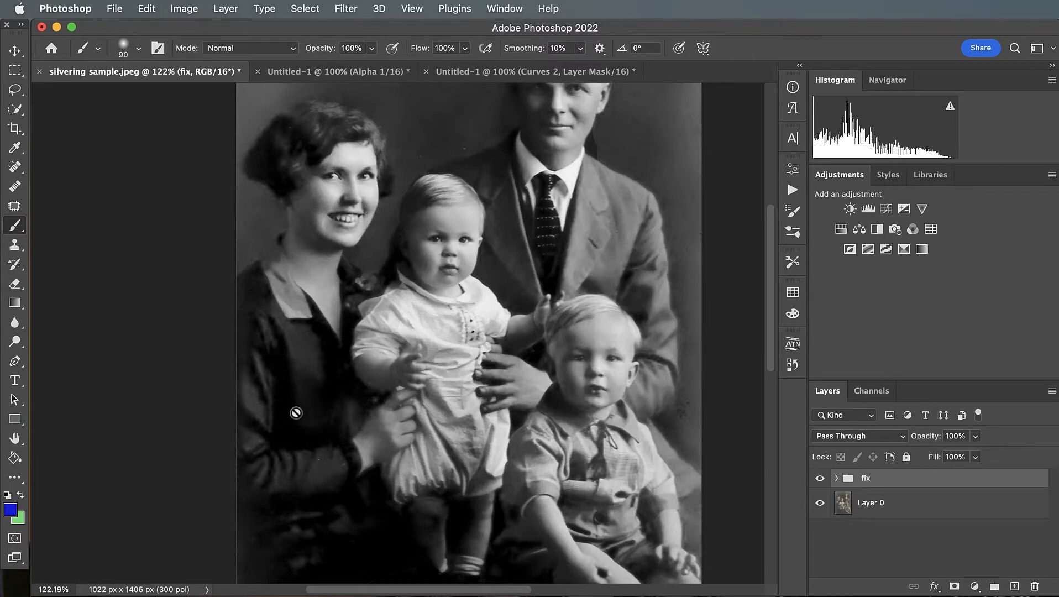
click(820, 478)
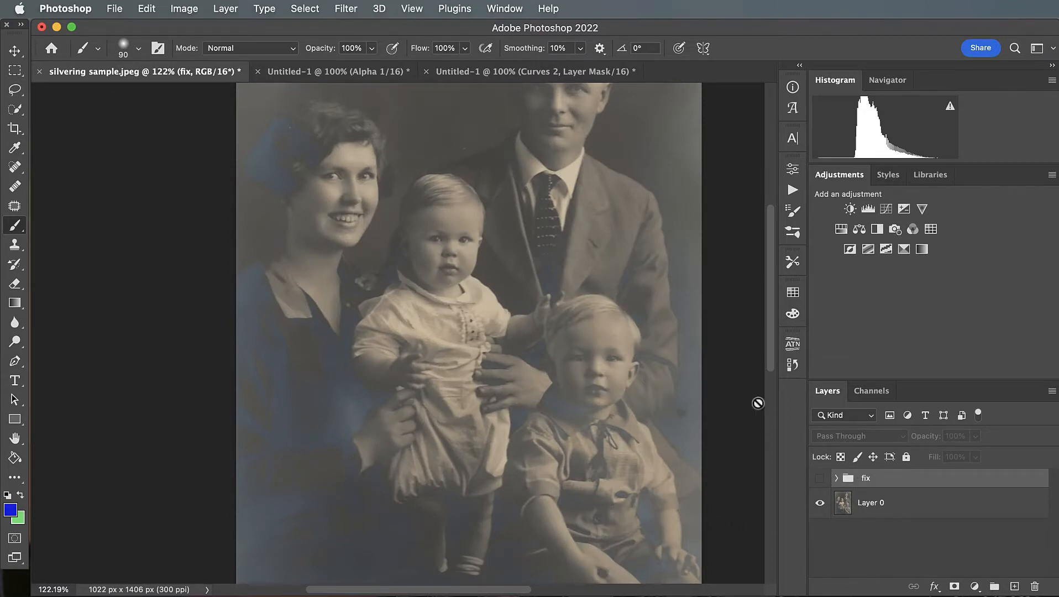
Step: Display only the Blue channel and examine the silvering around the woman's hair and dress
click(879, 394)
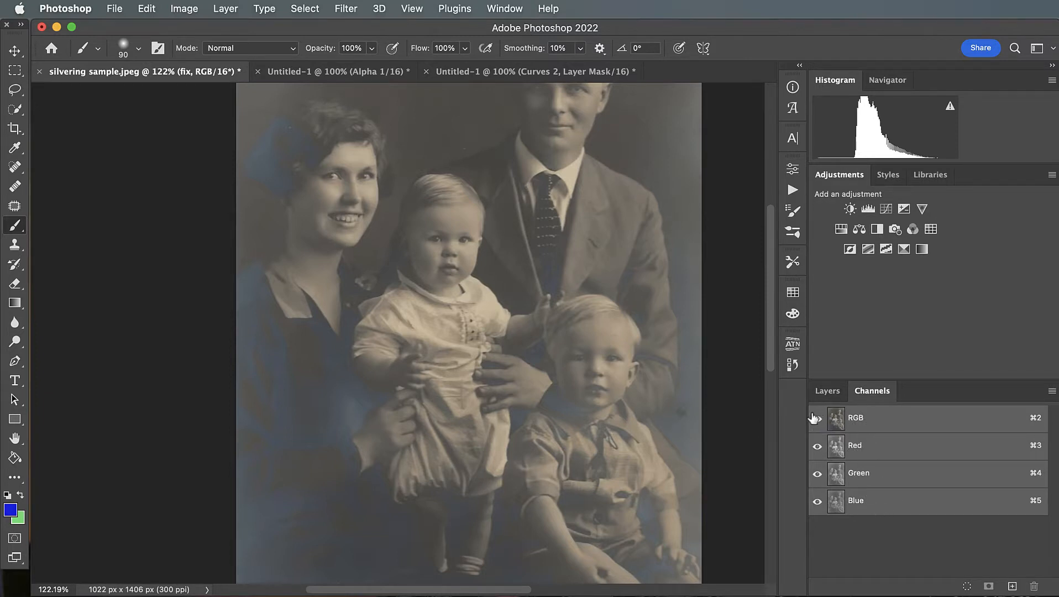
click(817, 503)
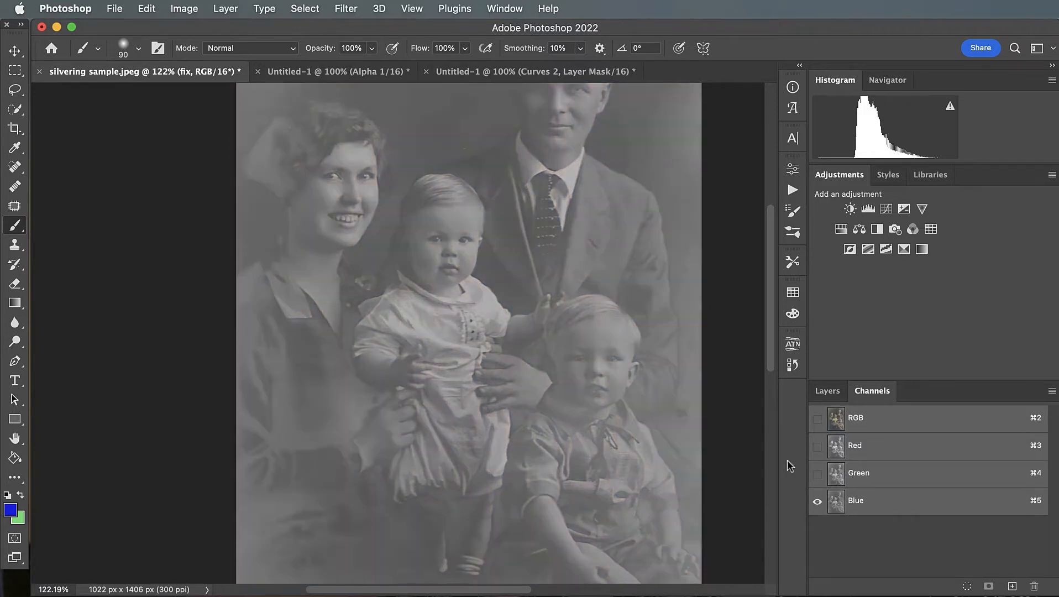
scroll(290, 178, up, 3)
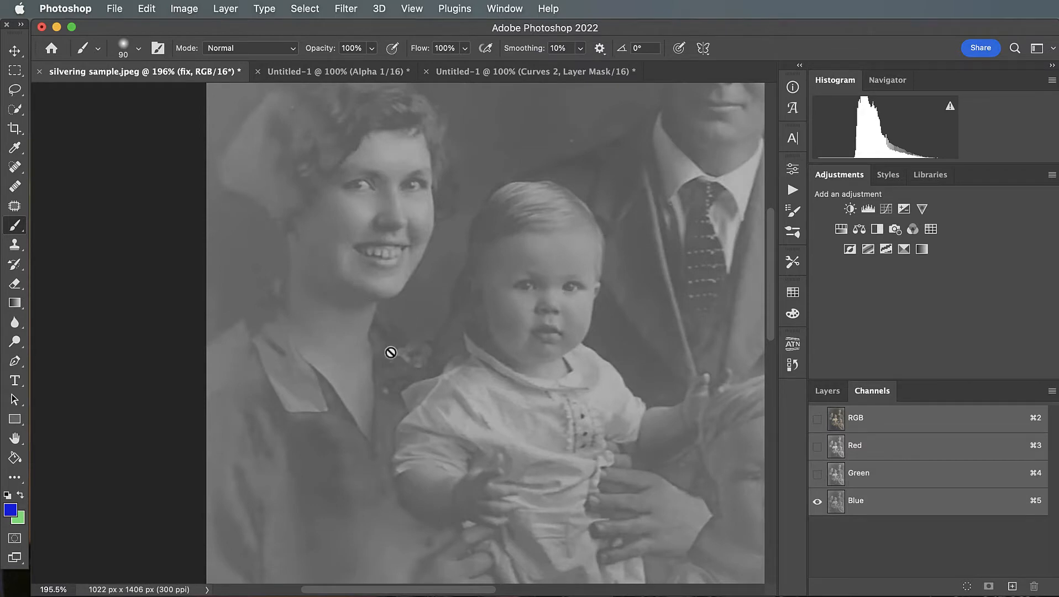
key(space)
drag(375, 289, 578, 422)
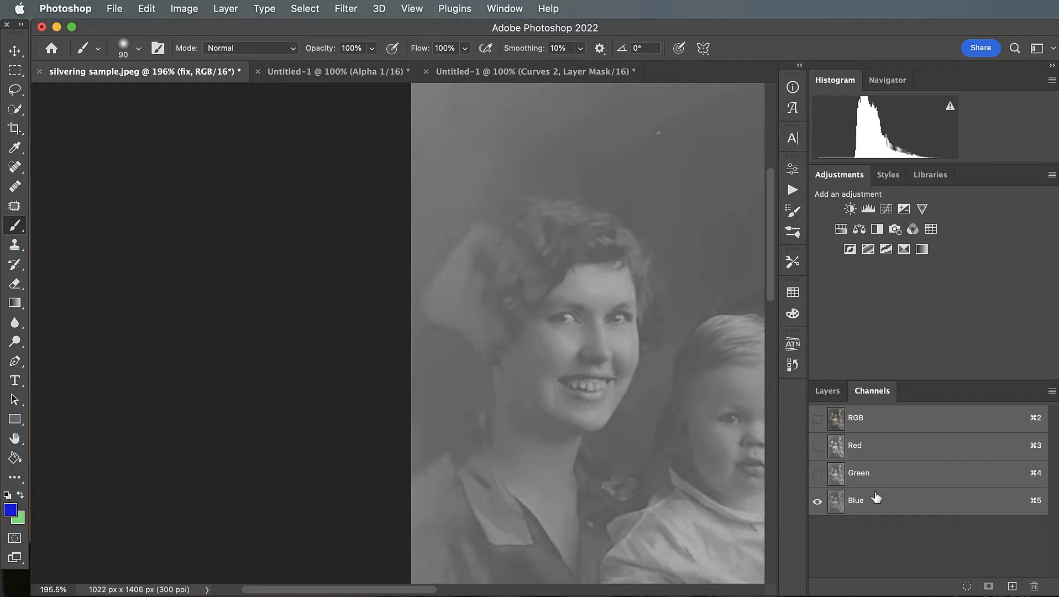
Step: Add the Green channel to the Blue view, then examine the Green and Red channels individually
click(816, 474)
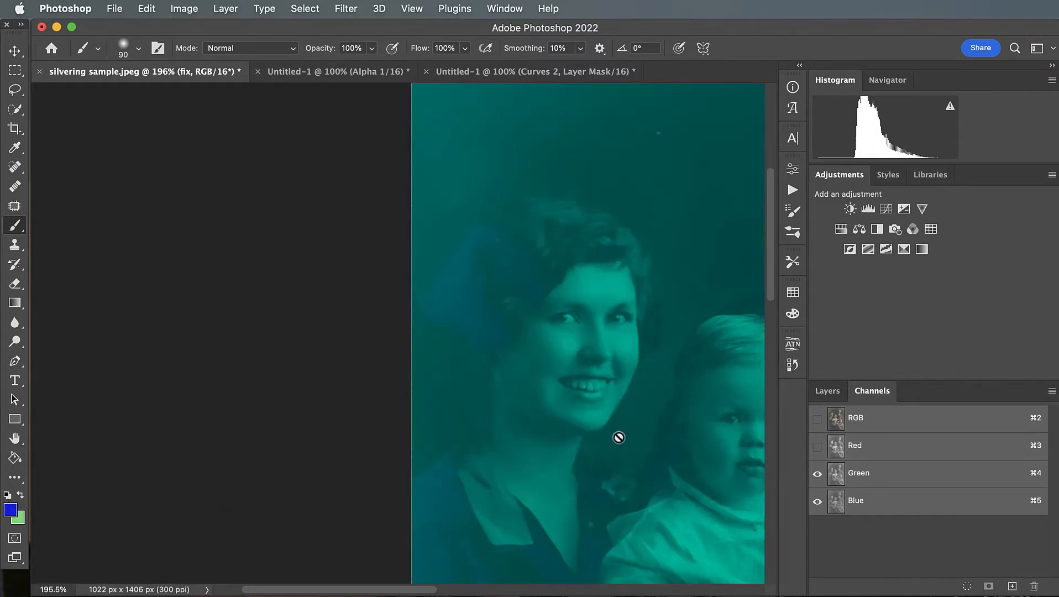
key(space)
drag(577, 416, 324, 313)
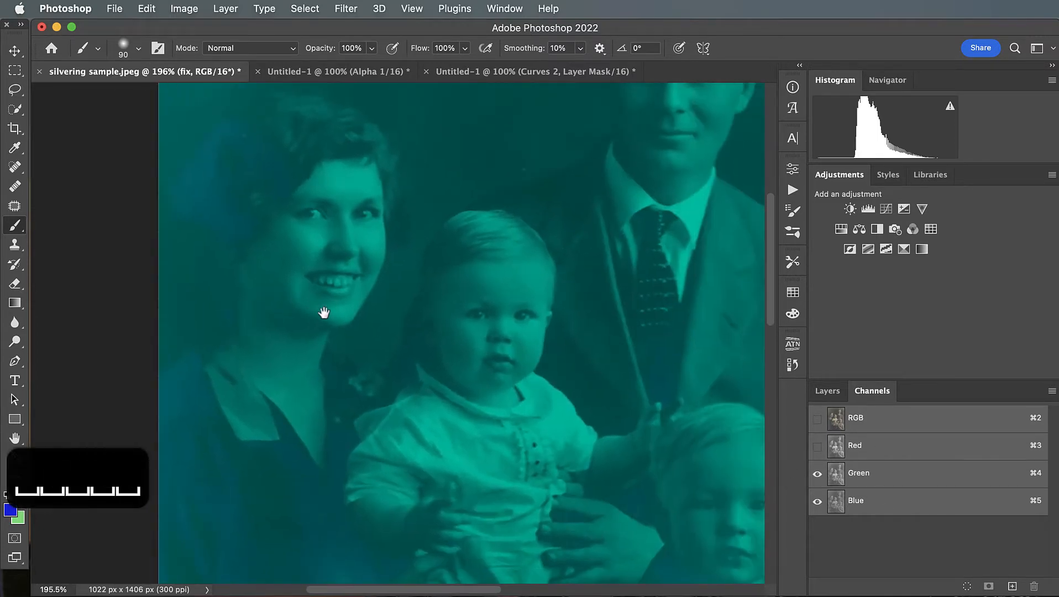
scroll(522, 284, down, 4)
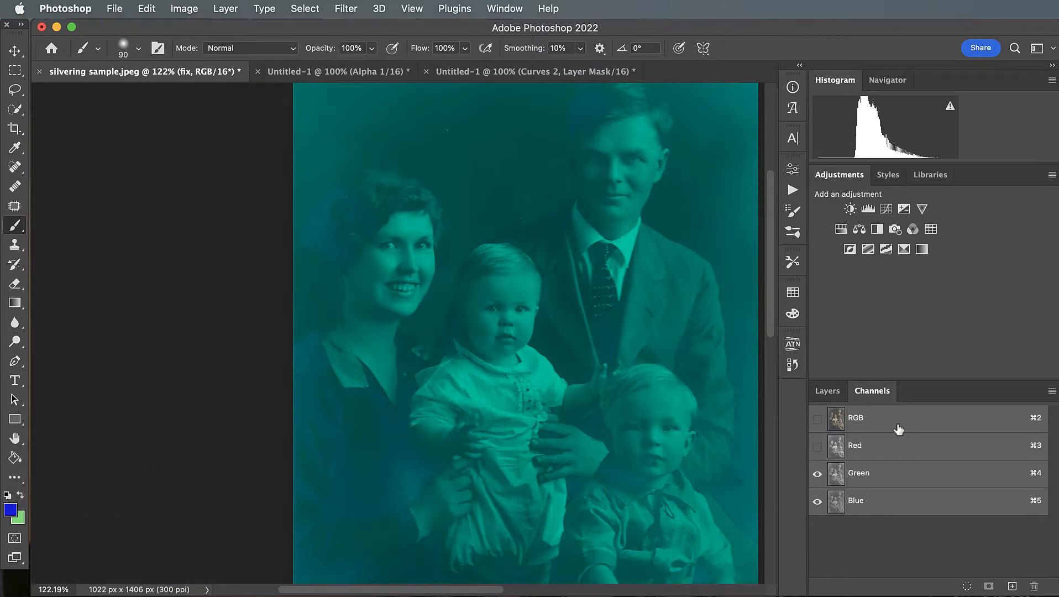
click(817, 501)
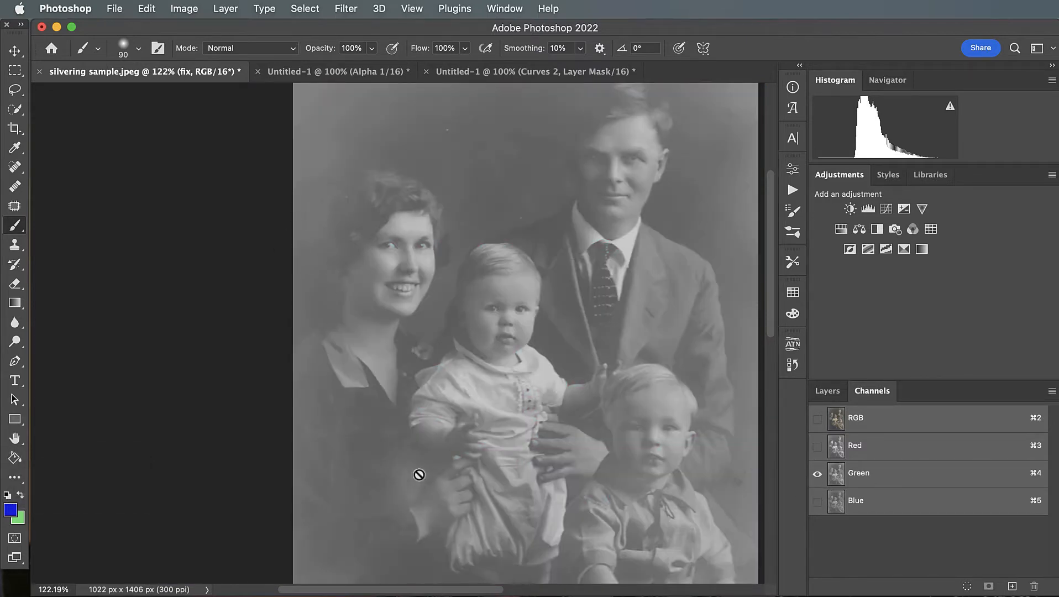
click(816, 446)
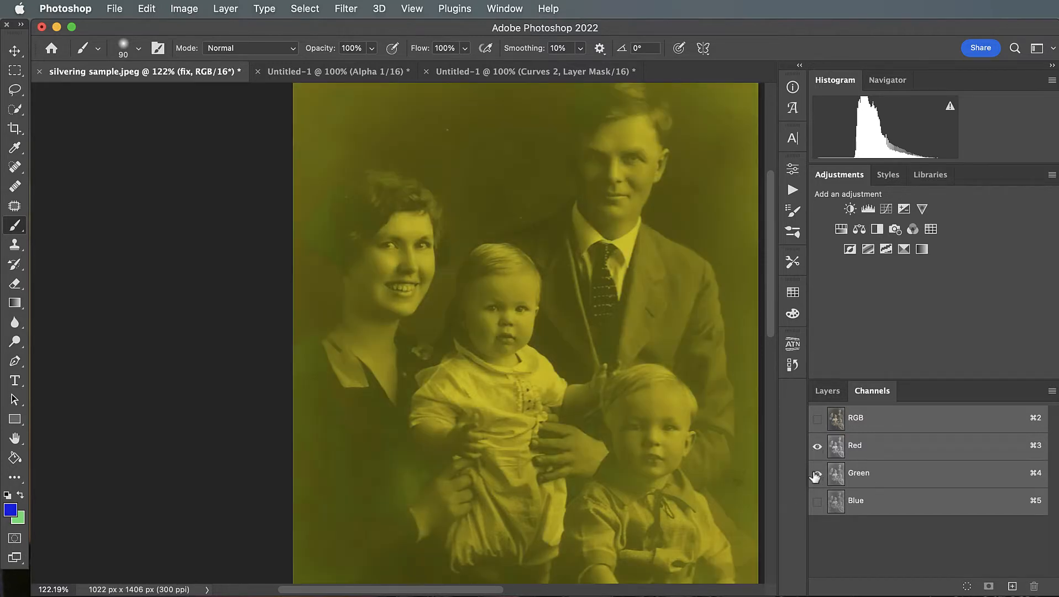
click(817, 474)
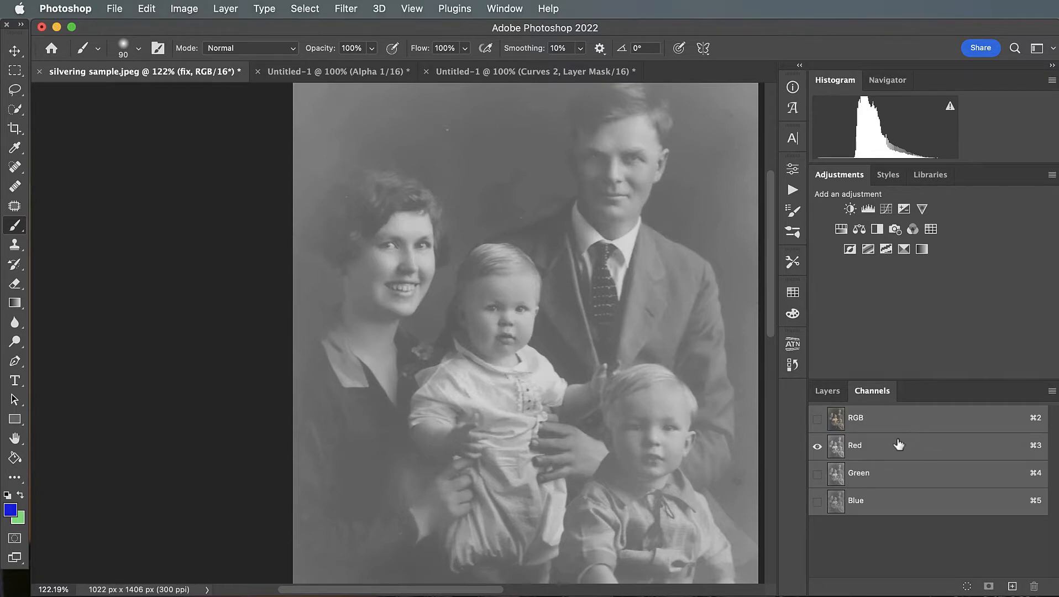
Step: View the Blue channel alone again, then restore the full RGB composite and return to the layer list
click(818, 474)
click(817, 501)
click(817, 445)
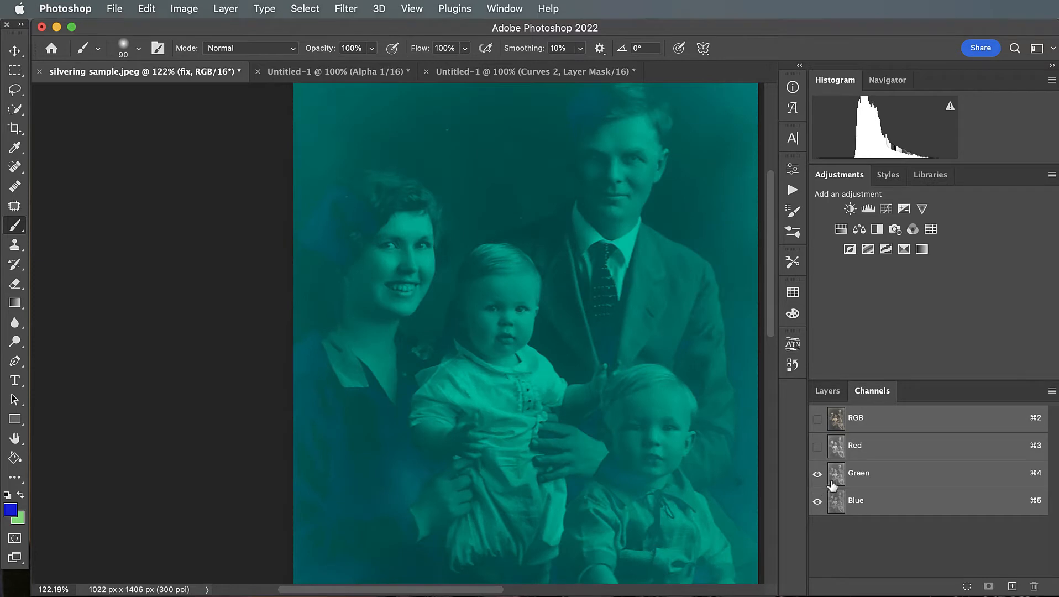
click(818, 474)
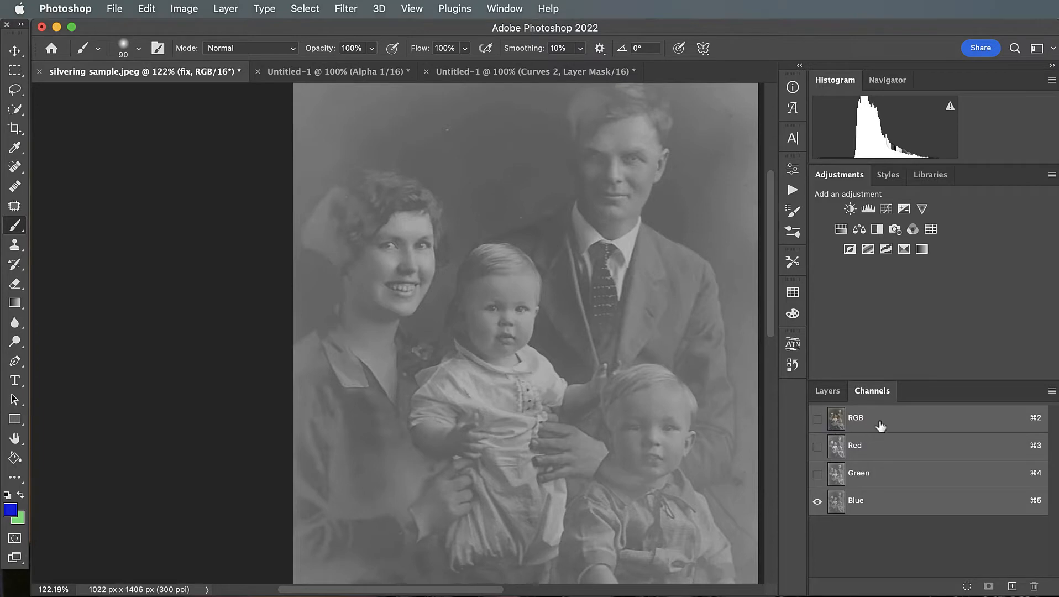
click(817, 418)
click(828, 391)
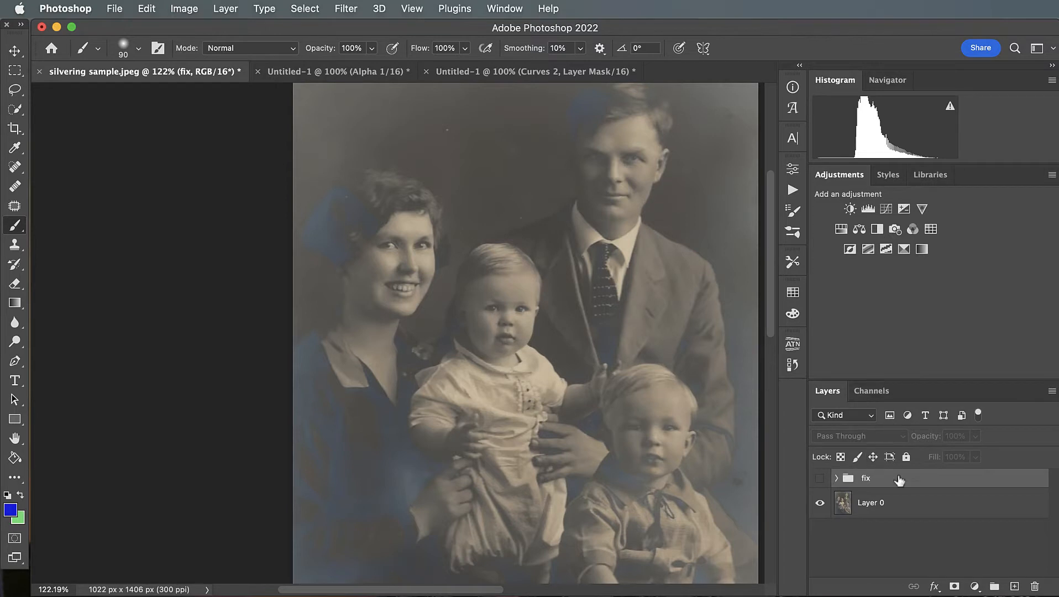
Step: Add a Hue/Saturation adjustment, target Blues by sampling the stained dress, and set Saturation to +82 and Lightness to +5
click(841, 229)
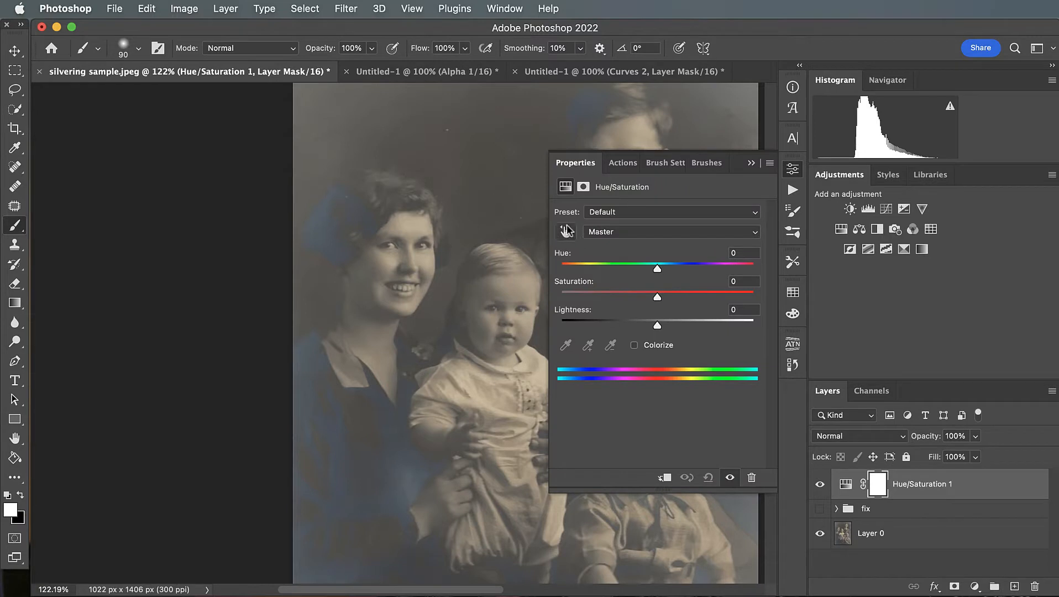
click(565, 231)
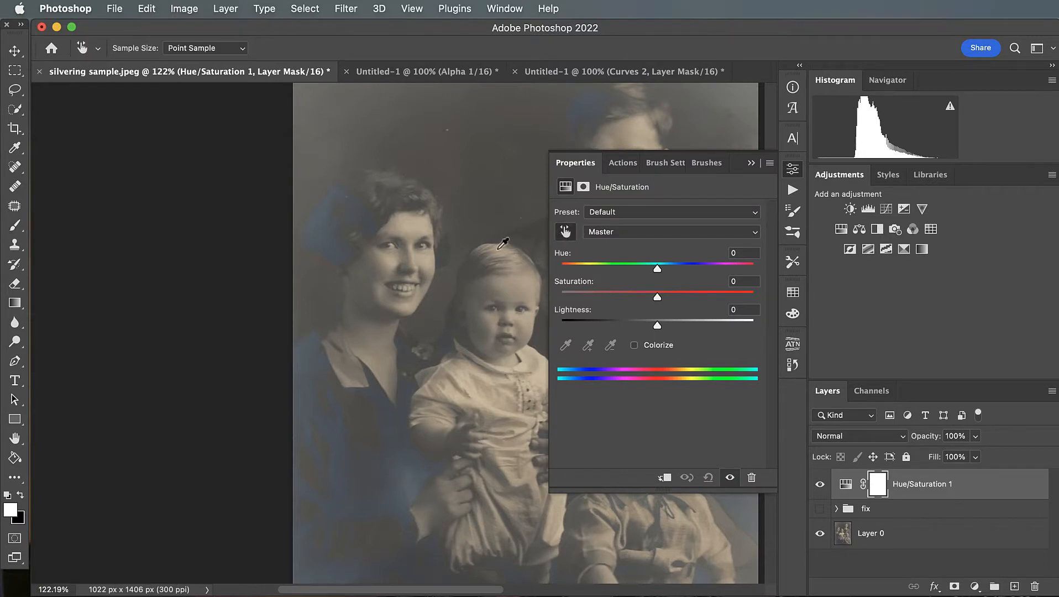
click(406, 482)
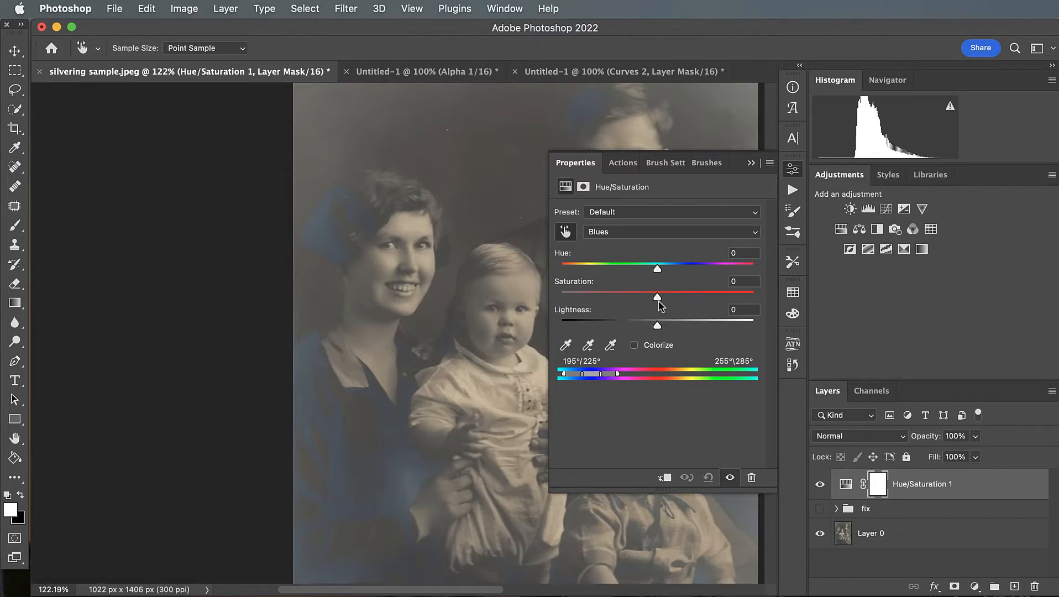
drag(657, 297, 737, 297)
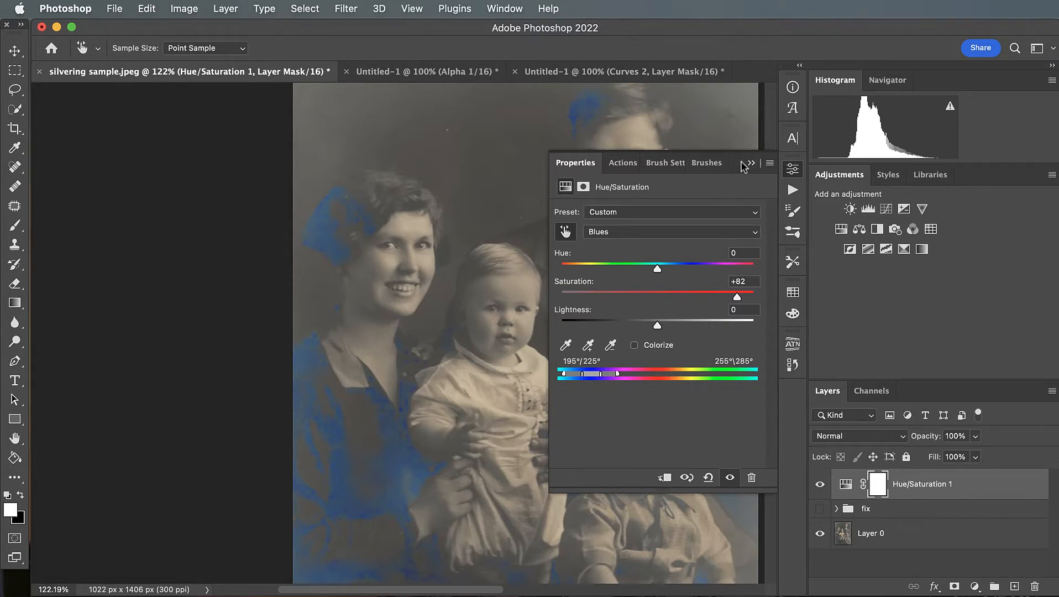
drag(743, 165, 238, 158)
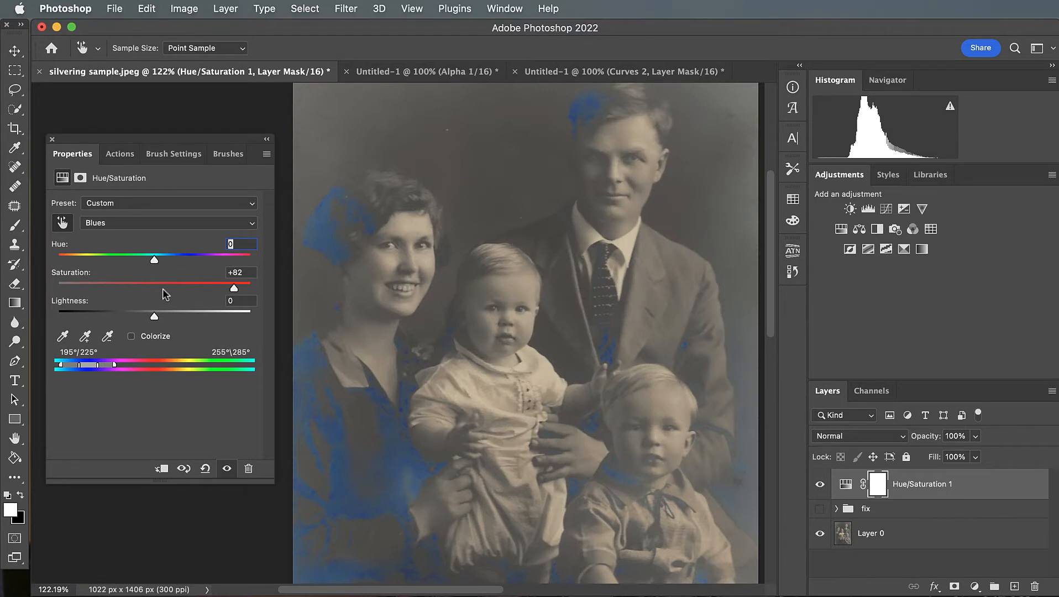
mouse_move(154, 316)
mouse_down()
mouse_move(207, 313)
mouse_move(159, 314)
mouse_up()
Step: Try the Cyans range at Saturation +100, then set its Saturation to -4 and Lightness to -100
click(133, 220)
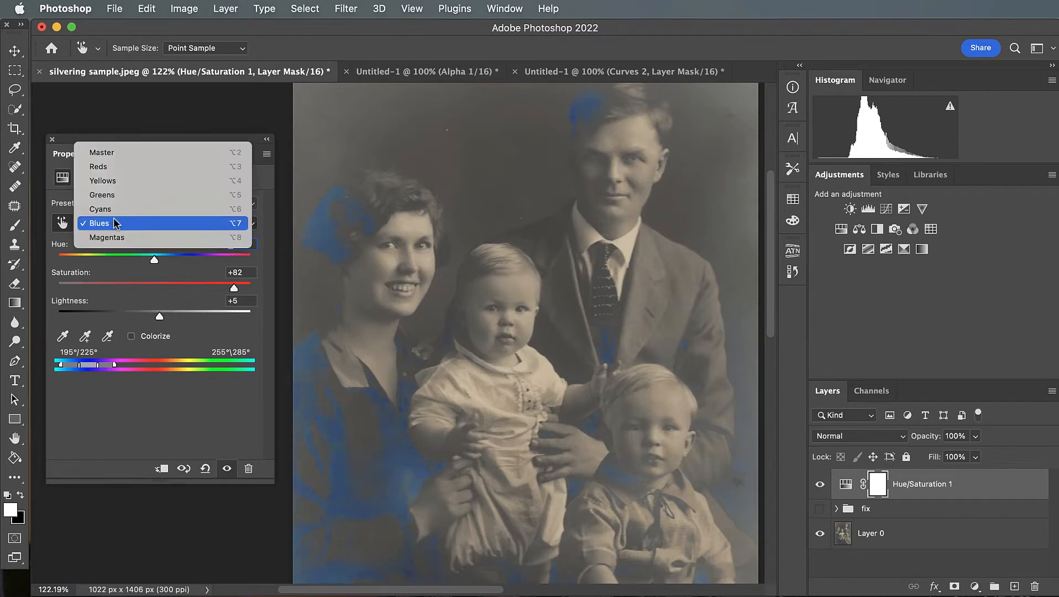
click(95, 213)
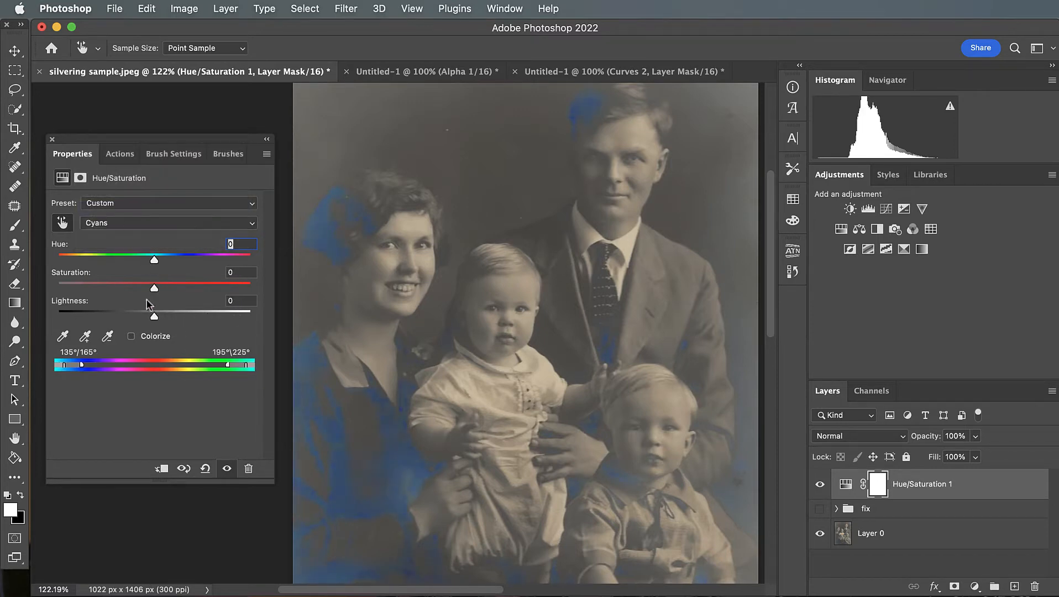
drag(155, 287, 254, 288)
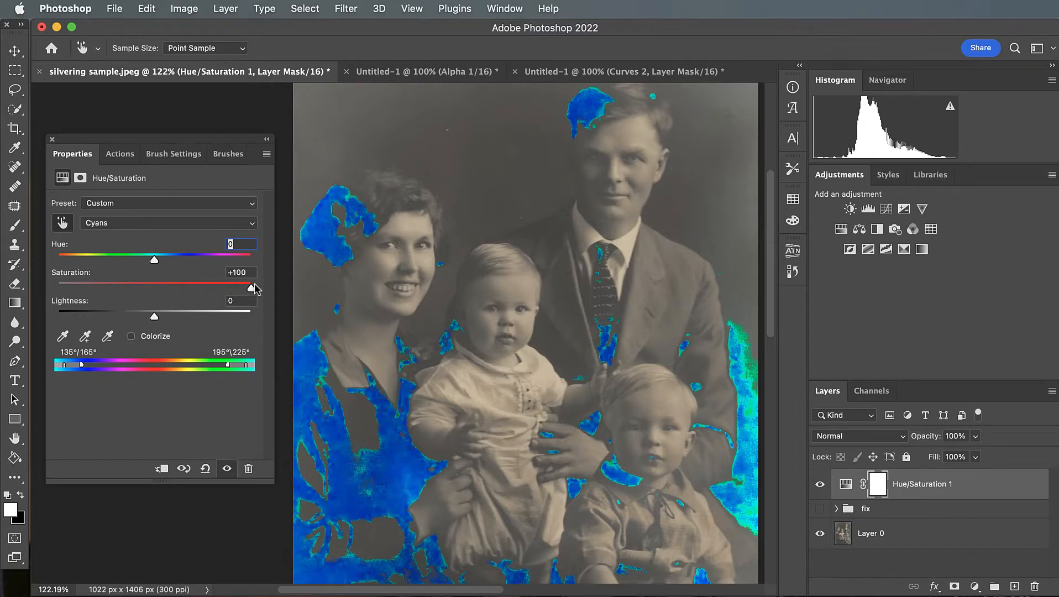
drag(254, 288, 44, 302)
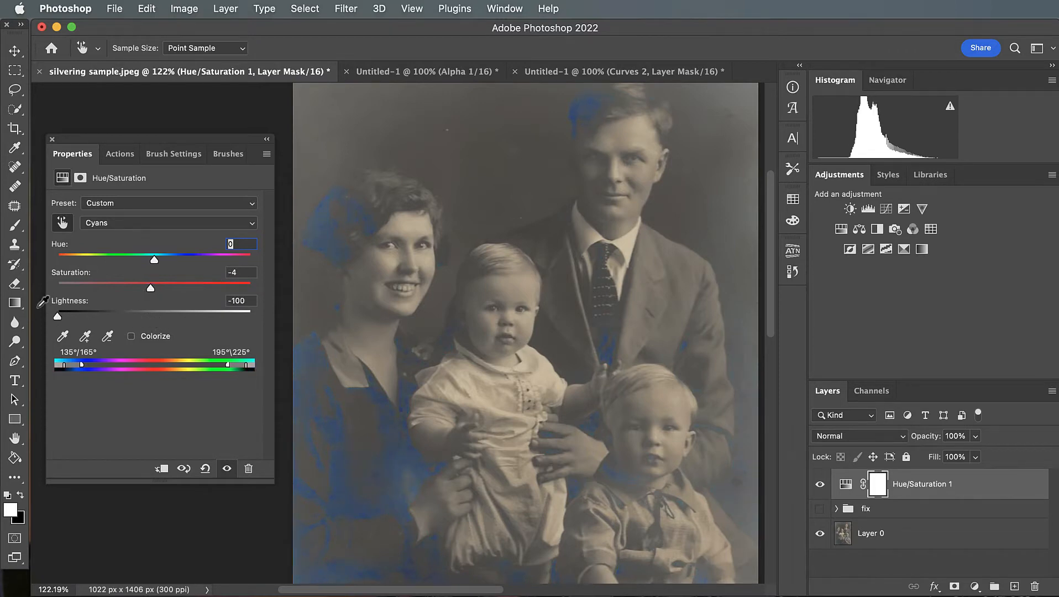
Step: Try the Blues range with Lightness at -86 and +38, then reduce its Saturation
click(159, 224)
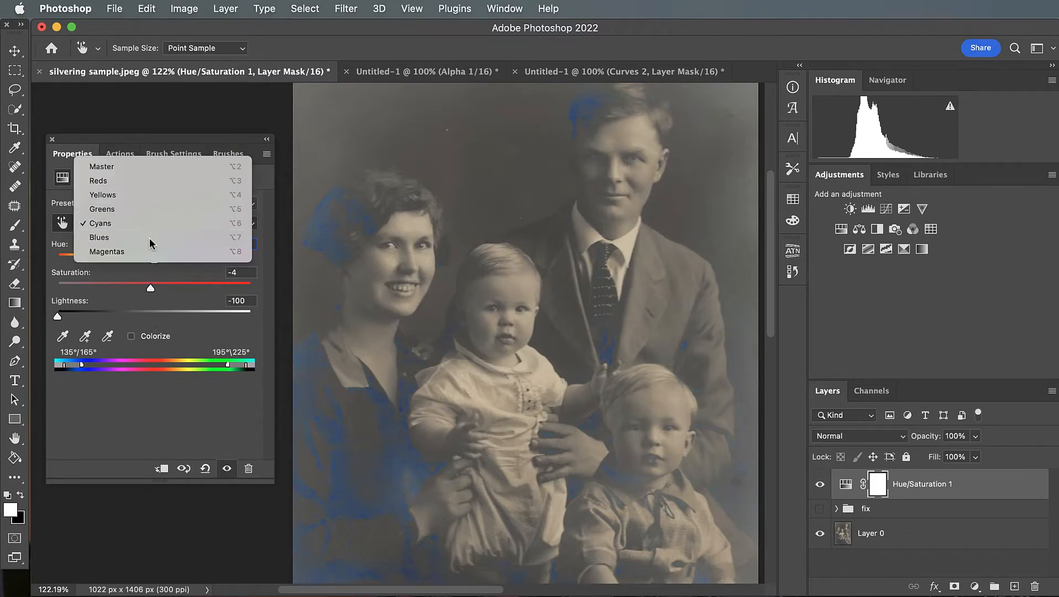
click(144, 239)
drag(157, 318, 70, 317)
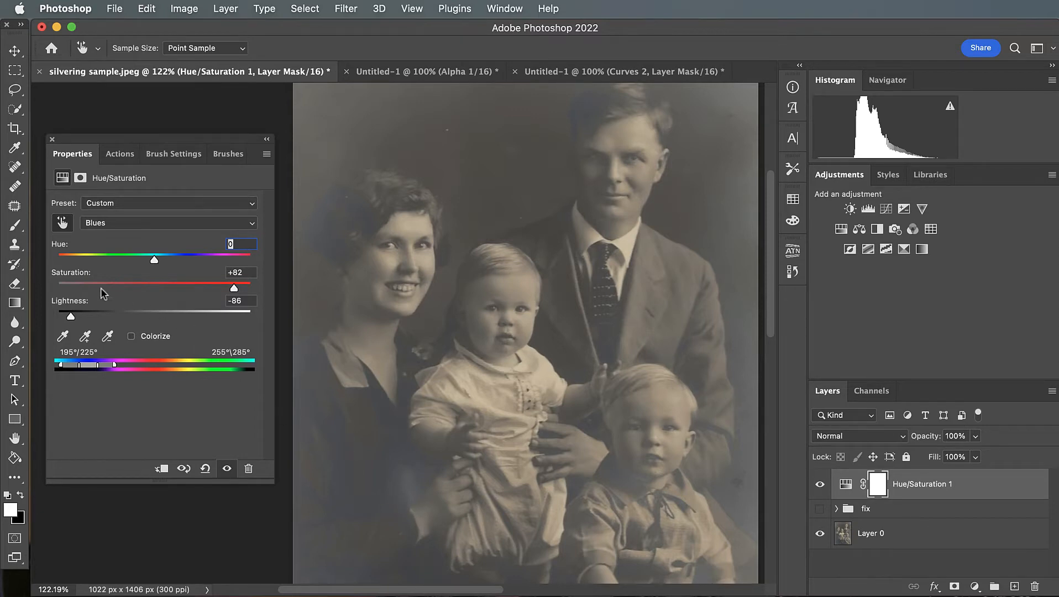
drag(69, 314, 191, 316)
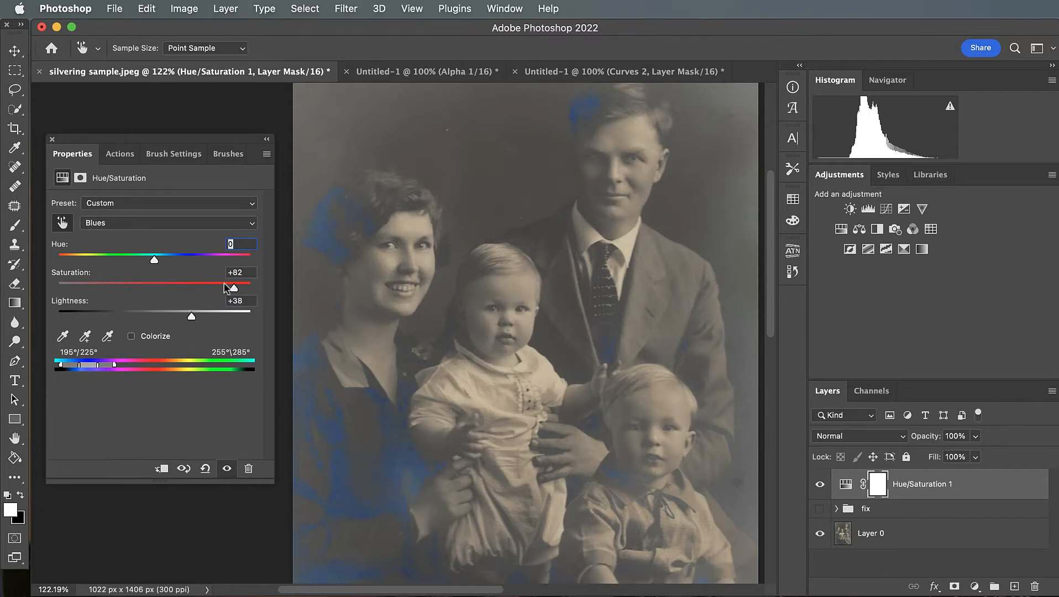
drag(233, 287, 149, 282)
Step: Hide and delete the Hue/Saturation adjustment layer
click(819, 484)
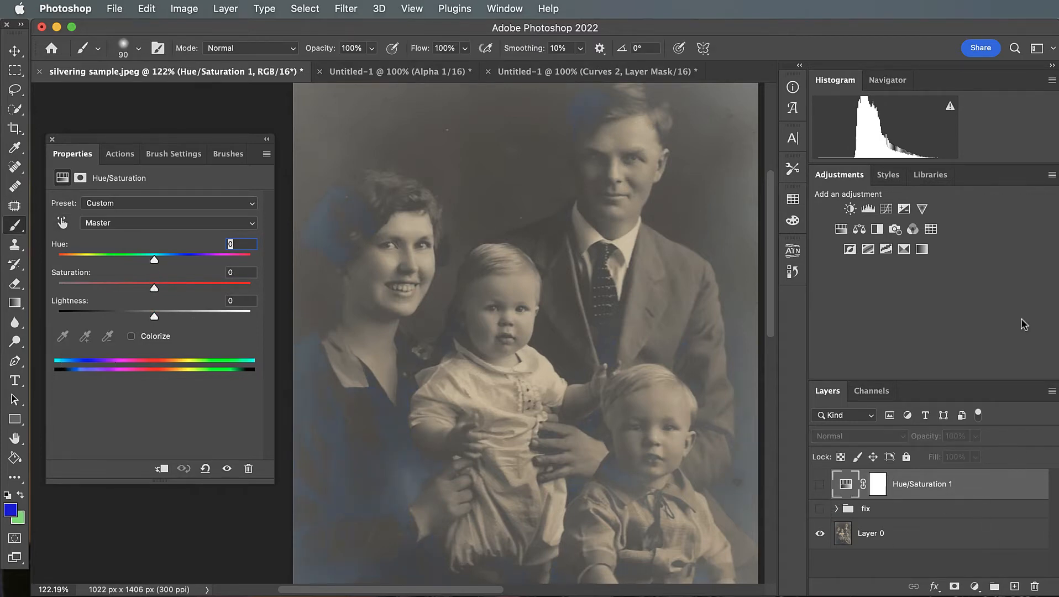
key(BackSpace)
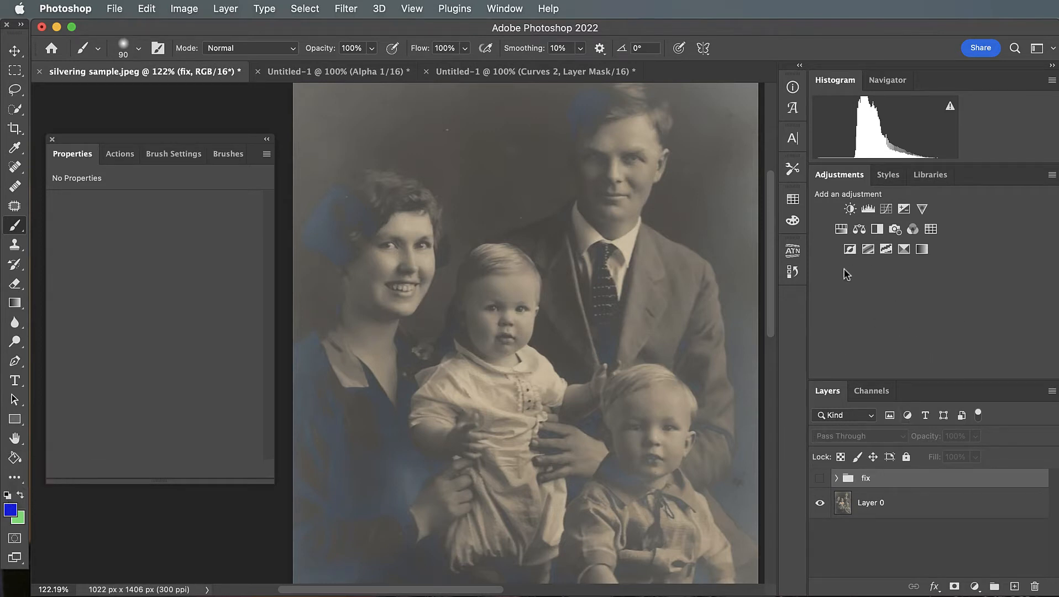
Step: Add a Black & White adjustment layer and darken the silvering by setting Cyans to -113 and Blues to -46
click(881, 227)
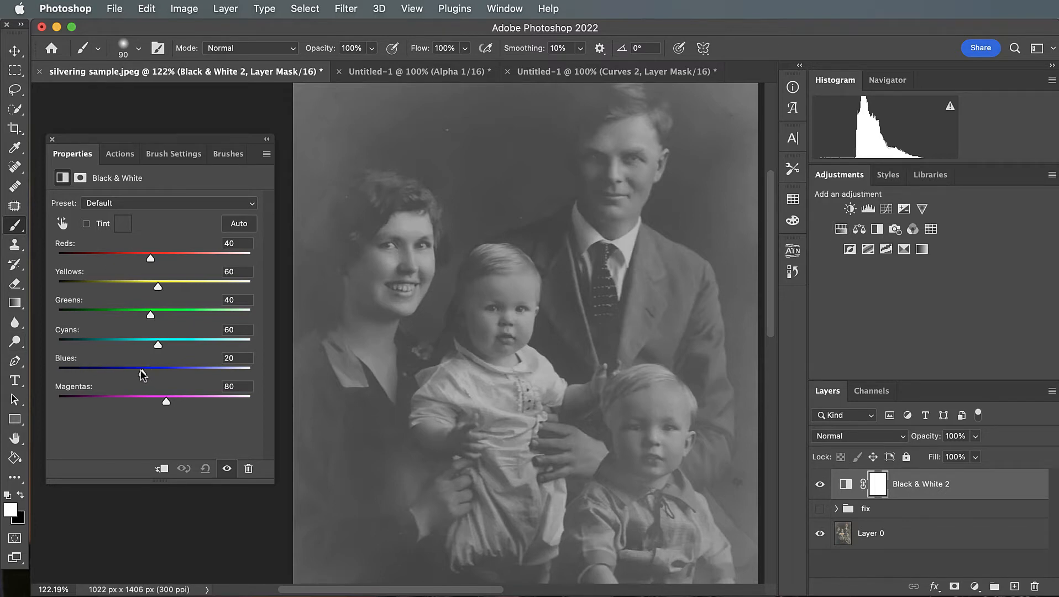
mouse_move(142, 374)
mouse_down()
mouse_move(64, 370)
mouse_move(165, 373)
mouse_move(56, 373)
mouse_move(123, 375)
mouse_up()
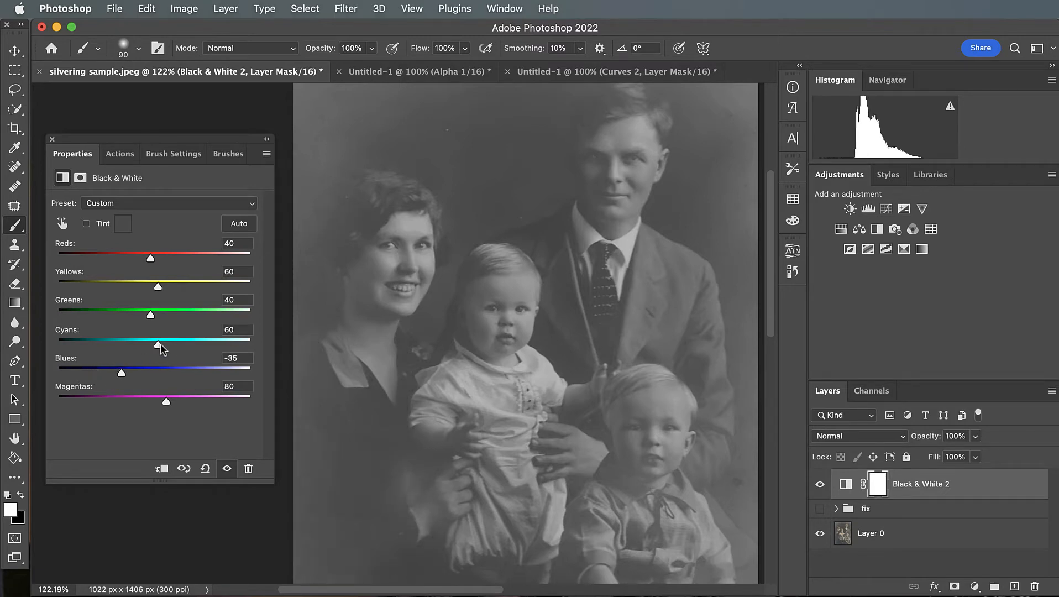
drag(161, 343, 108, 358)
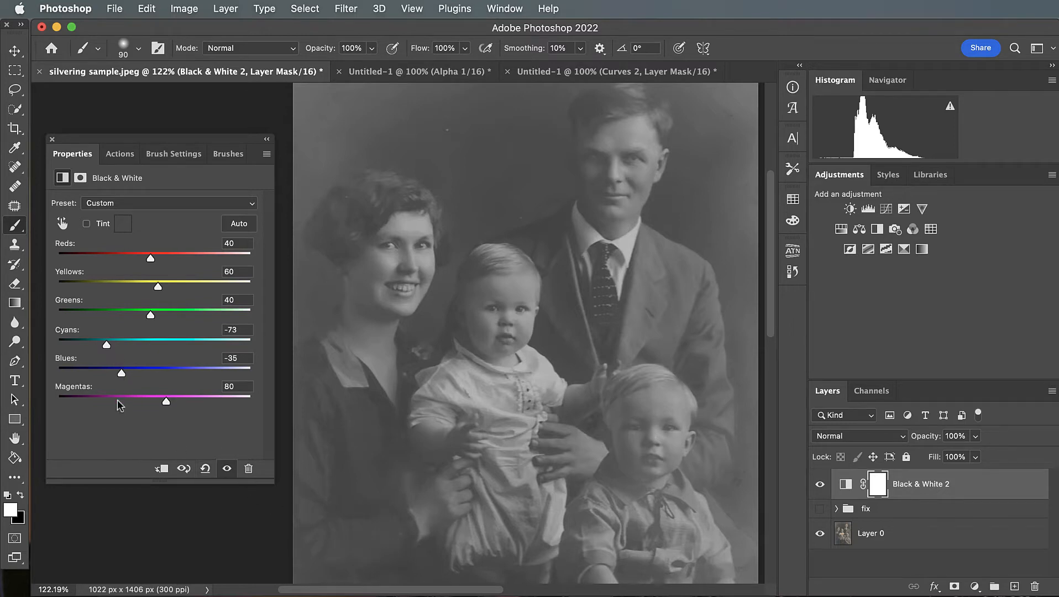
drag(123, 375, 94, 343)
scroll(453, 359, down, 3)
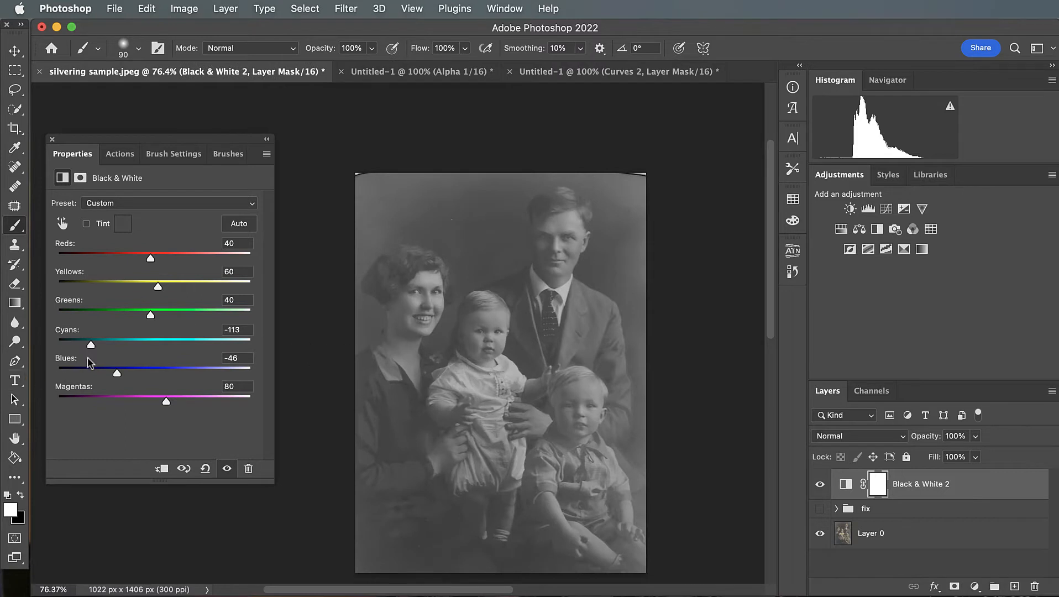
Step: Set the Black & White adjustment to Reds 92, Yellows 113, Cyans -56 and Blues -63, and compare the photo with the adjustment hidden
mouse_move(117, 372)
mouse_down()
mouse_move(141, 381)
mouse_move(118, 382)
mouse_up()
mouse_move(106, 345)
mouse_down()
mouse_move(146, 349)
mouse_move(112, 353)
mouse_up()
drag(161, 286, 172, 261)
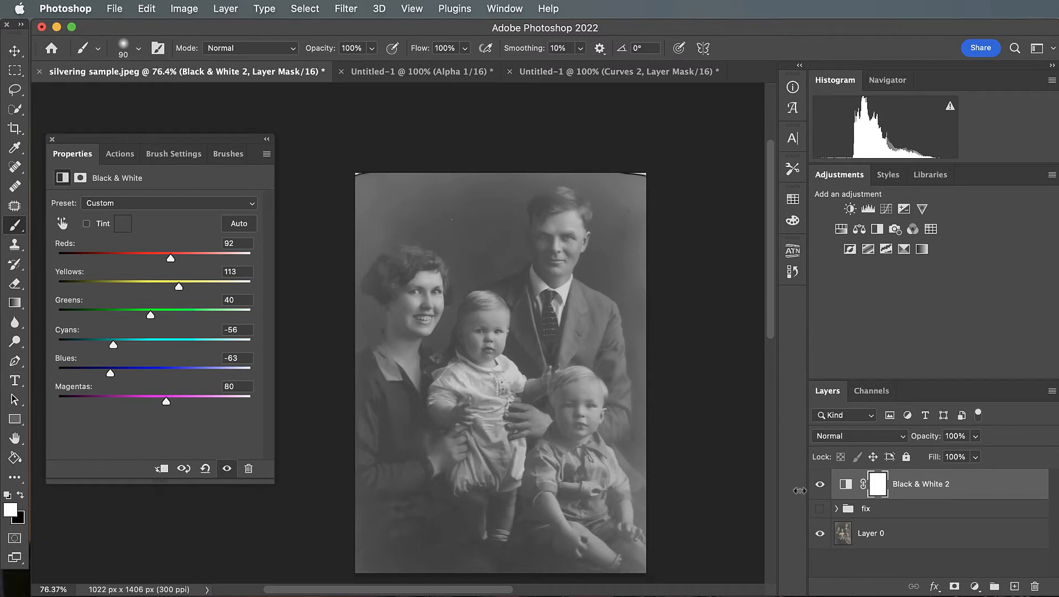
click(819, 484)
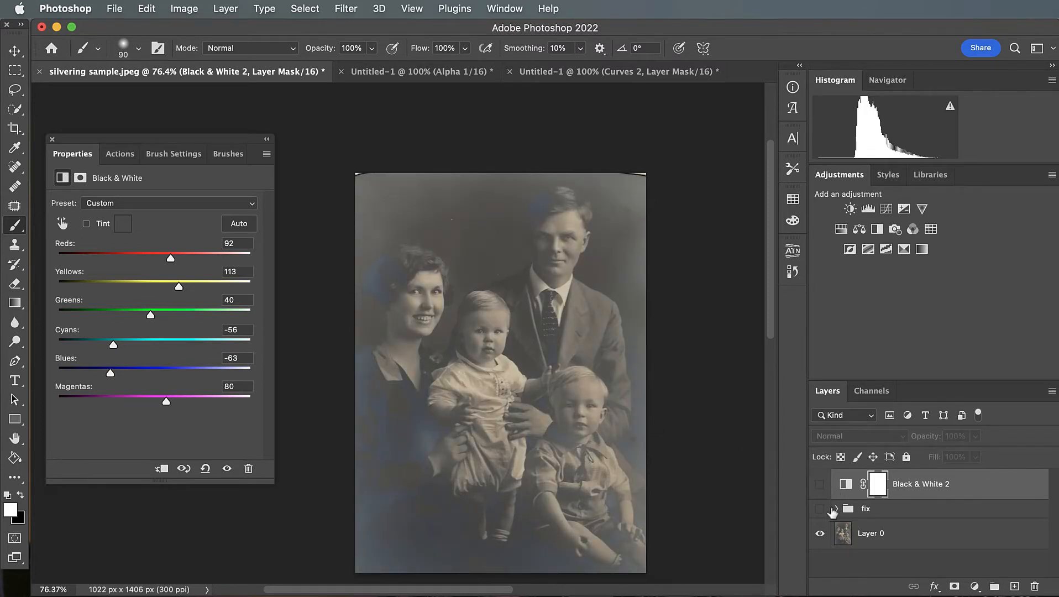
click(819, 484)
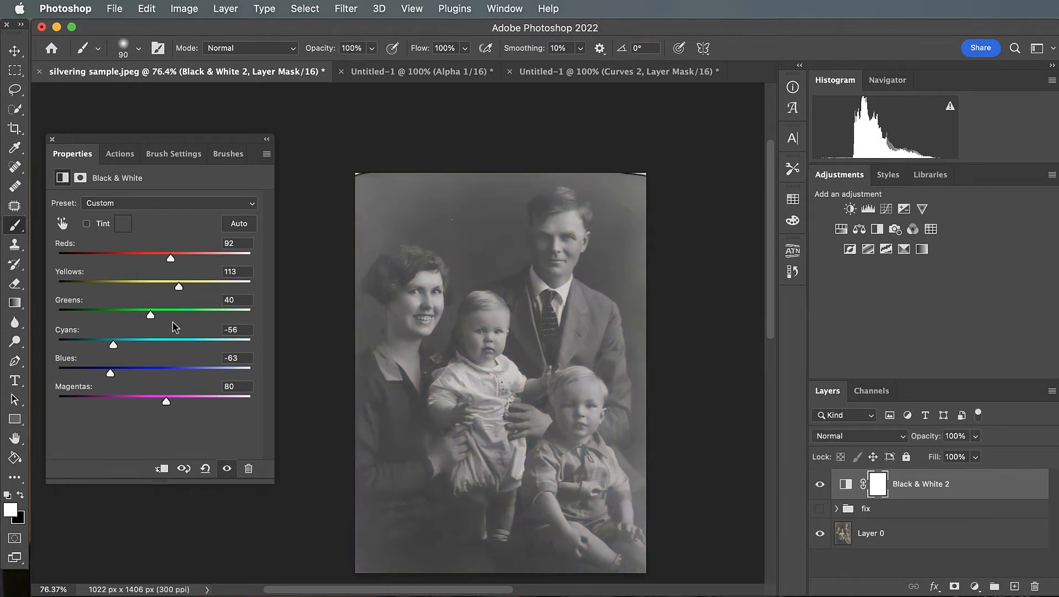
Step: Brighten the Black & White conversion with Yellows at 187, Reds at 152 and Magentas at 81, and inspect the woman's dark clothing up close
drag(181, 283, 207, 285)
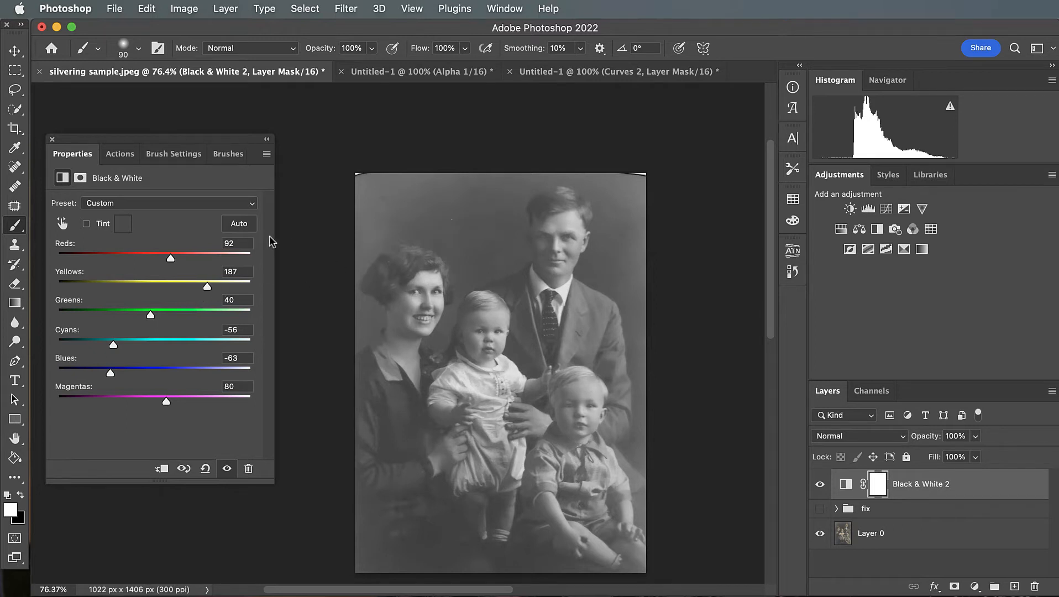
drag(170, 259, 196, 260)
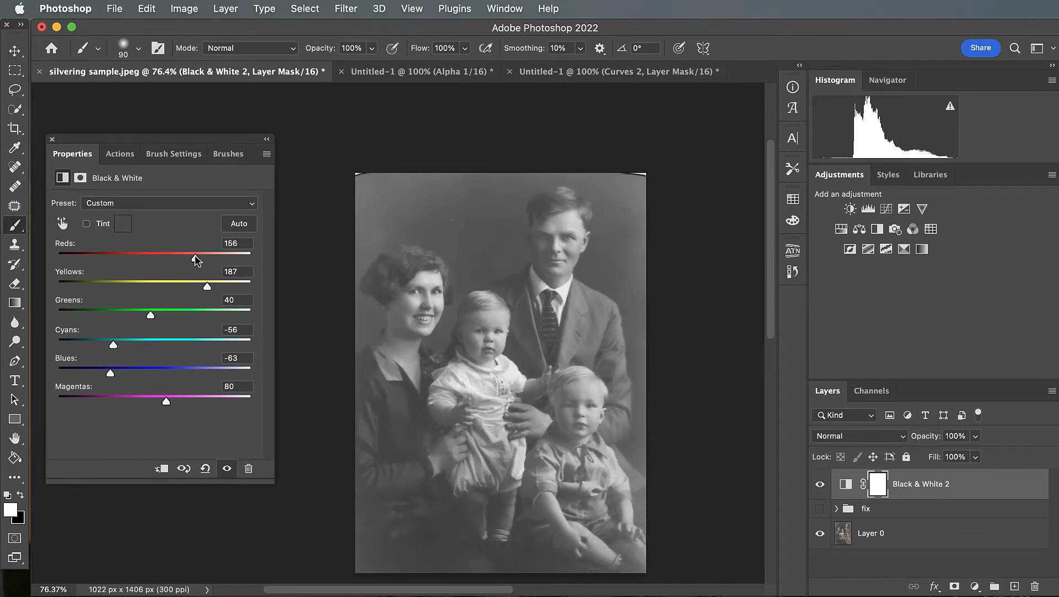
drag(196, 261, 193, 259)
mouse_move(166, 401)
mouse_down()
mouse_move(195, 405)
mouse_move(162, 407)
mouse_up()
scroll(423, 423, up, 2)
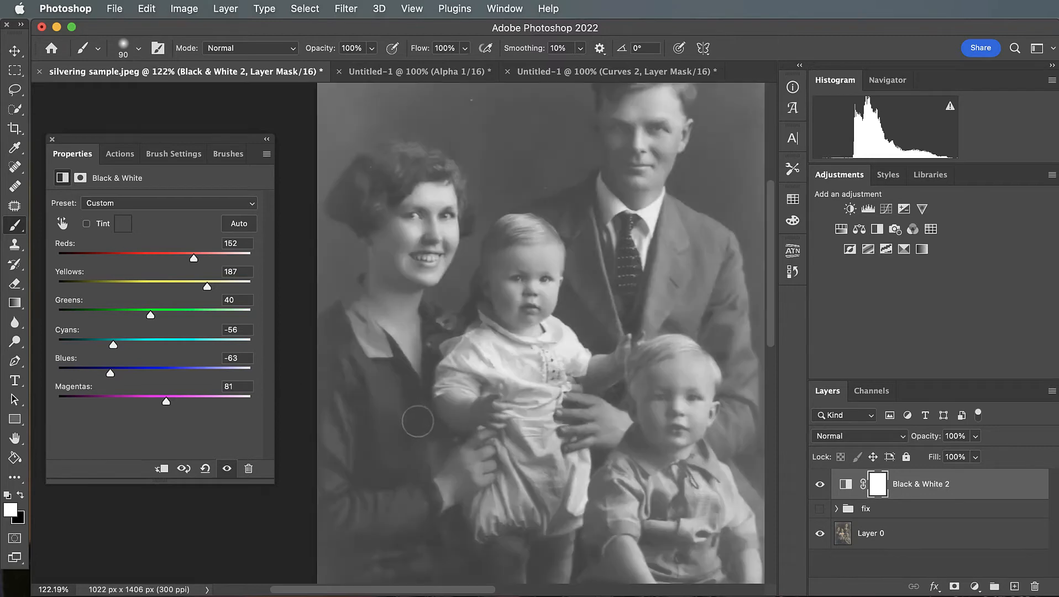
key(space)
drag(390, 492, 564, 363)
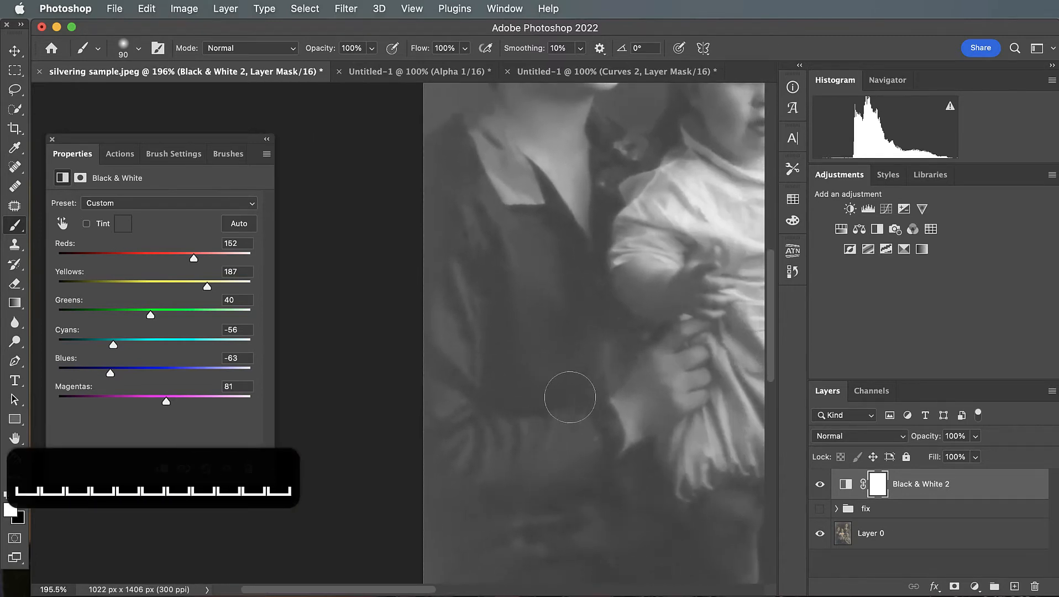
scroll(517, 357, down, 2)
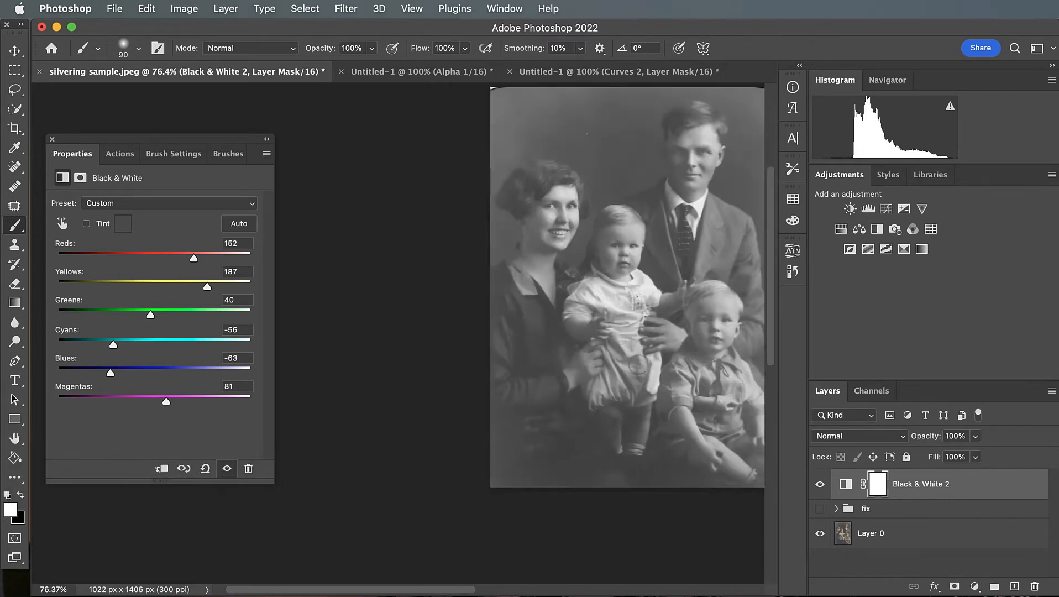
key(space)
drag(624, 370, 479, 396)
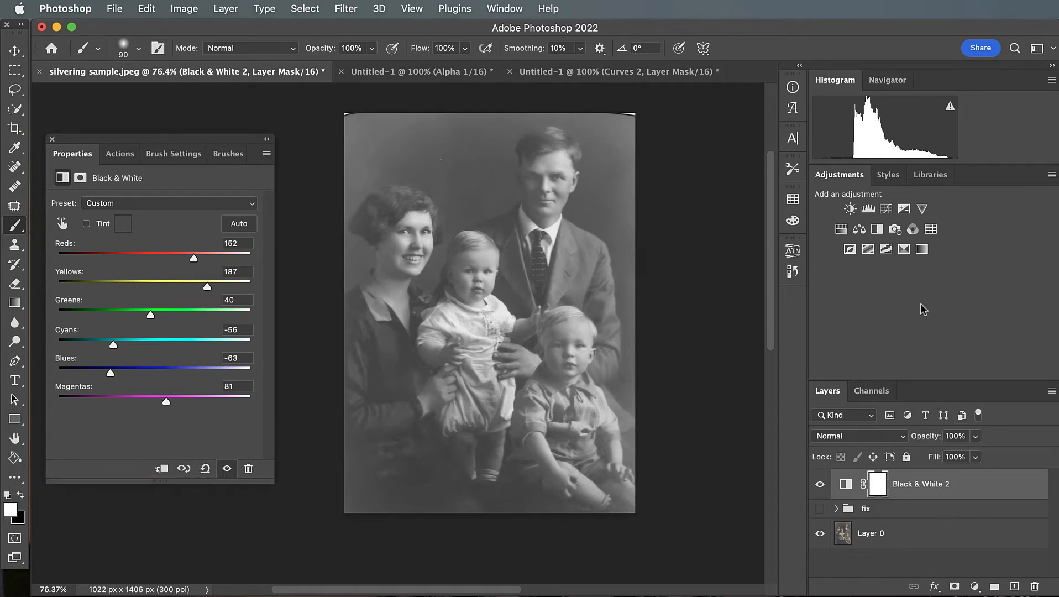
Step: Add a Curves adjustment layer and apply its auto correction with the Enhance Per Channel Contrast algorithm
click(887, 208)
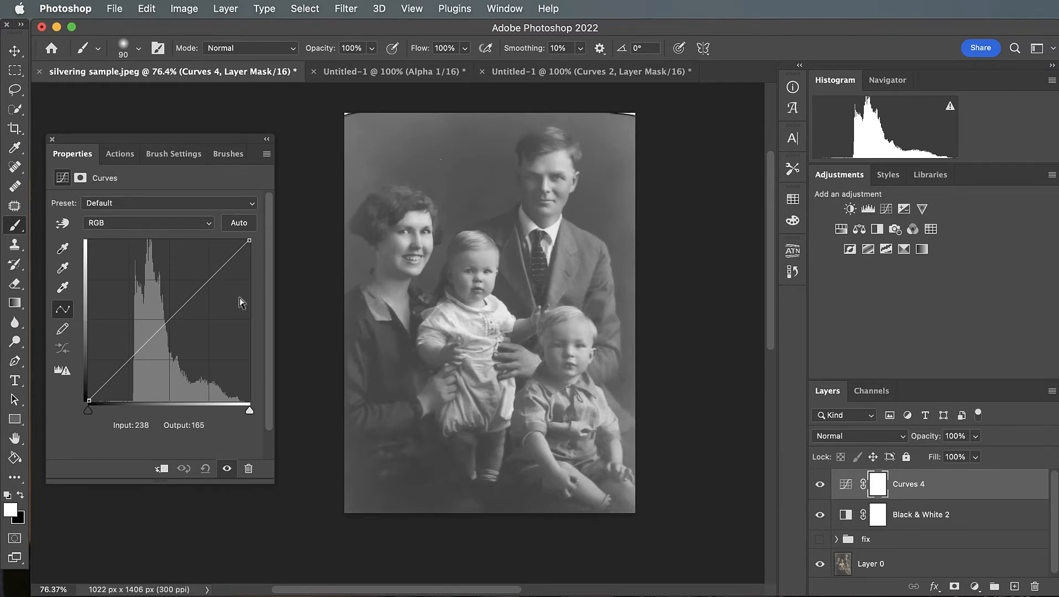
alt+click(242, 223)
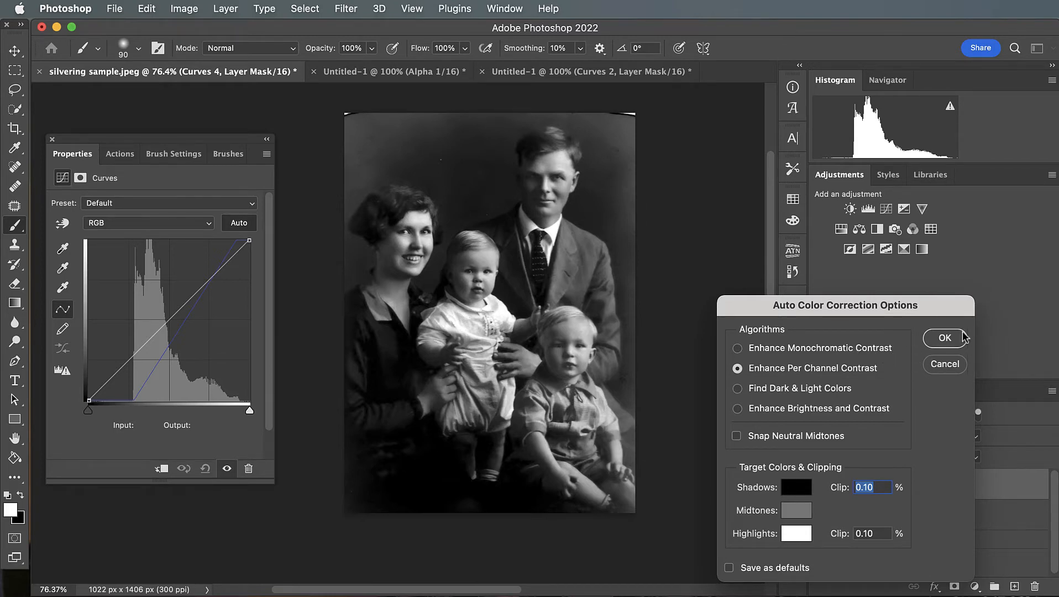
click(943, 366)
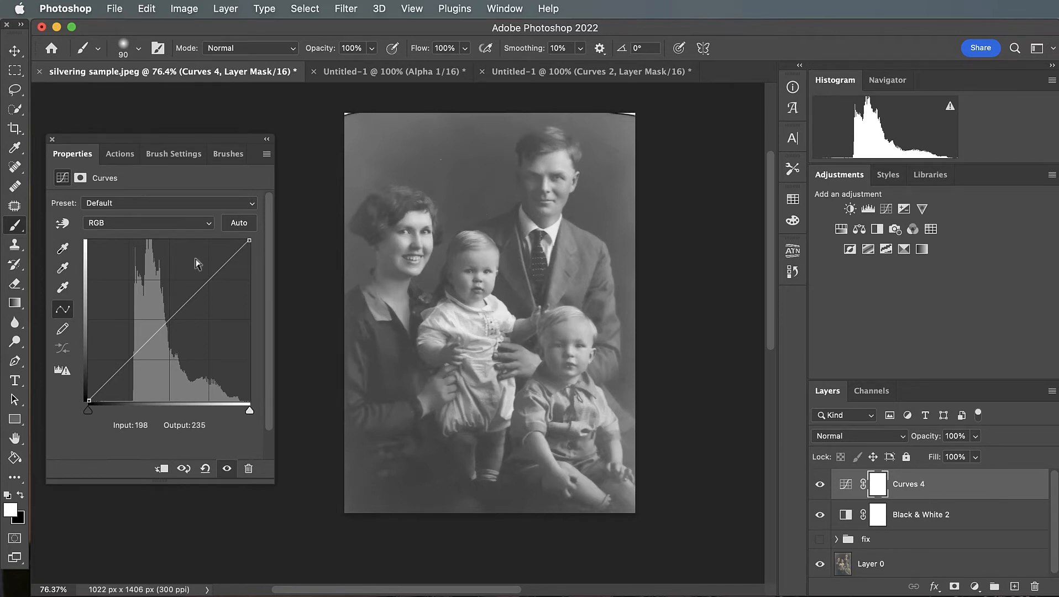
alt+click(237, 224)
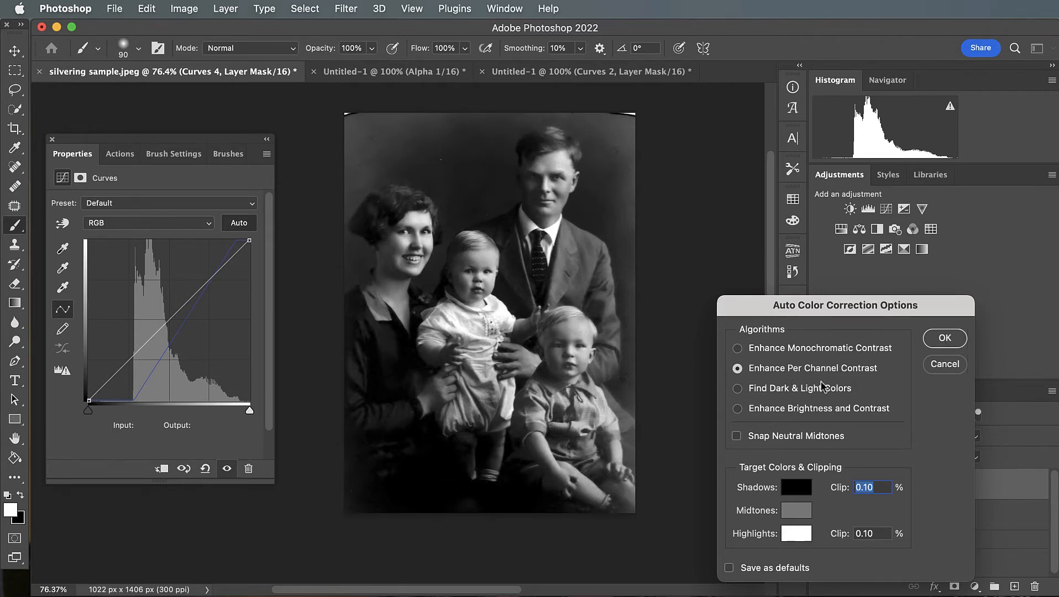
click(944, 337)
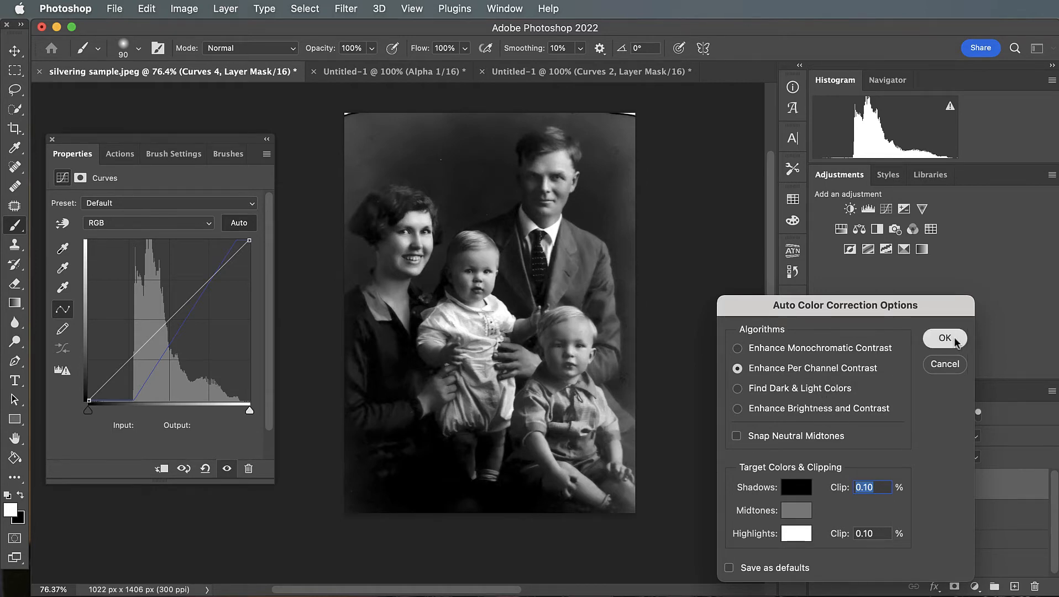
Step: Soften the Red channel's curve by lowering its black point input and setting its white point input to 248
click(171, 221)
click(137, 237)
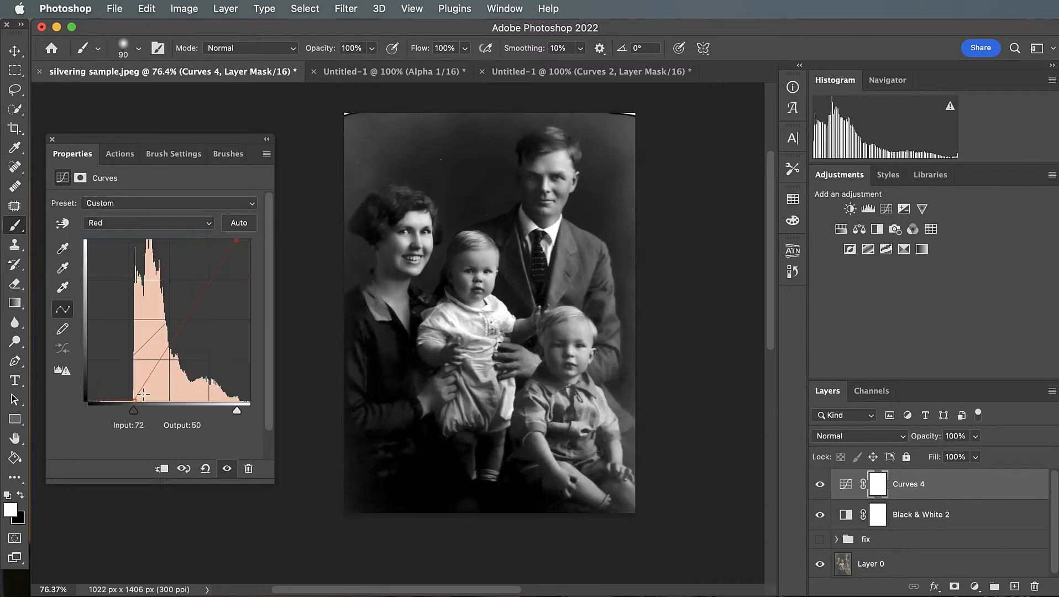
drag(131, 410, 117, 410)
drag(237, 410, 245, 411)
Step: Soften the Green channel's curve with its black point at input 68 and its white point at input 243
click(180, 223)
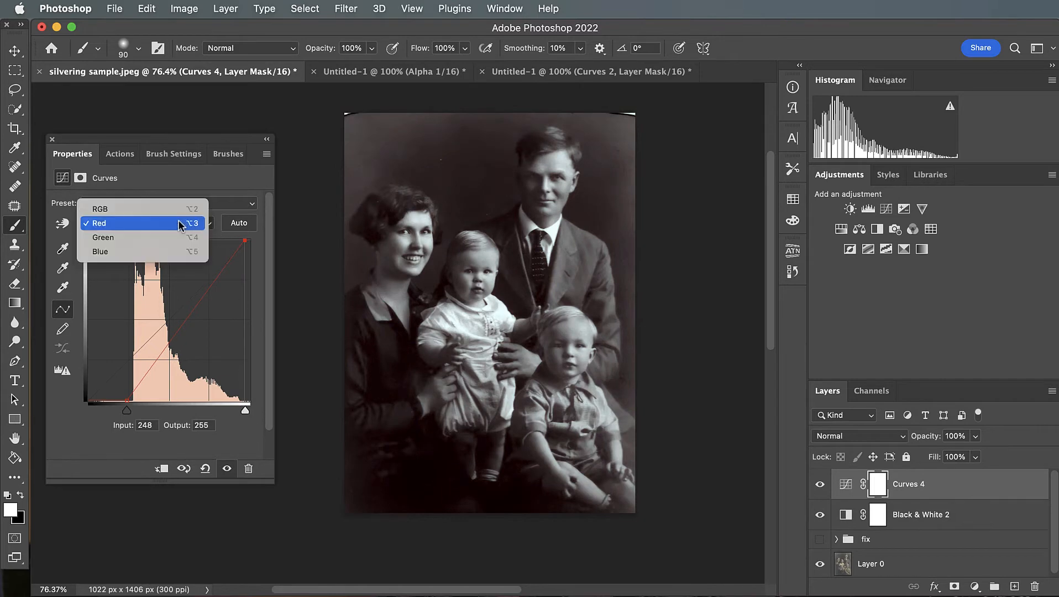
click(156, 238)
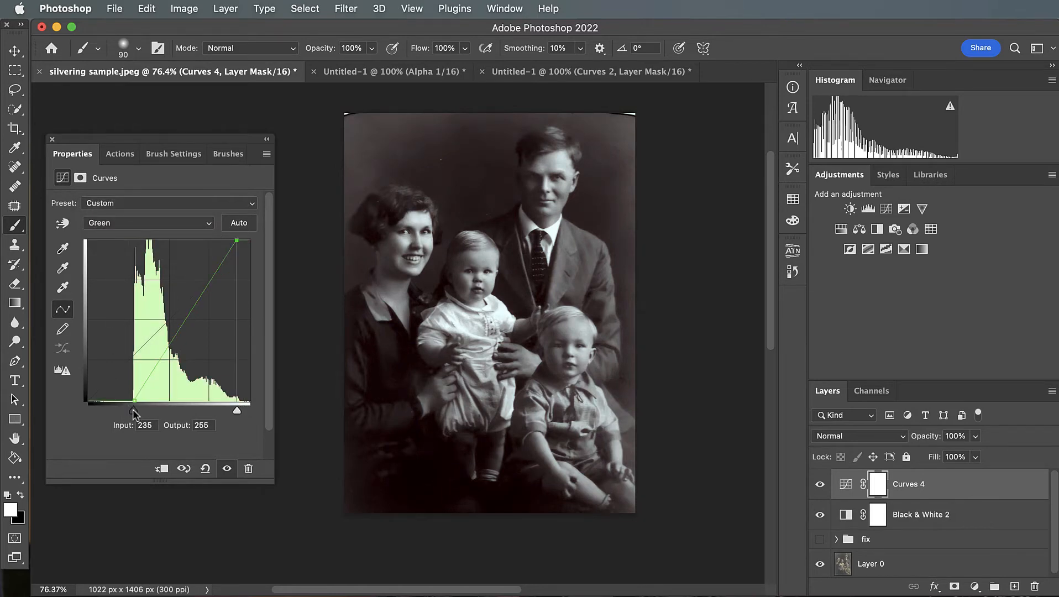
drag(133, 408, 129, 412)
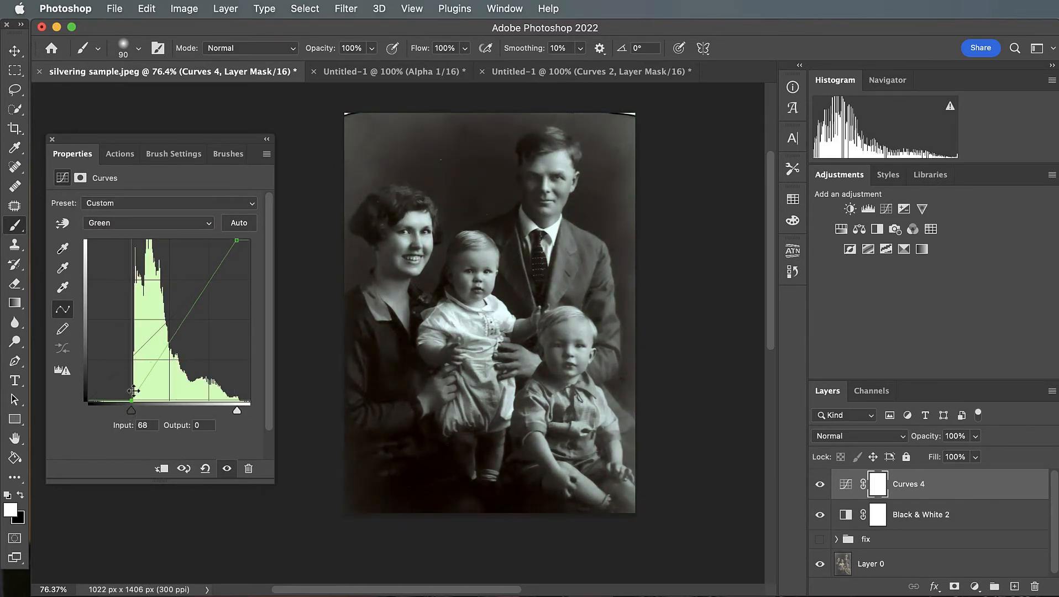
drag(237, 412, 241, 411)
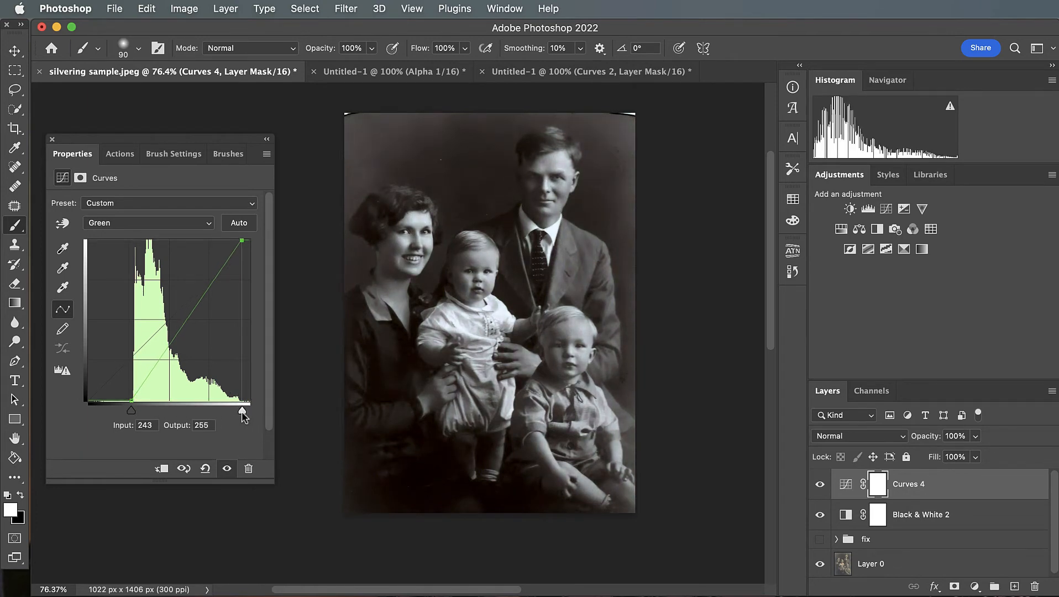
Step: Soften the Blue channel's curve with its black point at input 59 and its white point at input 241
click(175, 224)
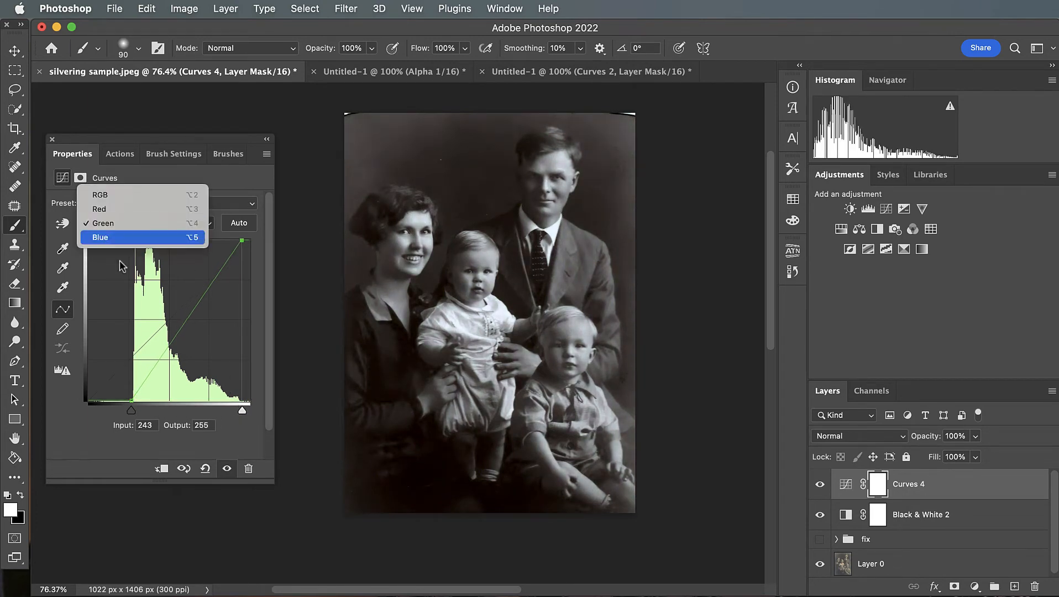
click(156, 236)
drag(130, 410, 126, 412)
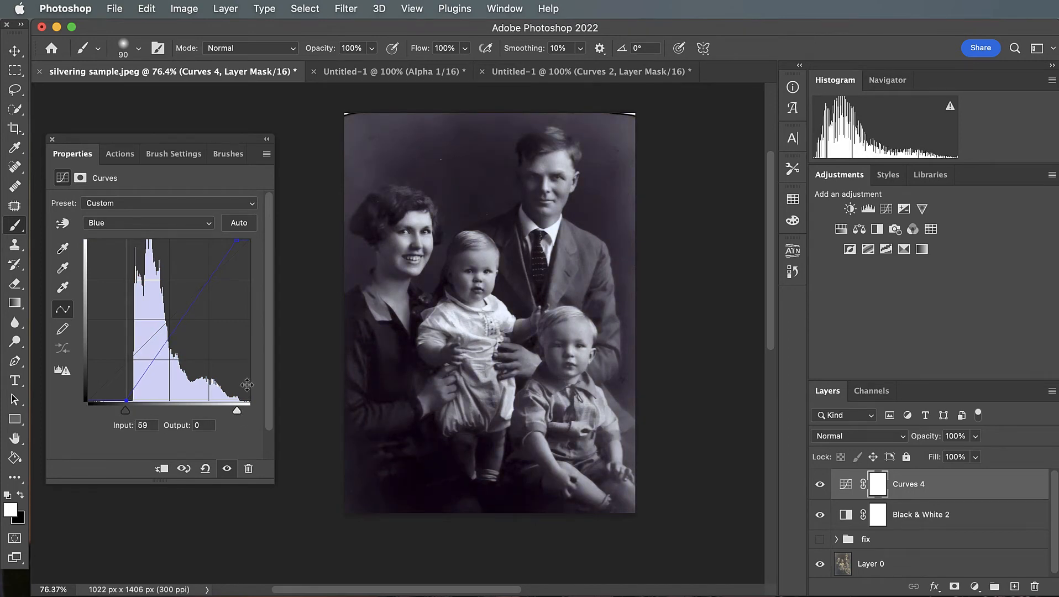
drag(238, 408, 240, 409)
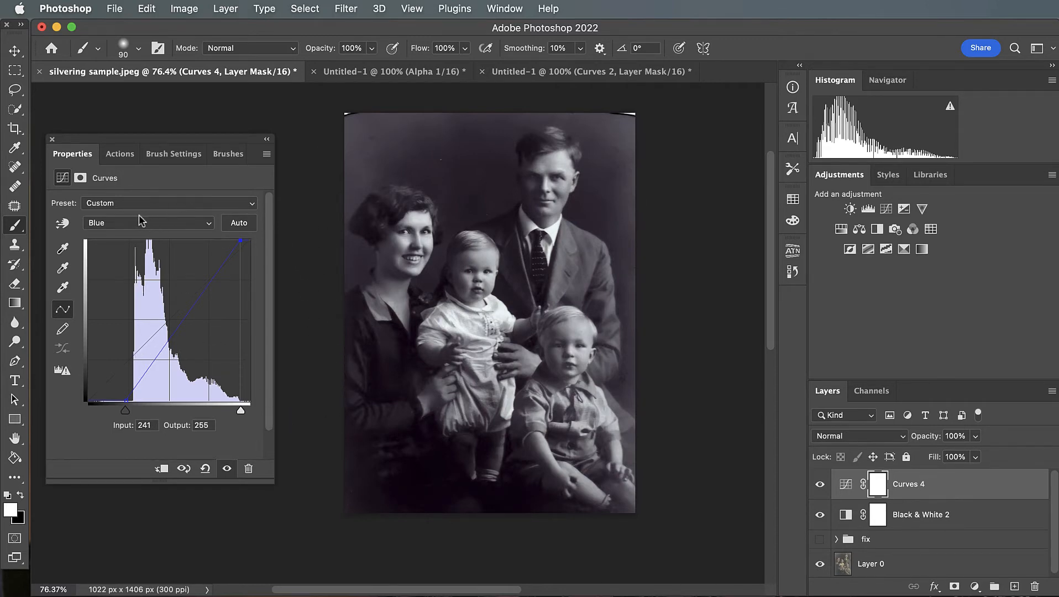
Step: Set the Green channel's black point to input 63 to reduce the color cast, and collapse the curve settings
click(160, 222)
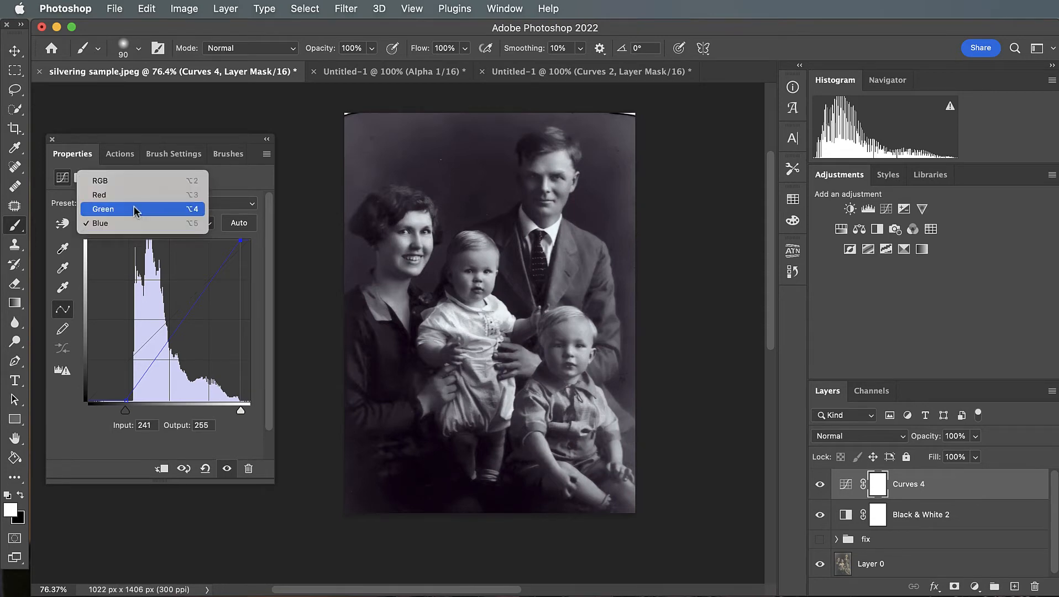
click(137, 208)
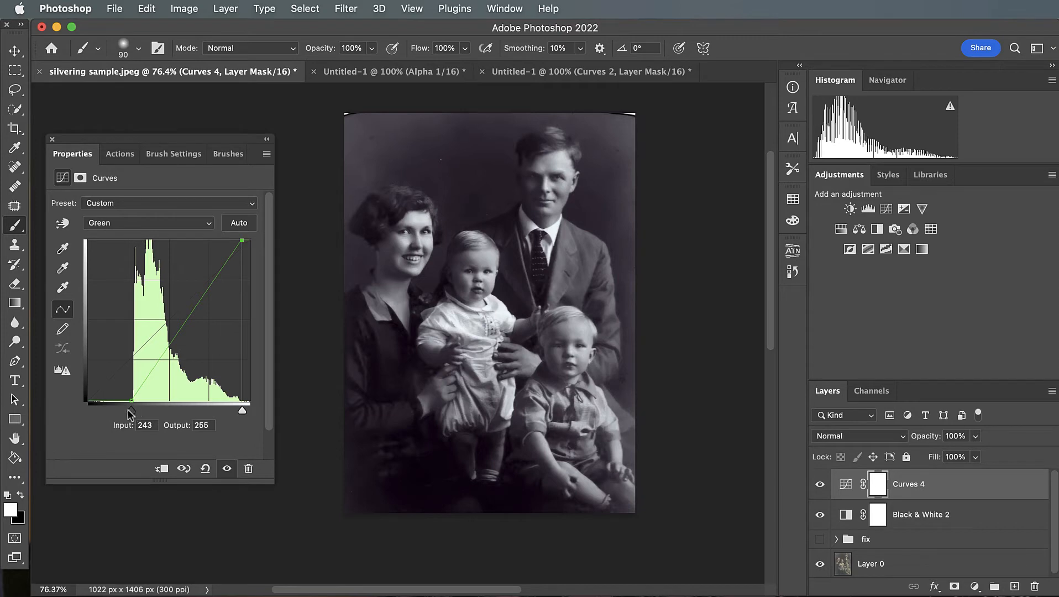
drag(130, 413, 129, 414)
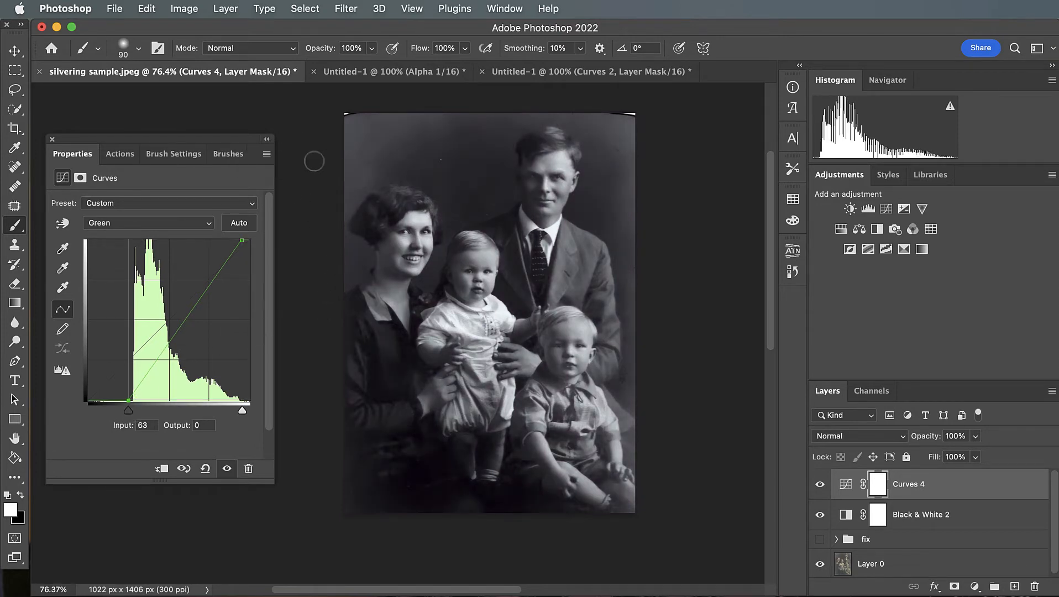
click(268, 140)
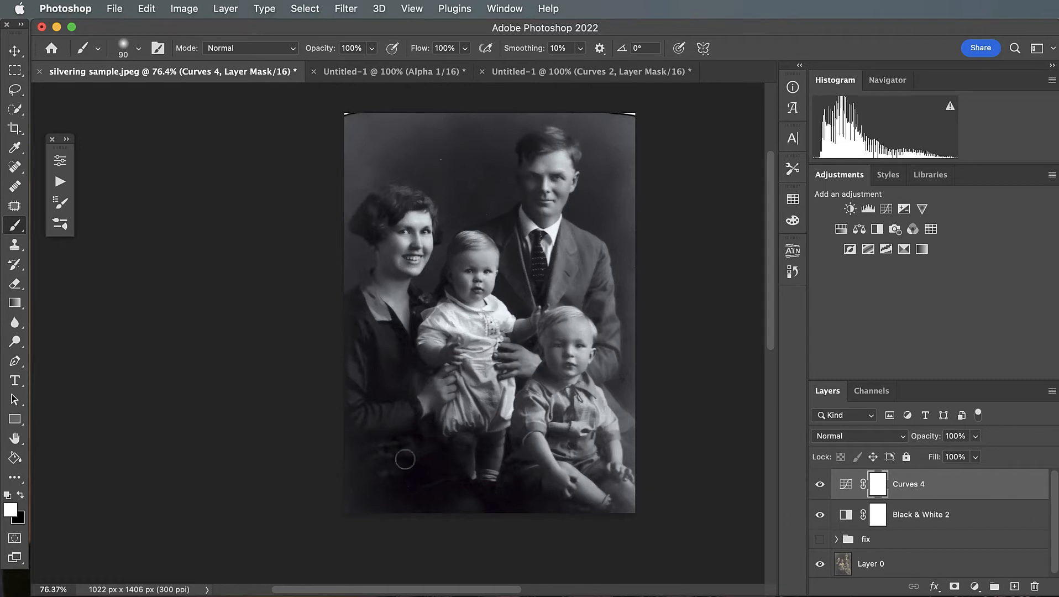
Step: Add a second Curves adjustment layer and lift the shadow tones sampled from the dark area beside the baby's legs with the on-image tool
click(886, 209)
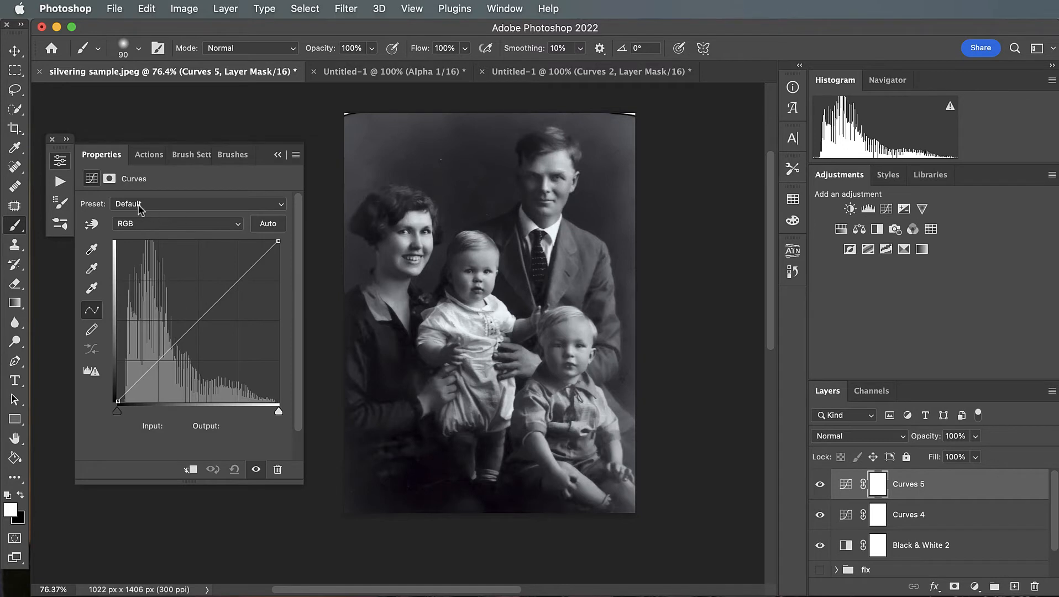
click(92, 224)
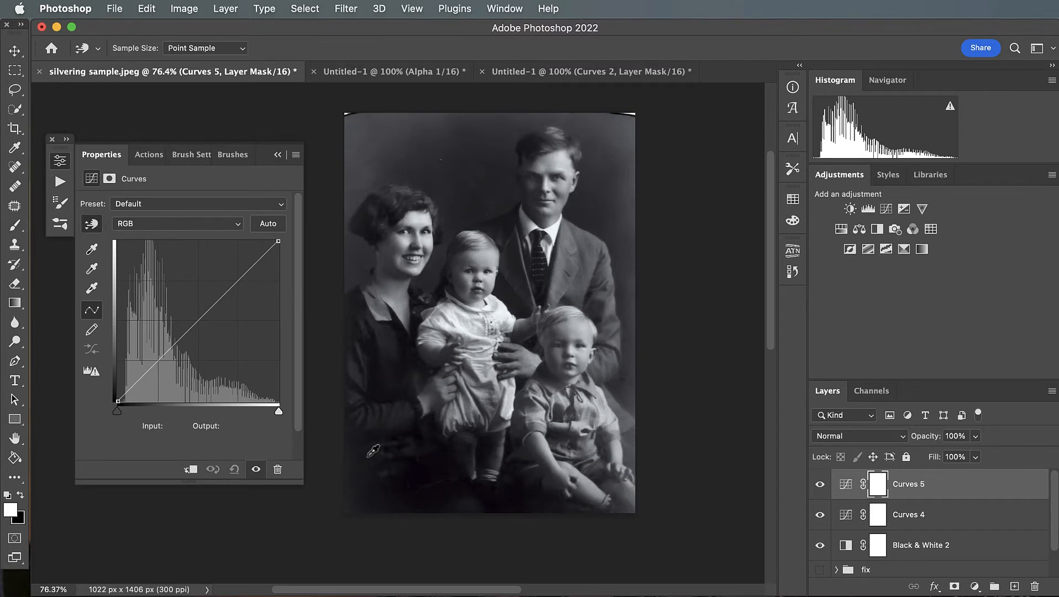
click(427, 462)
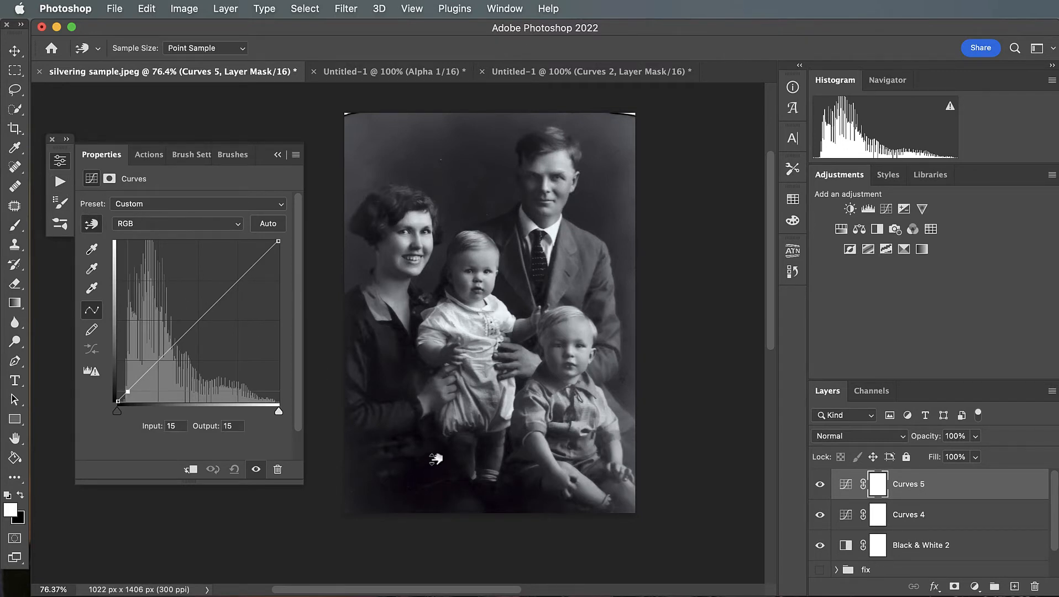
drag(435, 461, 420, 445)
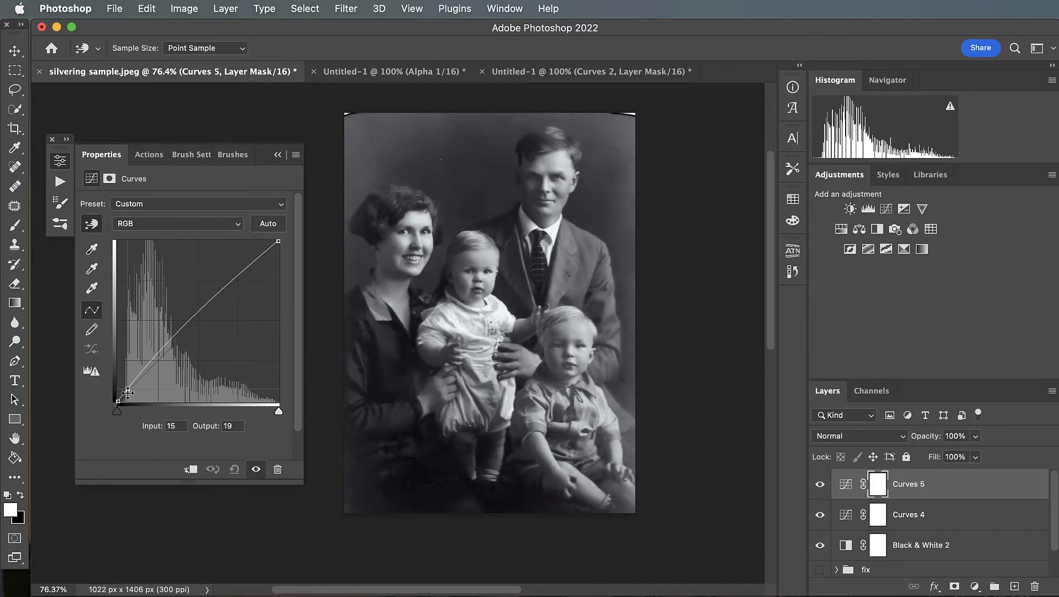
drag(127, 388, 126, 387)
Step: Refine the second curve's lower tones with points near input 64, output 75 and input 32, output 43, and collapse the curve settings
drag(174, 315, 158, 349)
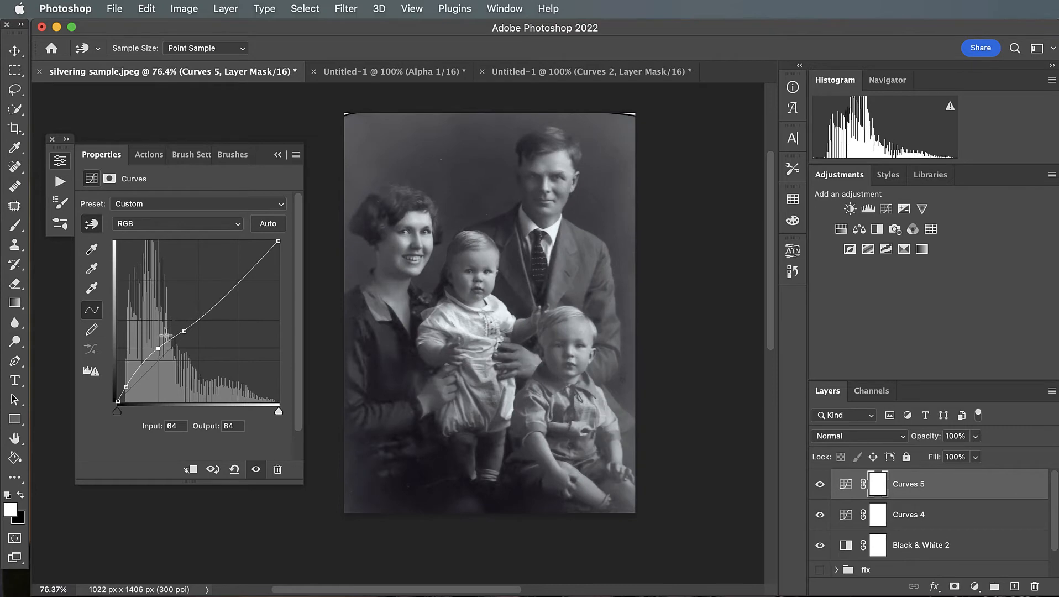
drag(156, 350, 158, 355)
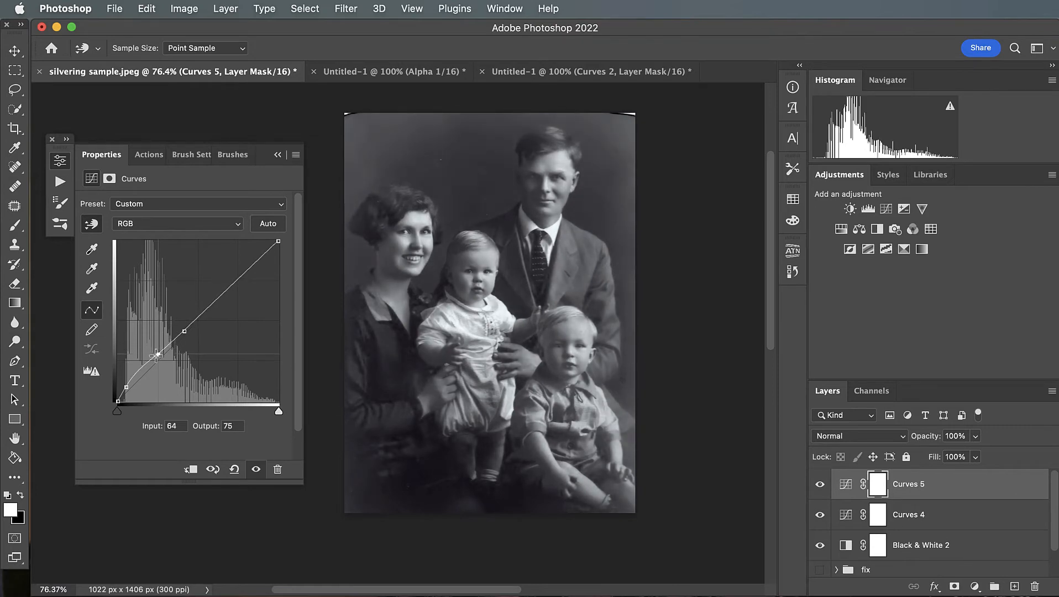
click(186, 331)
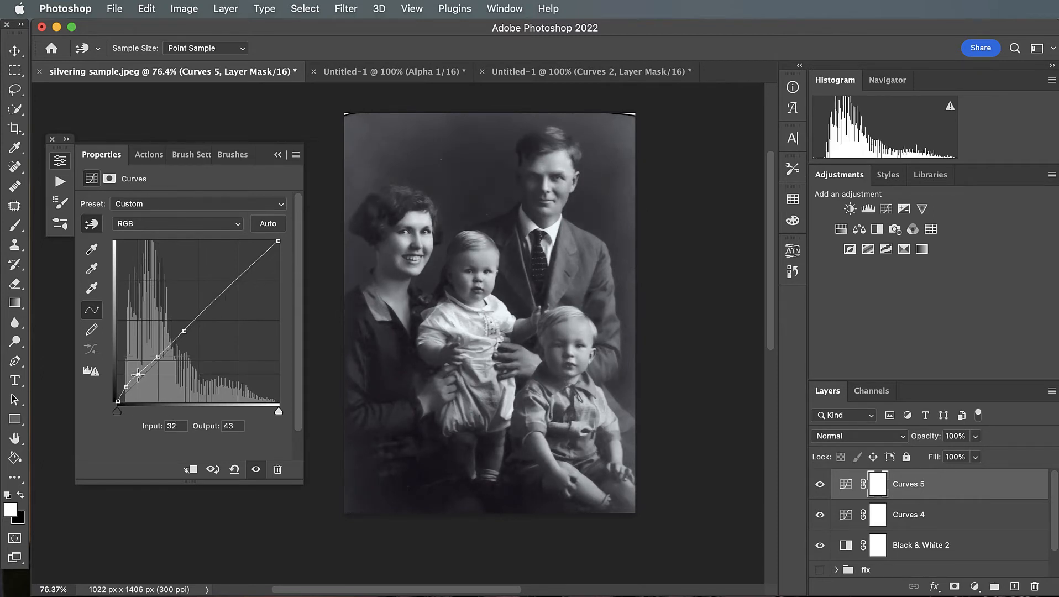
click(138, 373)
drag(158, 356, 159, 355)
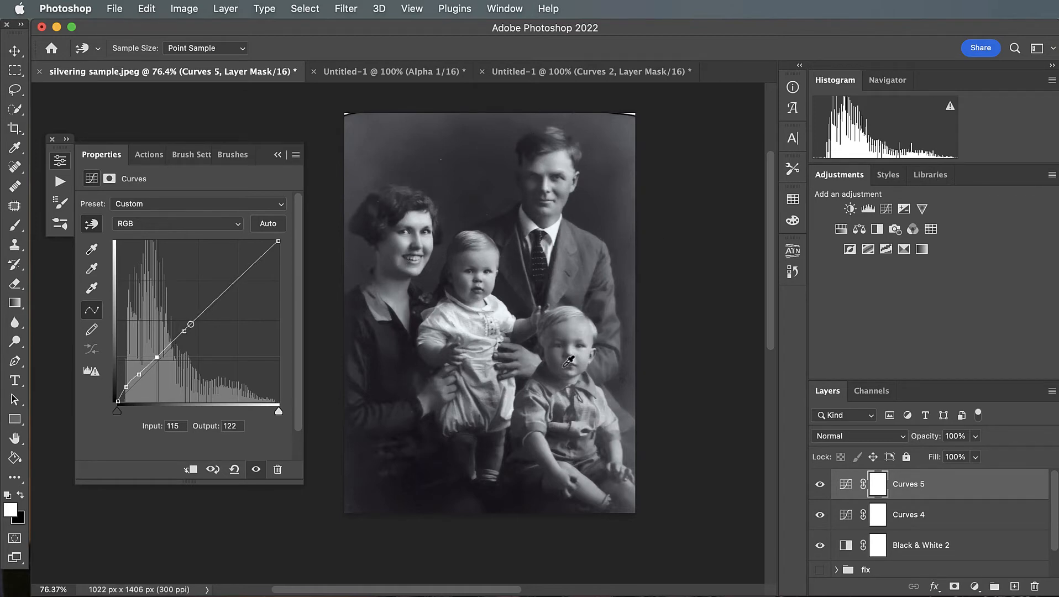
click(277, 156)
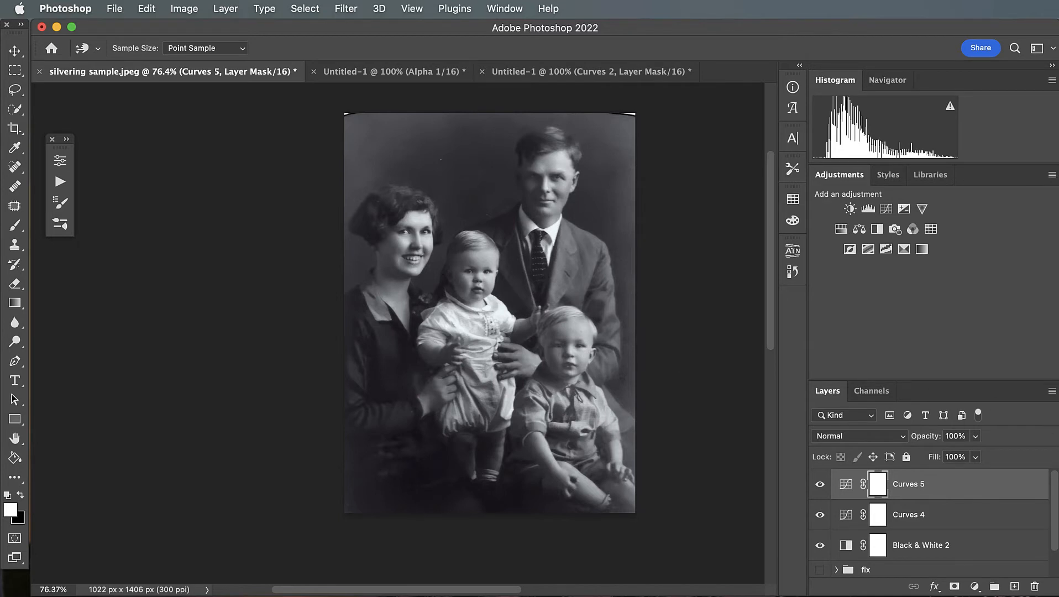
Step: Add a third Curves adjustment layer and darken the midtones from a point sampled on the image beside the seated boy's face
click(890, 210)
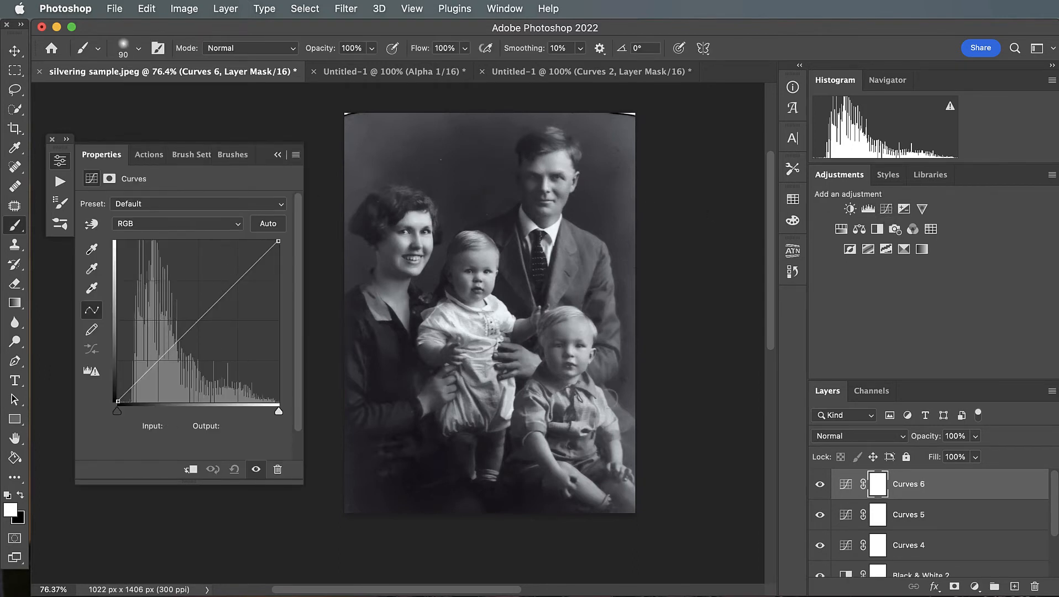
click(101, 224)
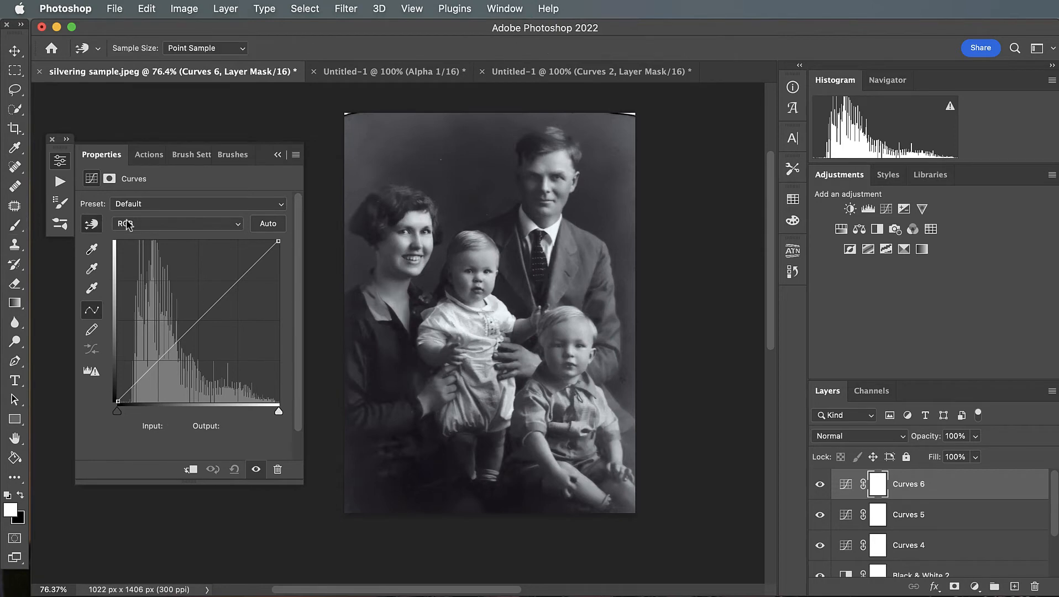
click(601, 356)
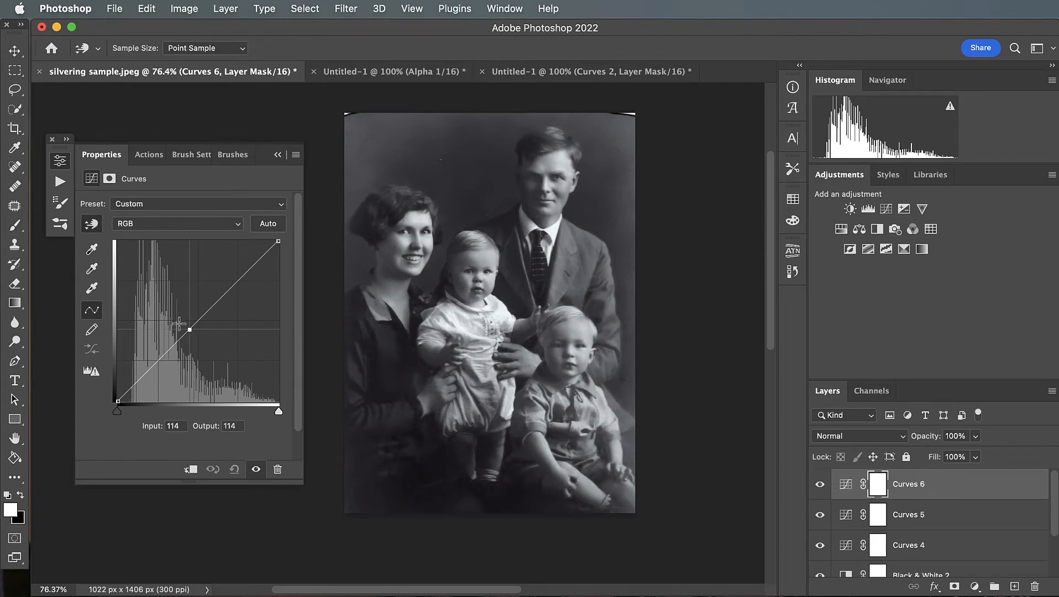
mouse_move(190, 330)
mouse_down()
mouse_move(201, 319)
mouse_move(199, 330)
mouse_move(185, 310)
mouse_move(199, 328)
mouse_up()
Step: Anchor the third curve's highlights with a point at input 183, output 180, and collapse the curve settings
click(235, 469)
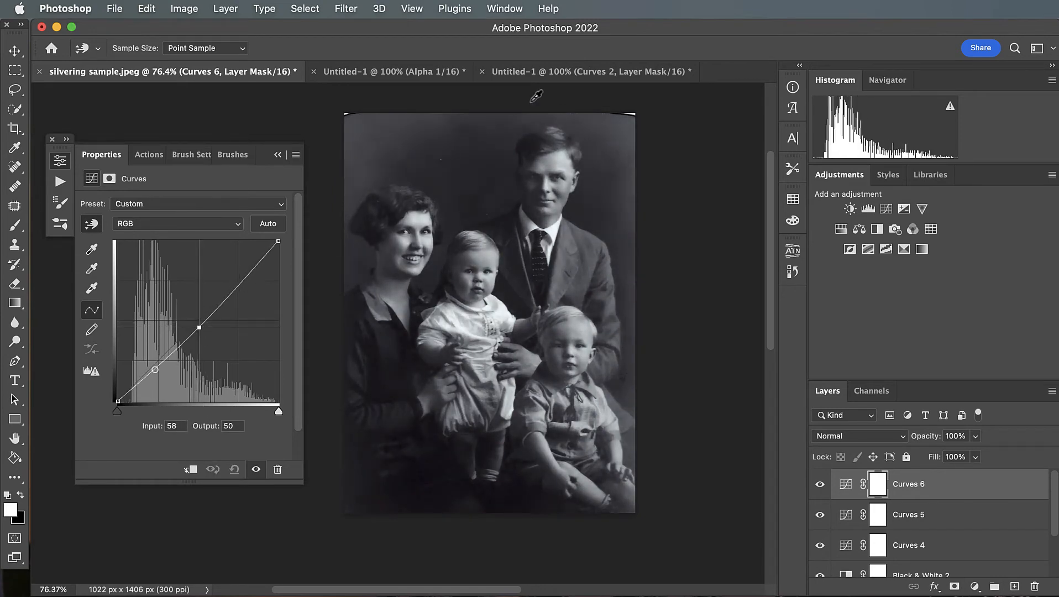
drag(234, 288, 233, 287)
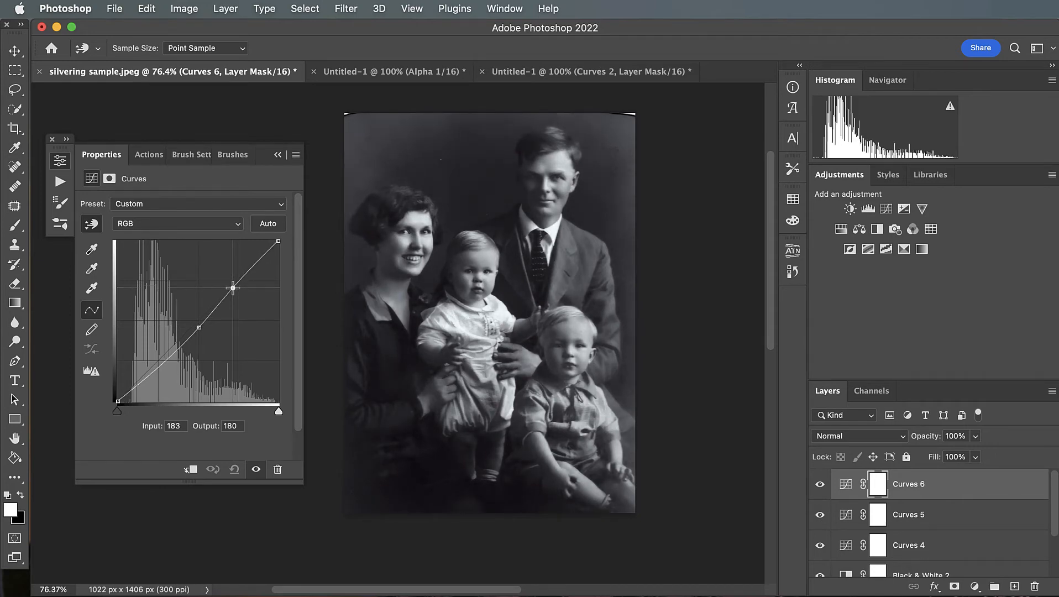
click(277, 154)
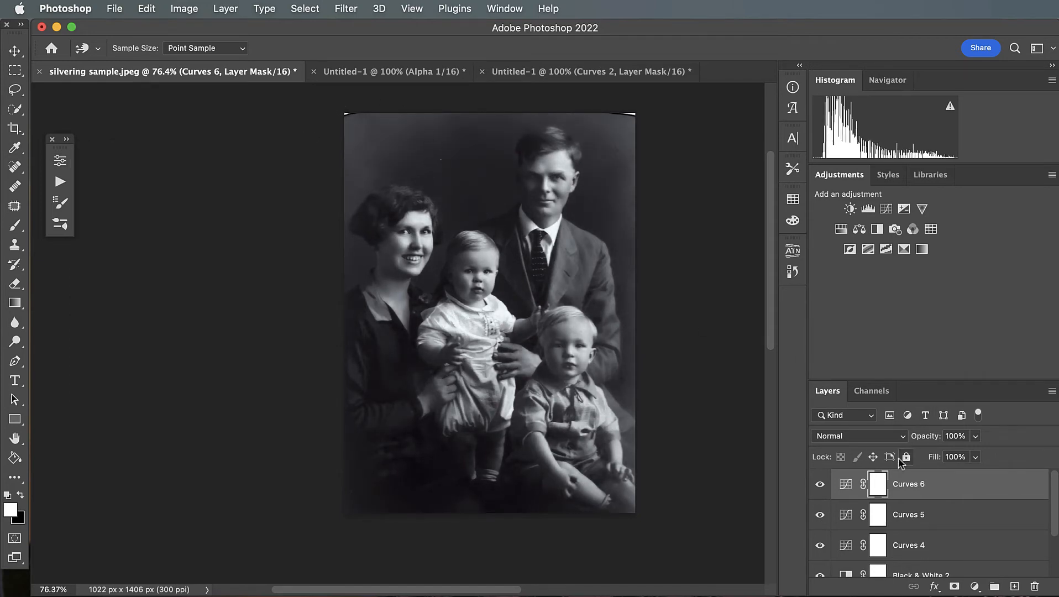
Step: Invert the third Curves layer's mask to black, and undo a test stroke painted on it with a 200 px brush
key(super+i)
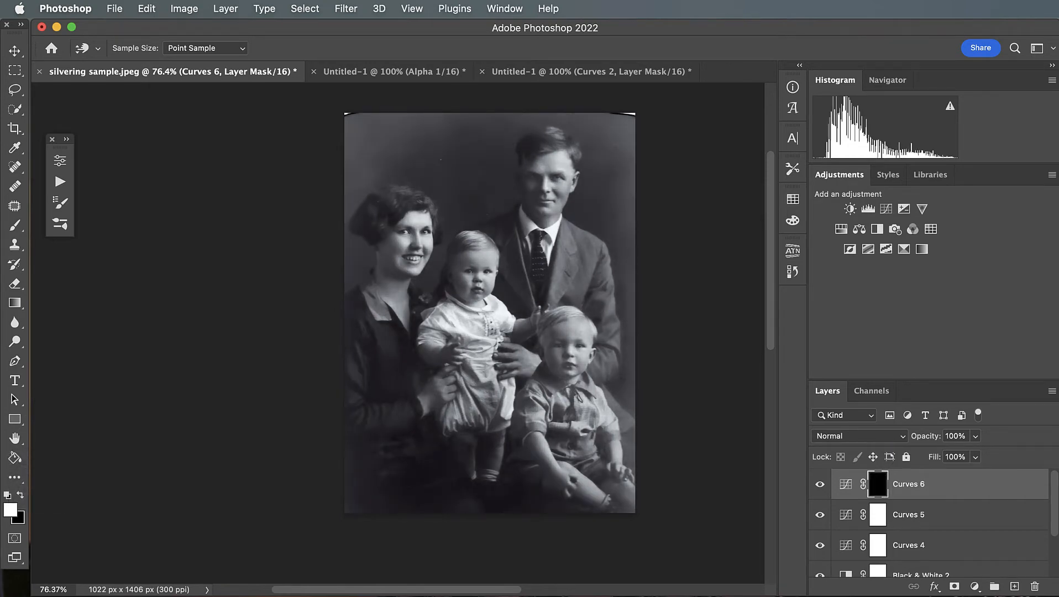
key(b)
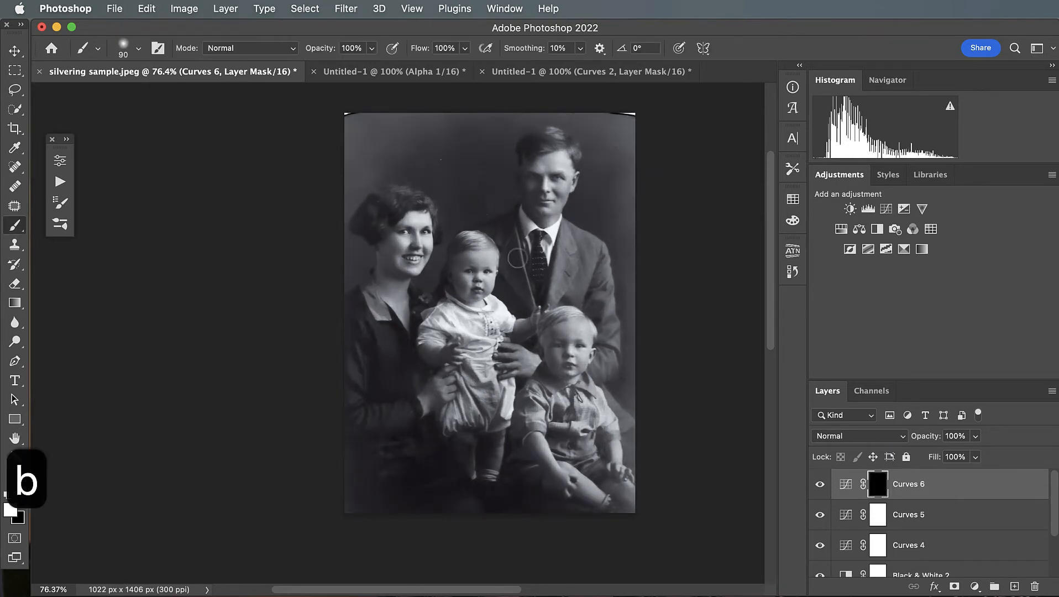
key(bracketright)
key(bracketright)
key(bracketright)
key(bracketright)
key(bracketright)
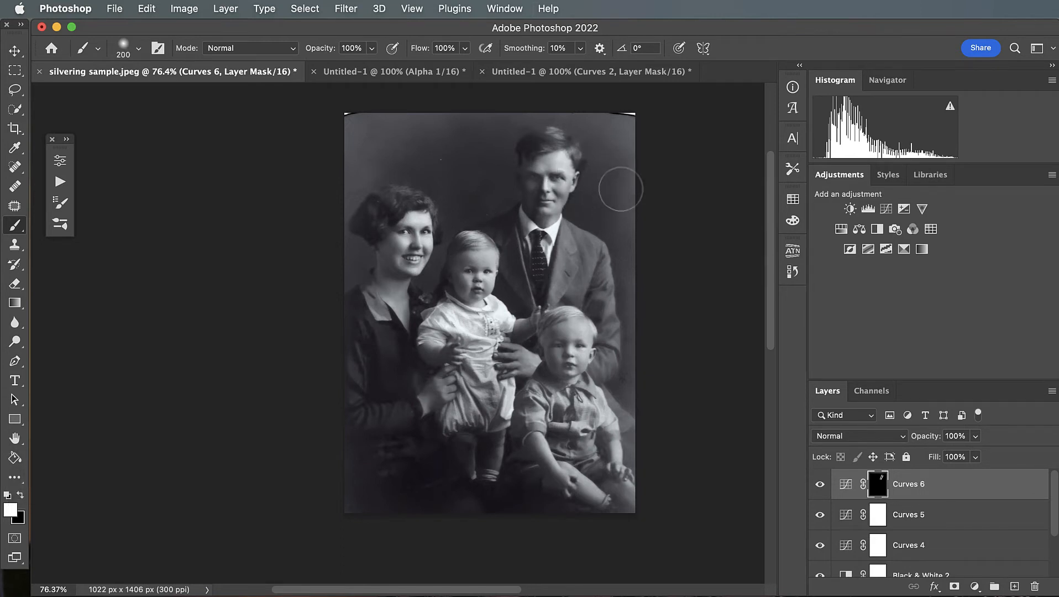
key(super+z)
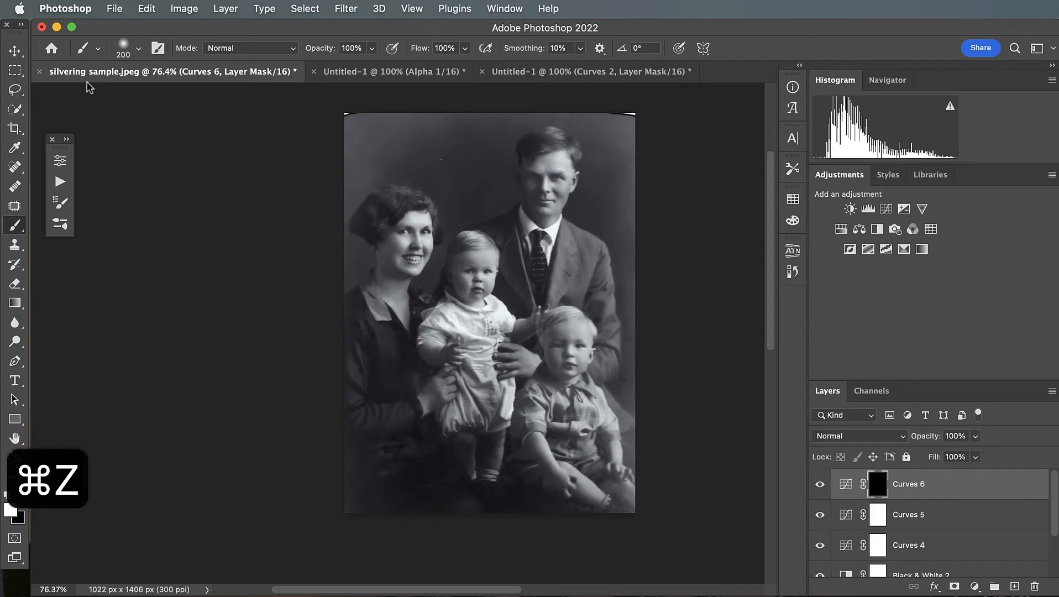
Step: Choose the Soft Round preset from General Brushes and enlarge the brush to 400 px
click(138, 48)
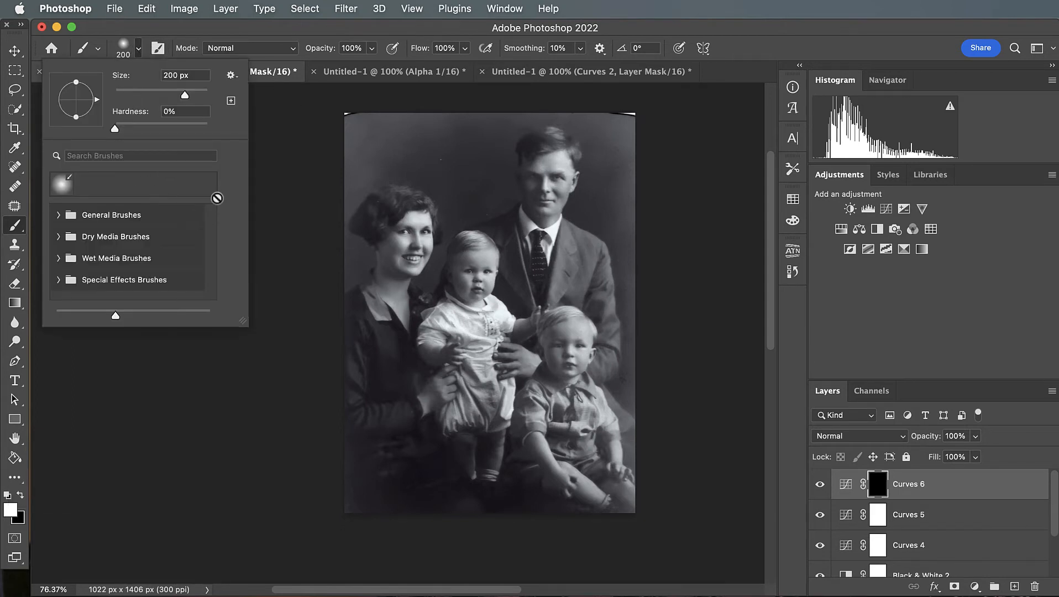
click(57, 215)
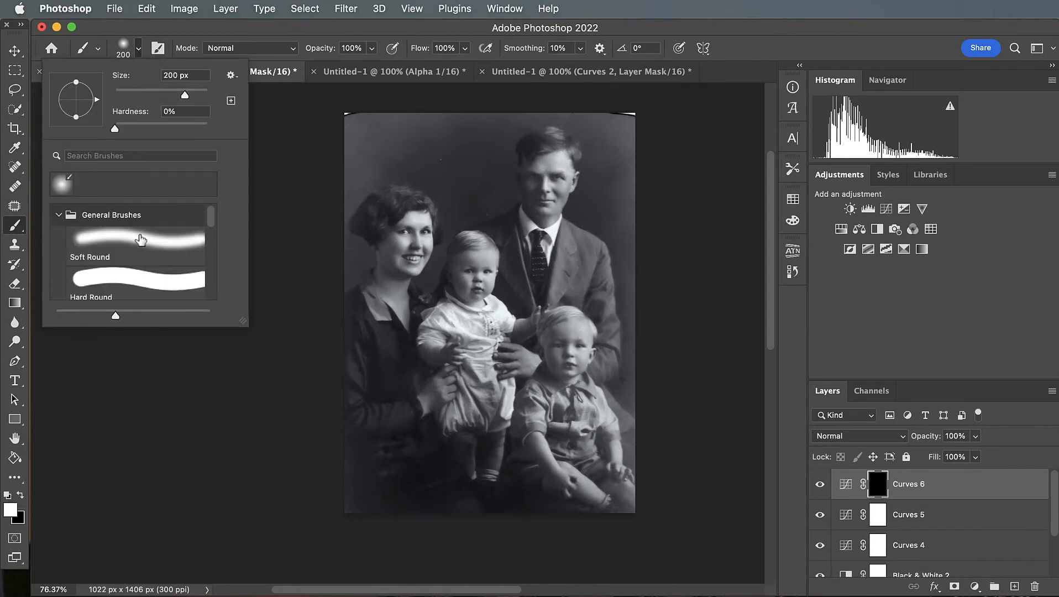
double_click(154, 237)
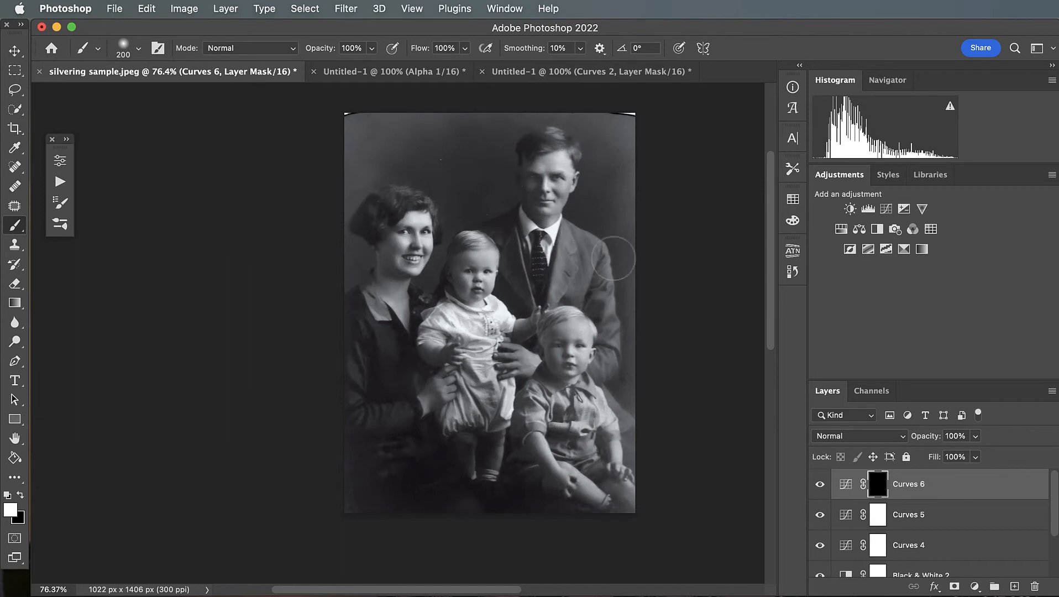
key(bracketright)
key(bracketright)
key(bracketright)
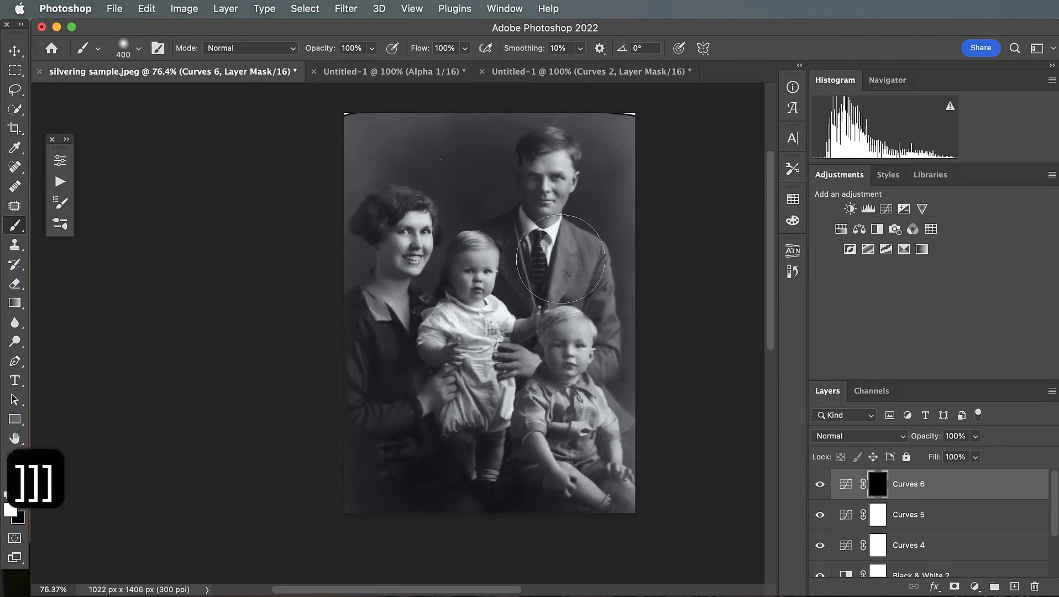
Step: Paint white on the third Curves layer's mask over the father, the seated boy and the baby to reveal the darkening
drag(557, 170, 541, 173)
drag(563, 269, 545, 309)
drag(575, 348, 546, 409)
mouse_move(599, 475)
mouse_down()
mouse_move(603, 417)
mouse_move(612, 517)
mouse_move(605, 476)
mouse_move(630, 468)
mouse_move(628, 491)
mouse_up()
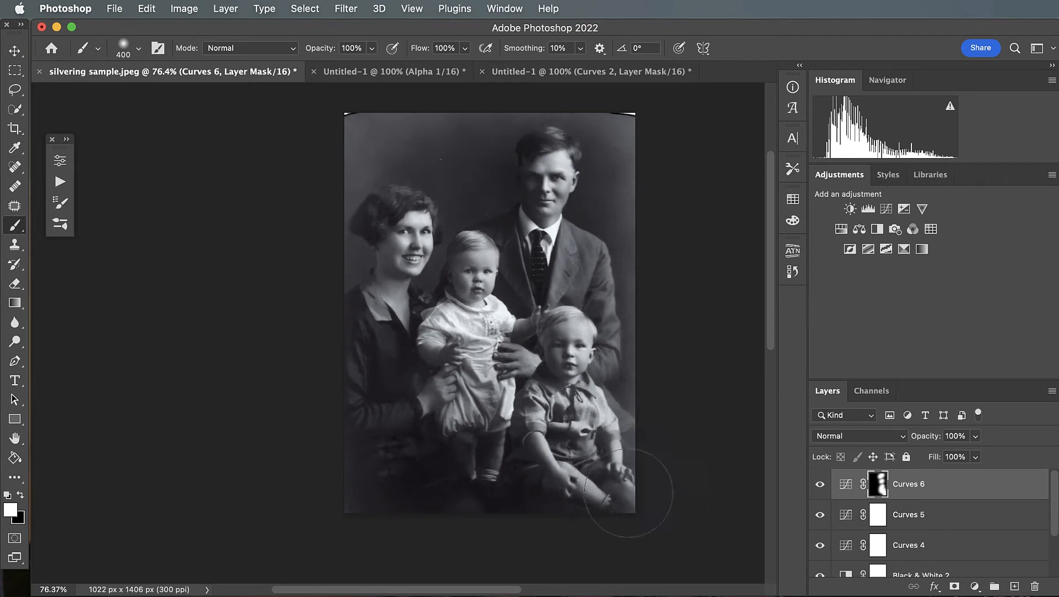
drag(498, 289, 475, 248)
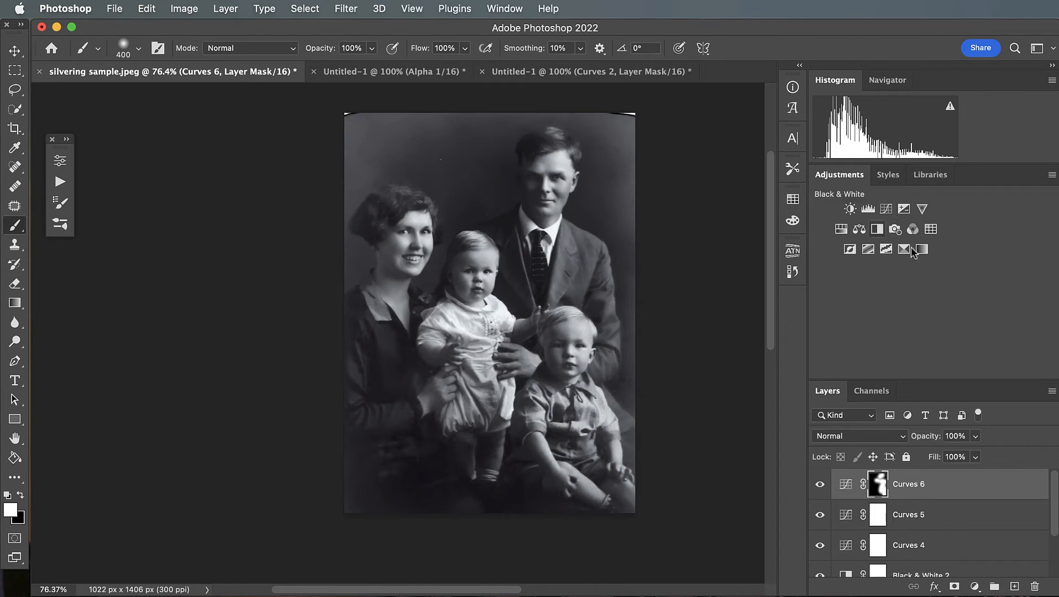
Step: Add a Black & White adjustment layer with default settings on top of the stack, and check the photo up close
click(877, 229)
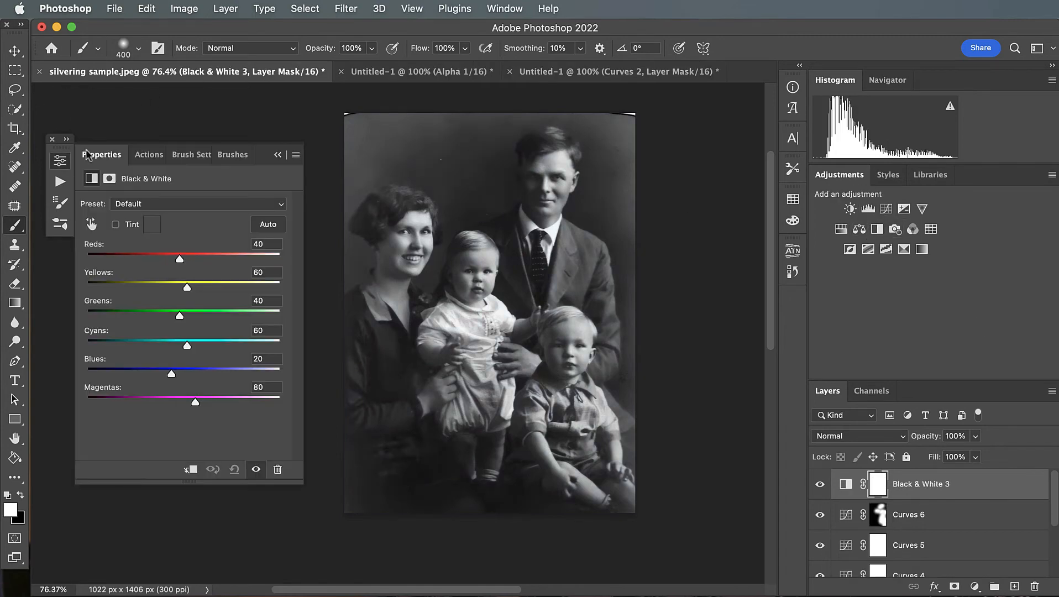
click(276, 154)
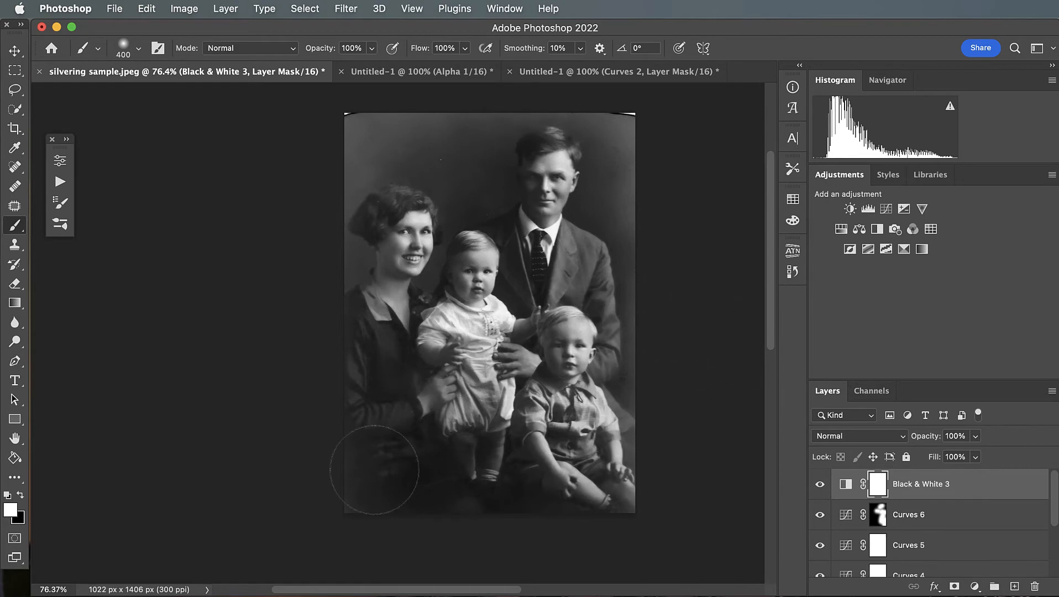
scroll(456, 282, up, 5)
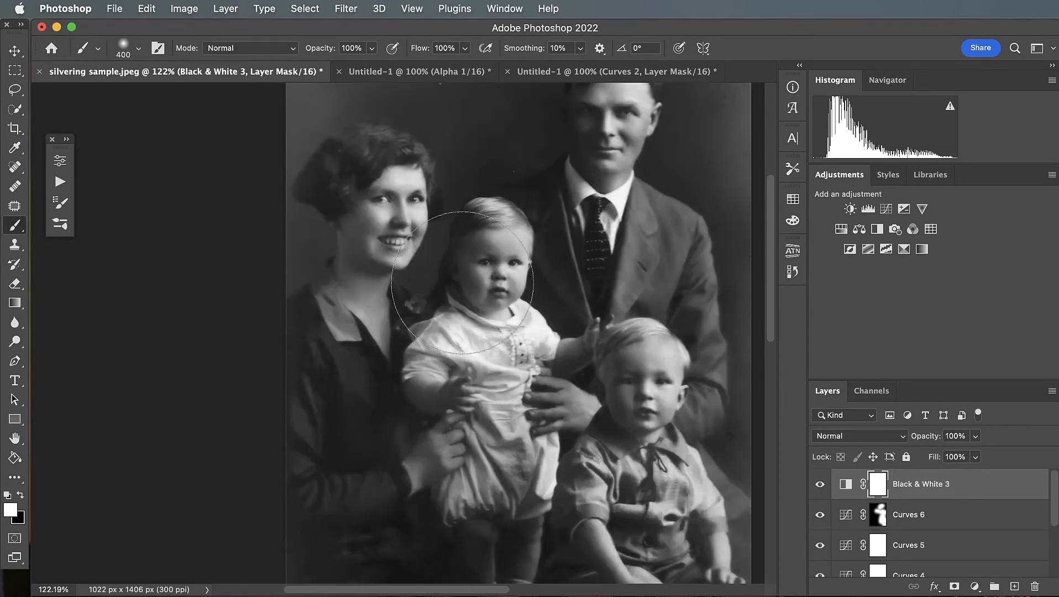
scroll(462, 292, down, 5)
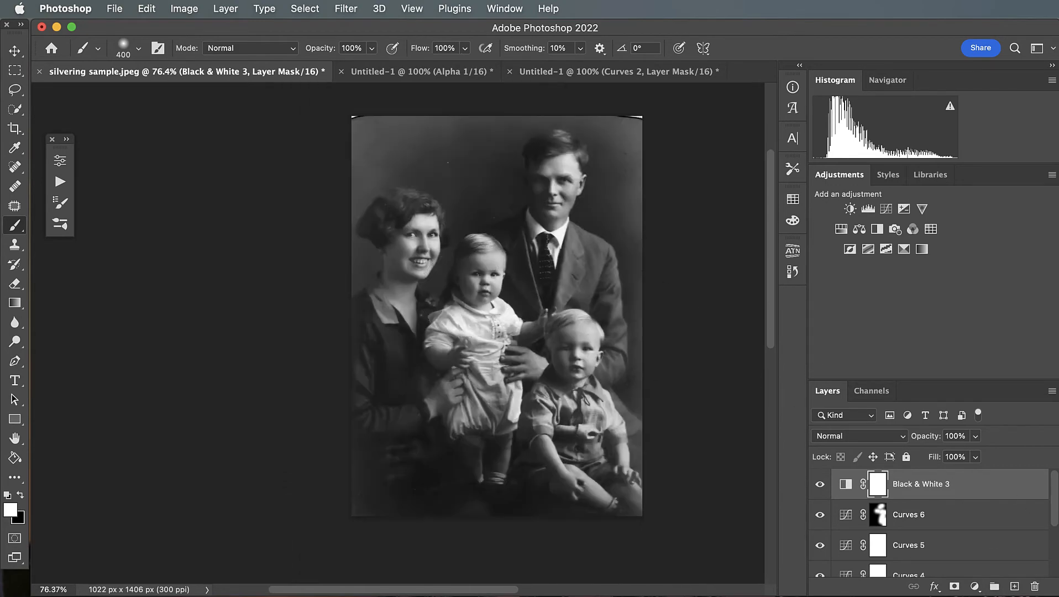
Step: Group all adjustment layers from the new Black & White layer down to the first one, and name the group "fix 2"
drag(1055, 490, 1047, 555)
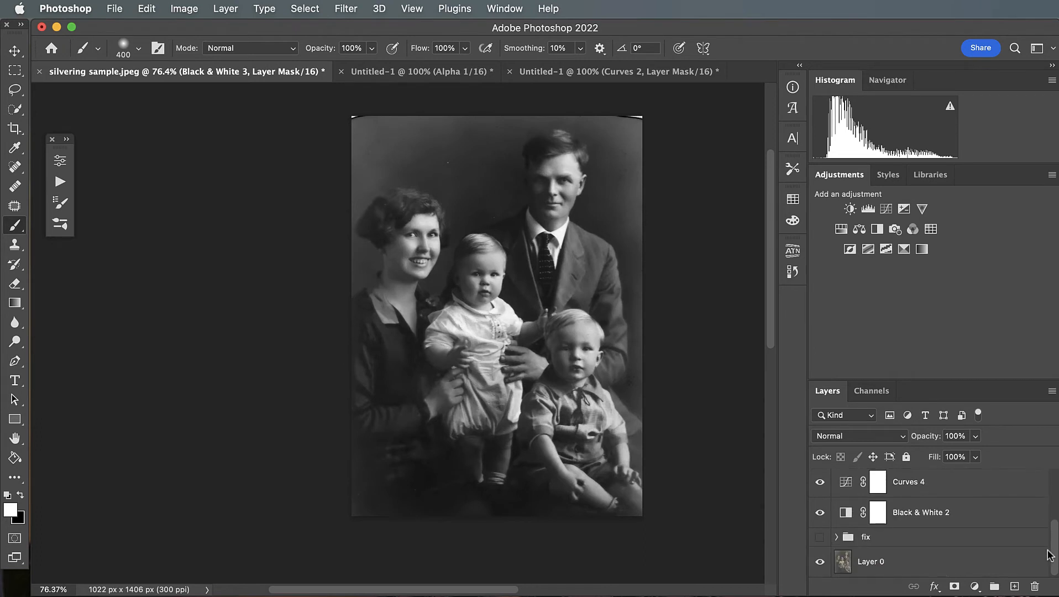
shift+click(981, 516)
drag(1056, 543, 1056, 520)
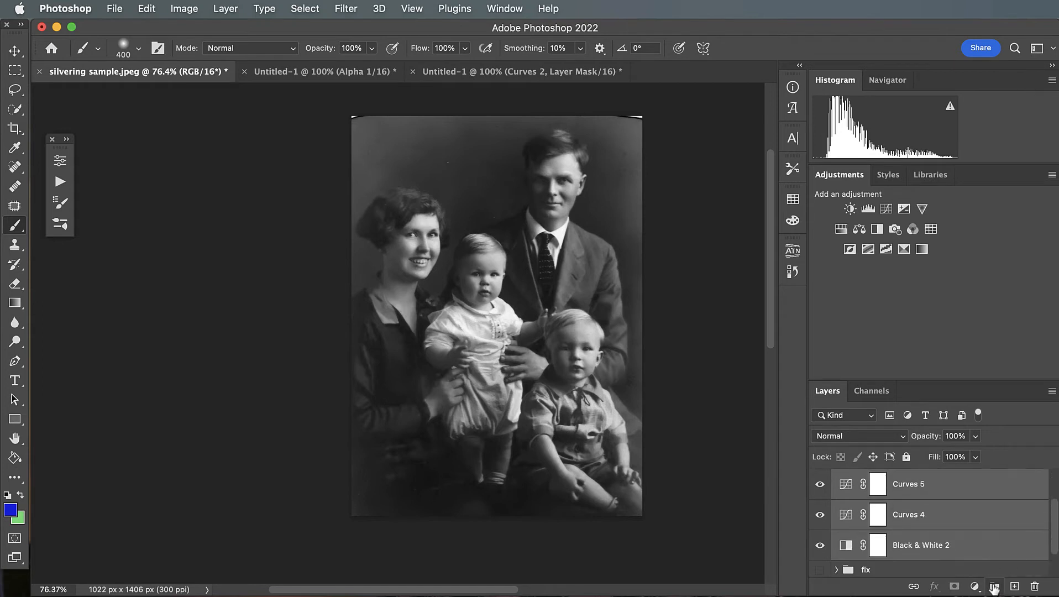
click(994, 585)
double_click(884, 479)
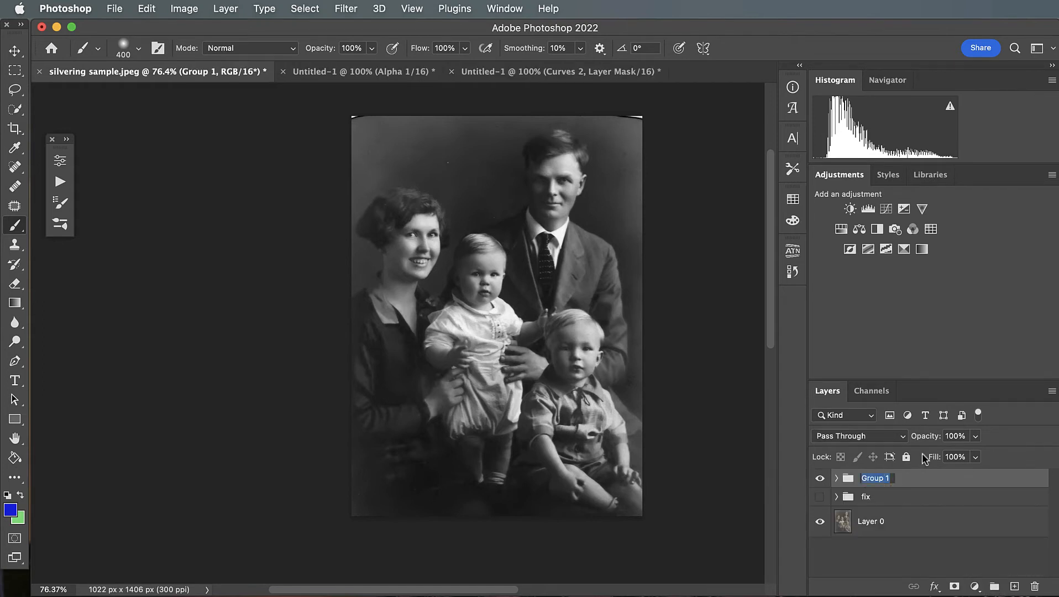
text(fix 2)
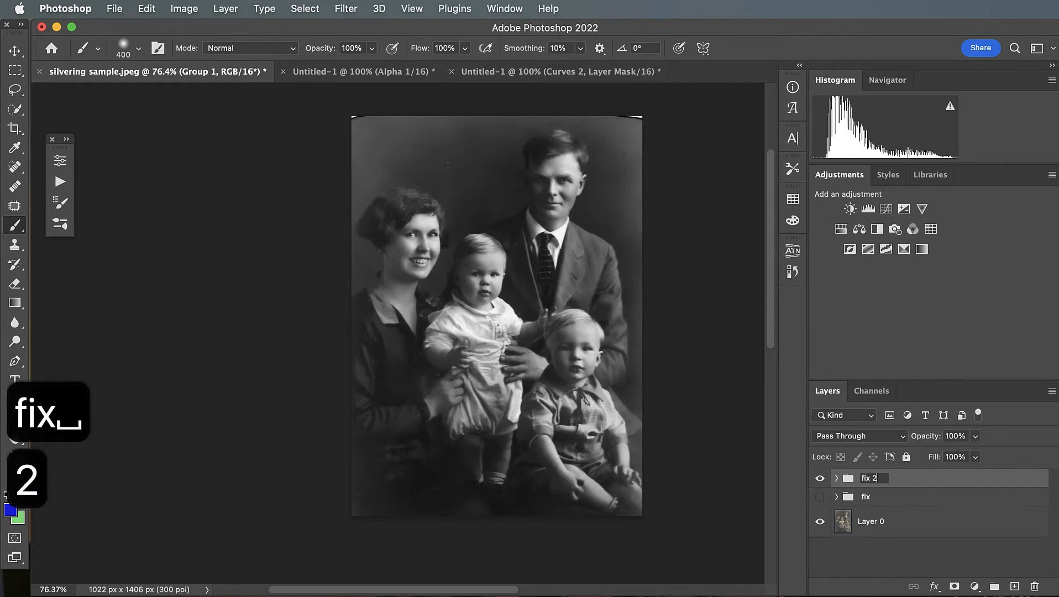
key(Return)
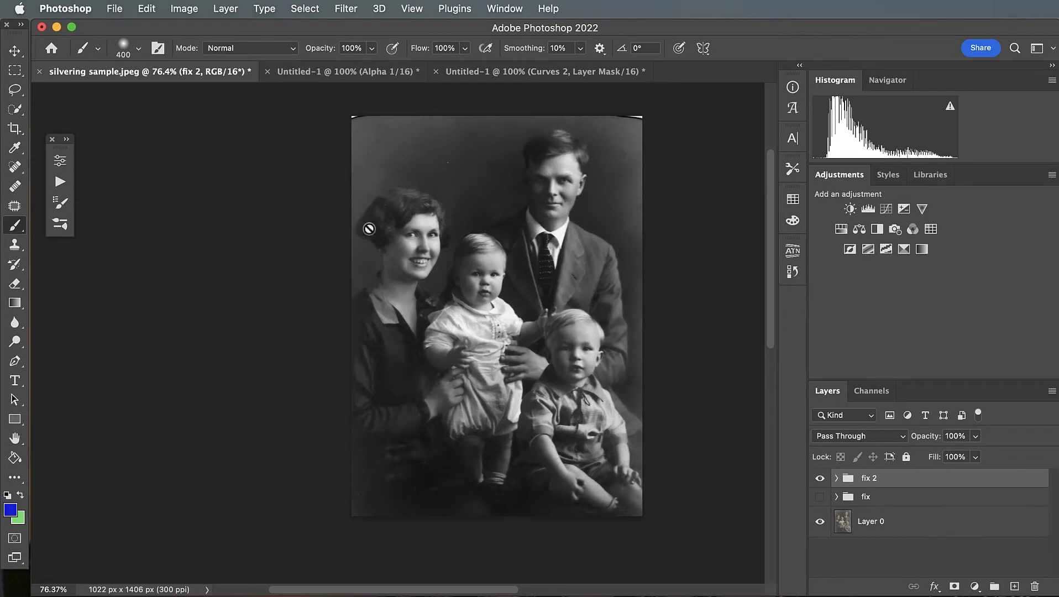
Step: Switch to the Untitled-1 document showing the Alpha 1 channel, make its RGB image active again, and reduce the brush to 250 px
click(354, 73)
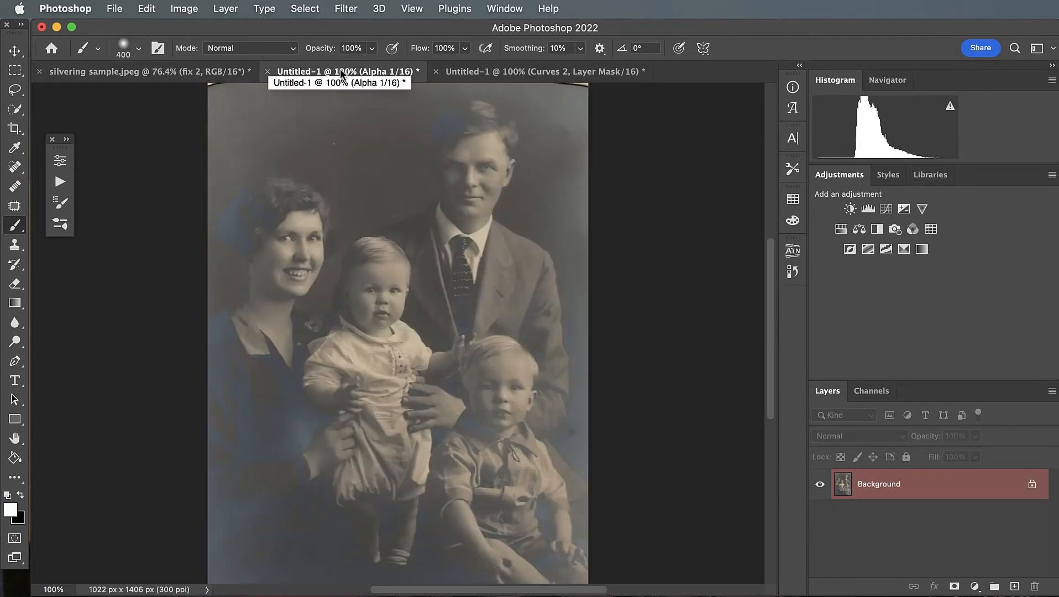
click(903, 529)
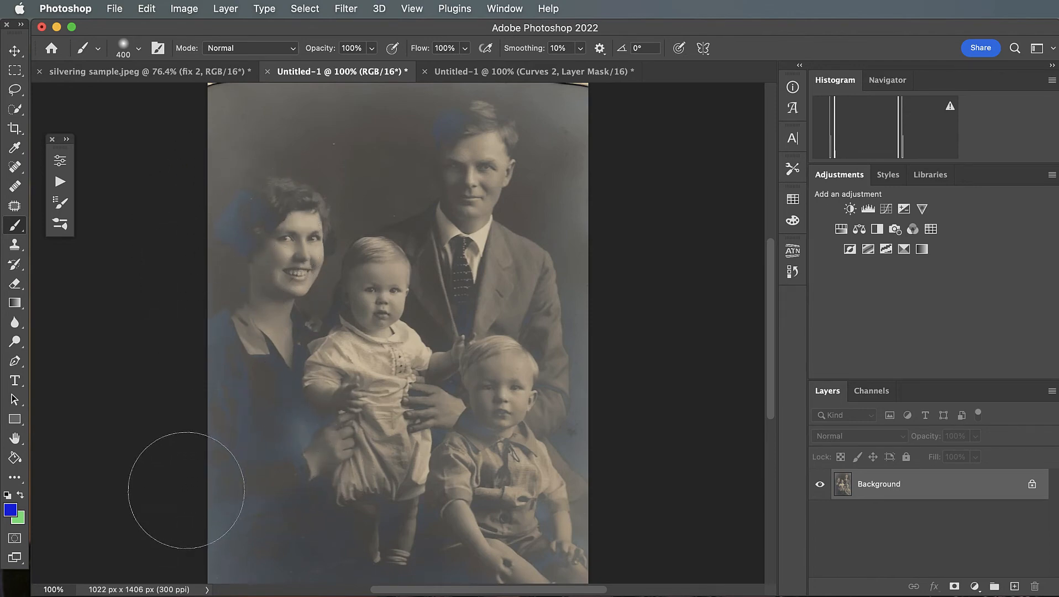
key(bracketleft)
key(bracketleft)
Step: Use Calculations to blend the Background's Red and Blue channels with Subtract at 100% opacity and offset 10 into a new channel
click(184, 9)
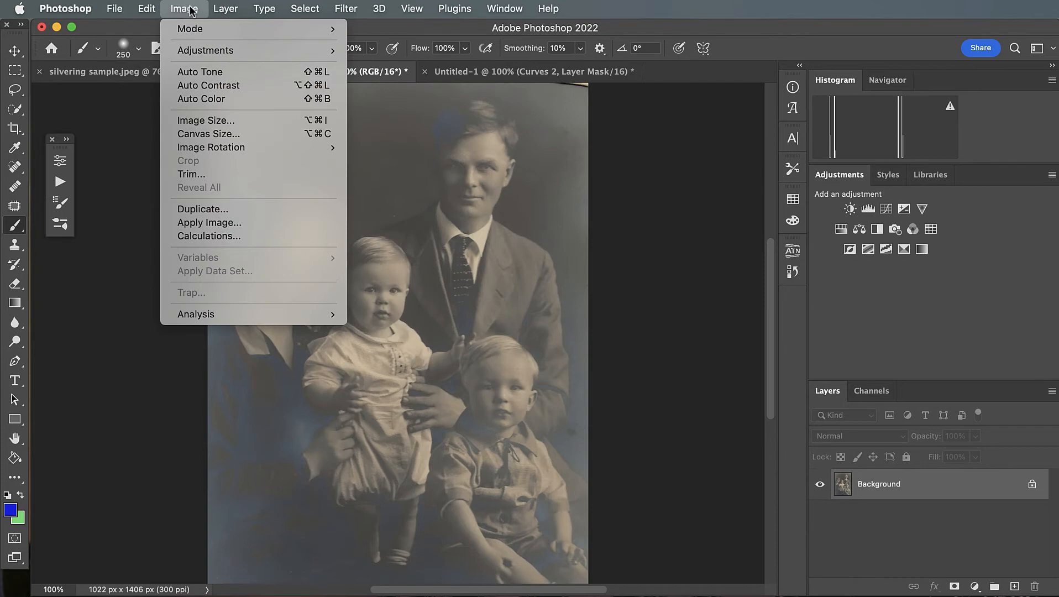
click(248, 236)
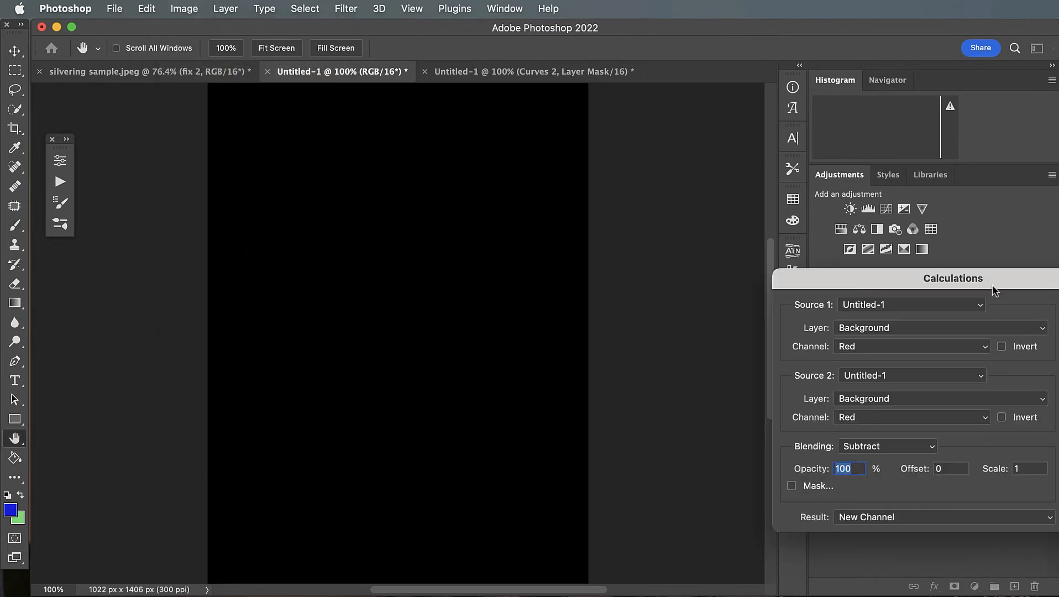
drag(992, 287, 857, 264)
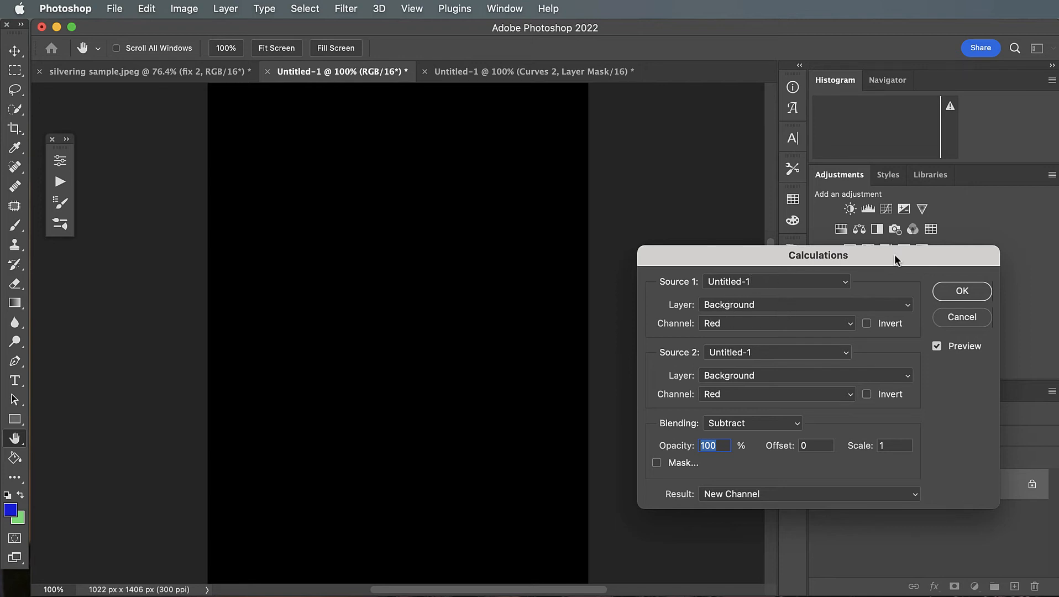
drag(894, 255, 857, 220)
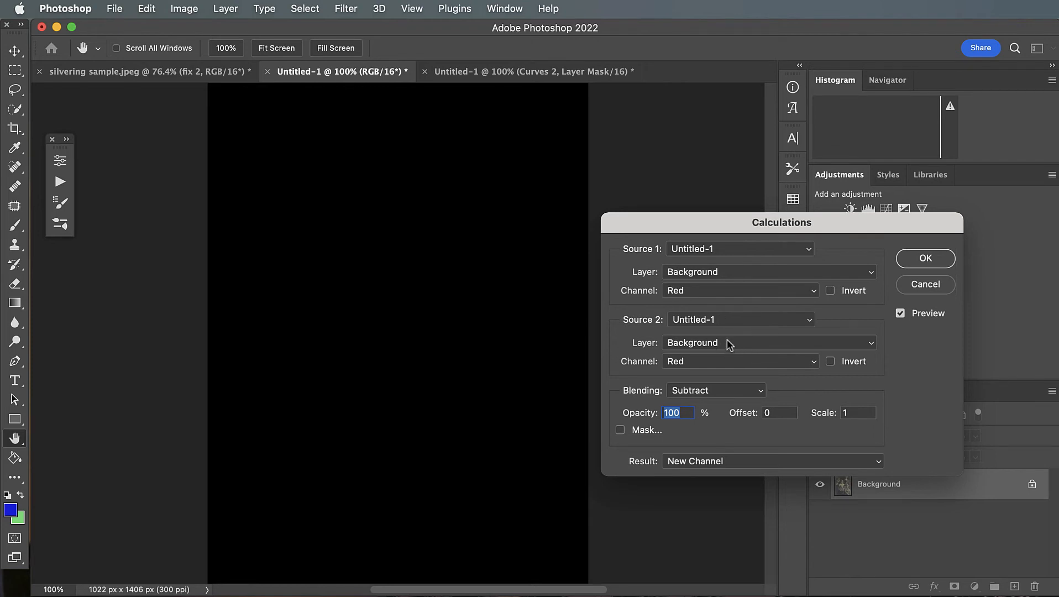
click(716, 362)
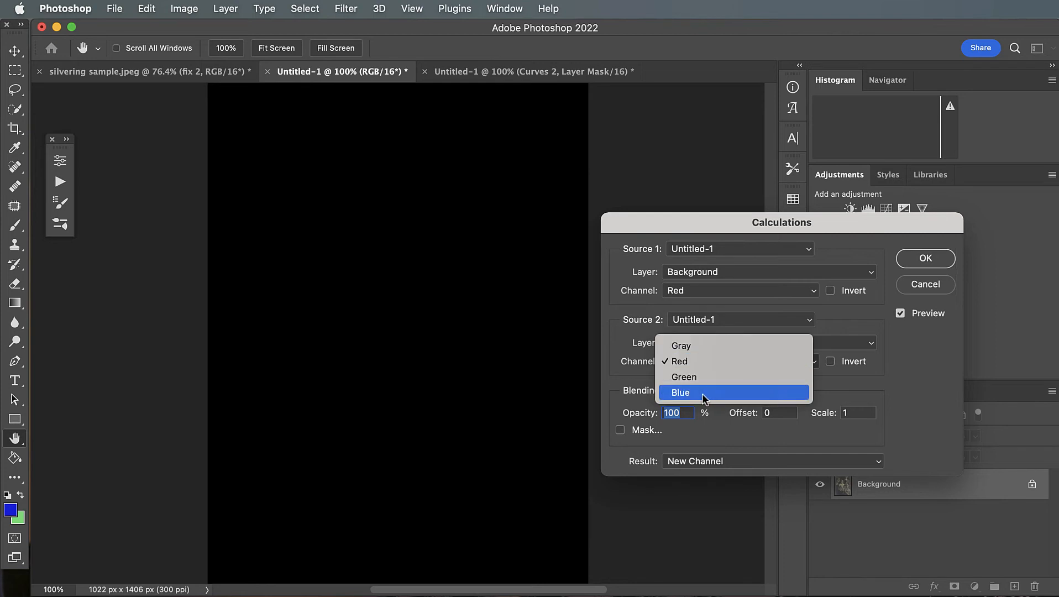
click(701, 393)
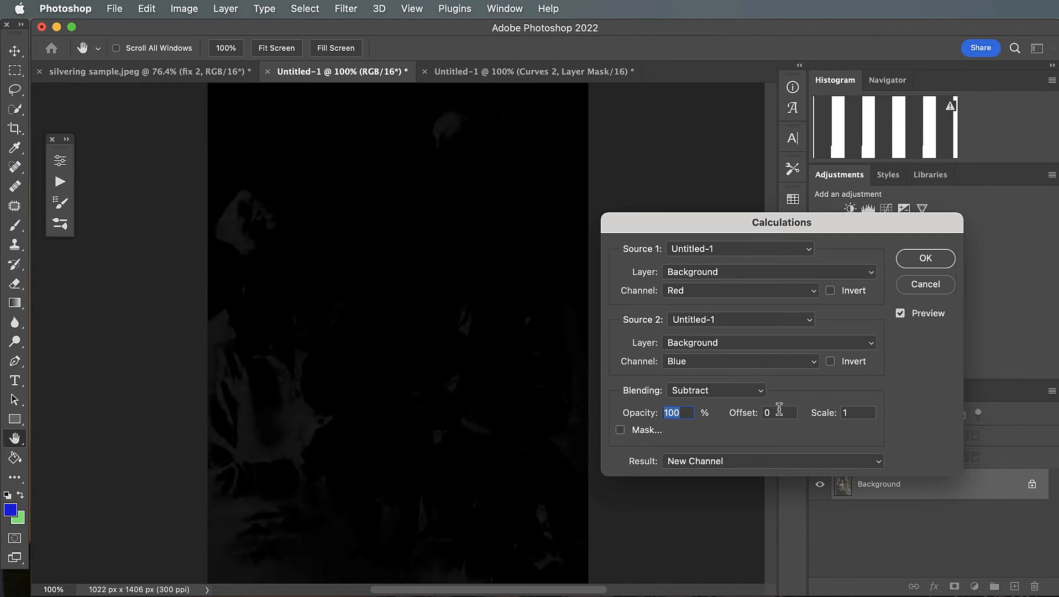
key(Tab)
text(10)
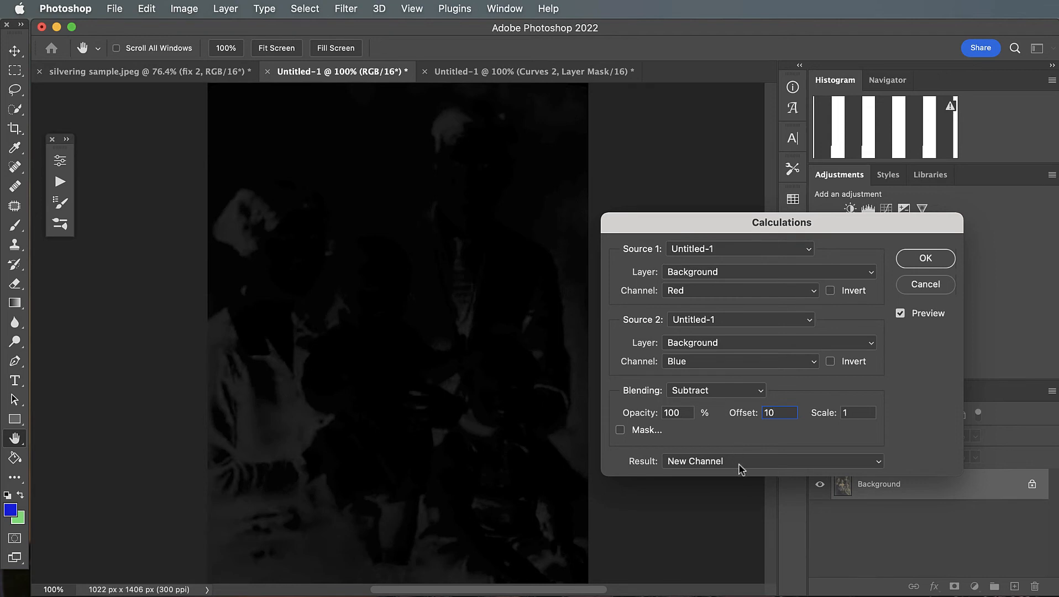
click(924, 258)
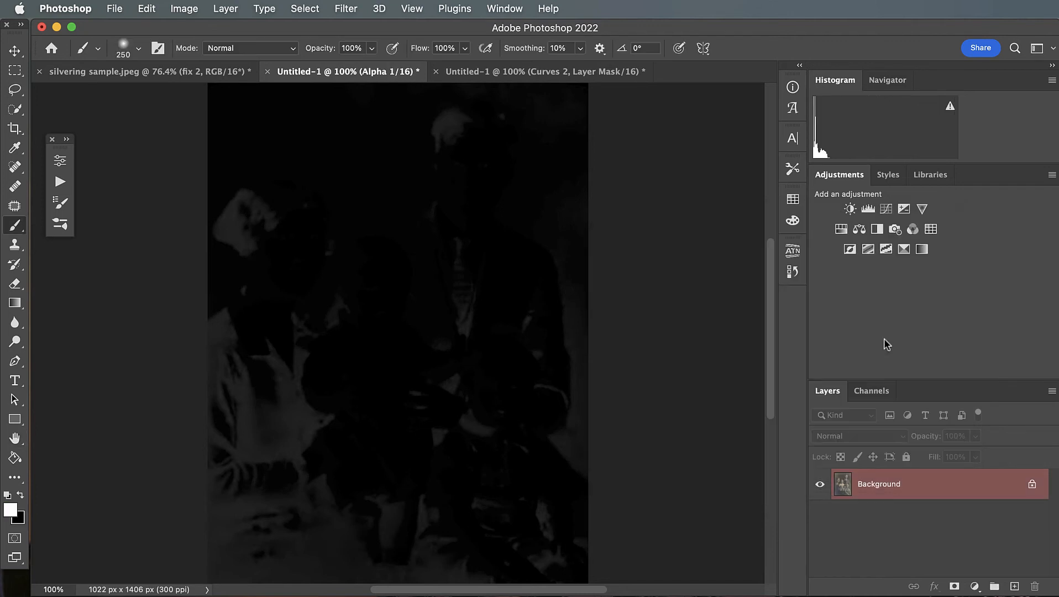
Step: Show the RGB composite image, hide the Alpha 1 channel, and return to the layer list
click(872, 390)
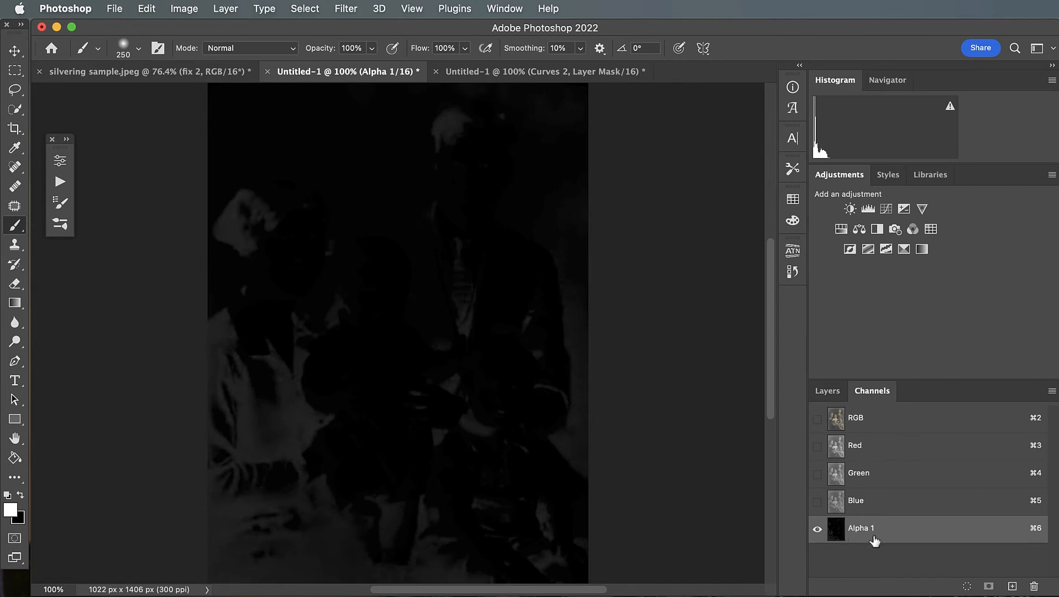
click(818, 419)
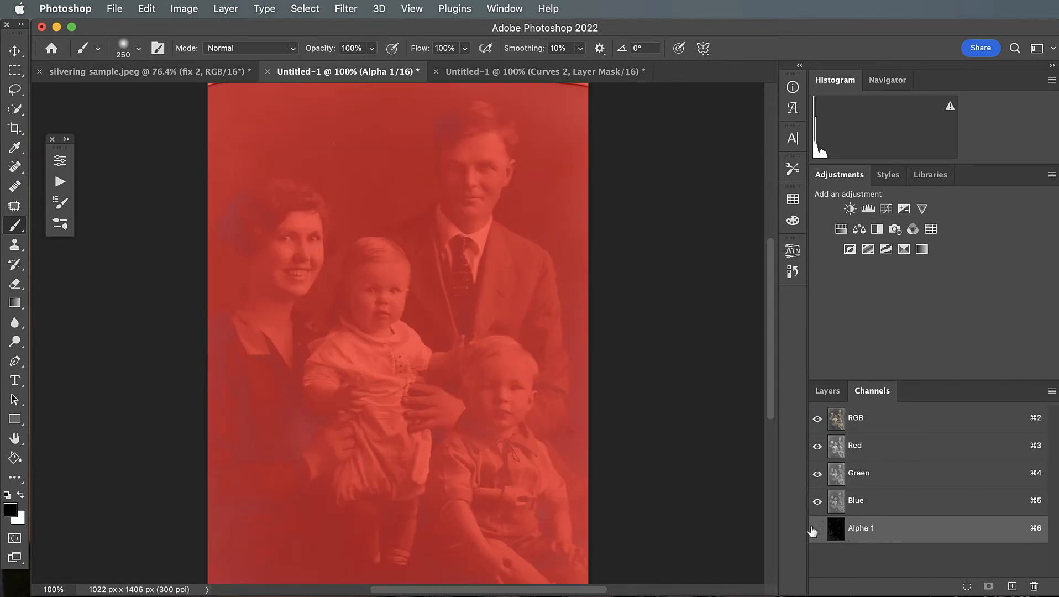
click(817, 529)
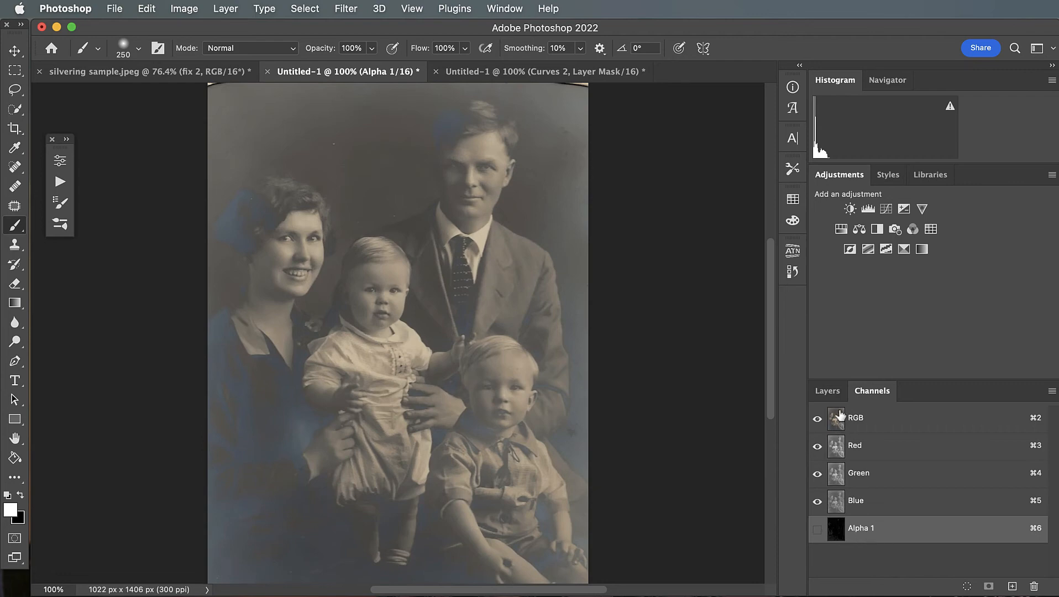
click(826, 392)
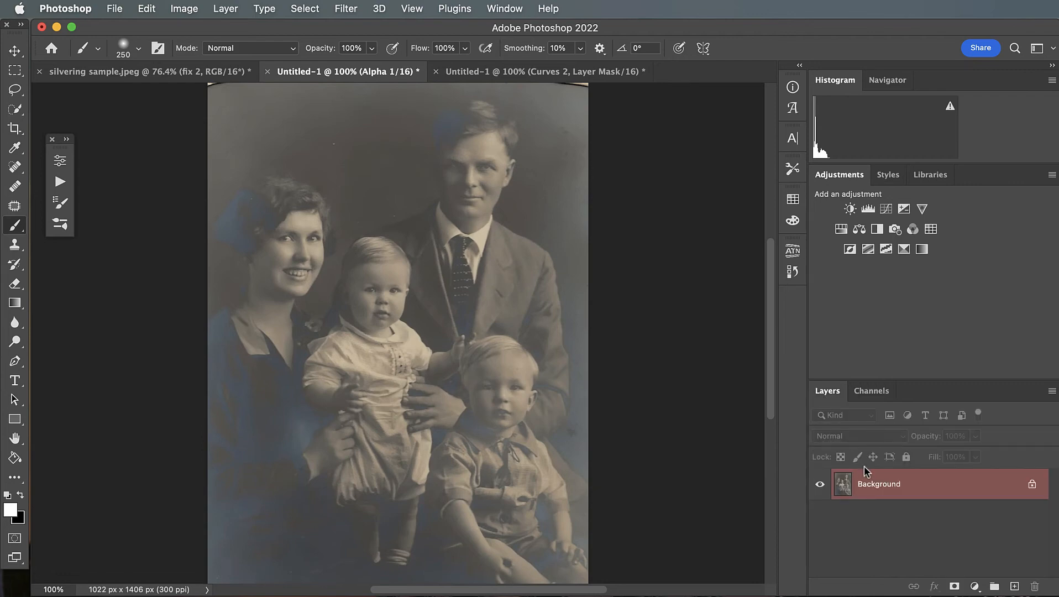
Step: Start Calculations with the Background's Alpha 1 as Source 1, and set the Source 2 channel to Red and the offset to 0
click(184, 9)
click(236, 237)
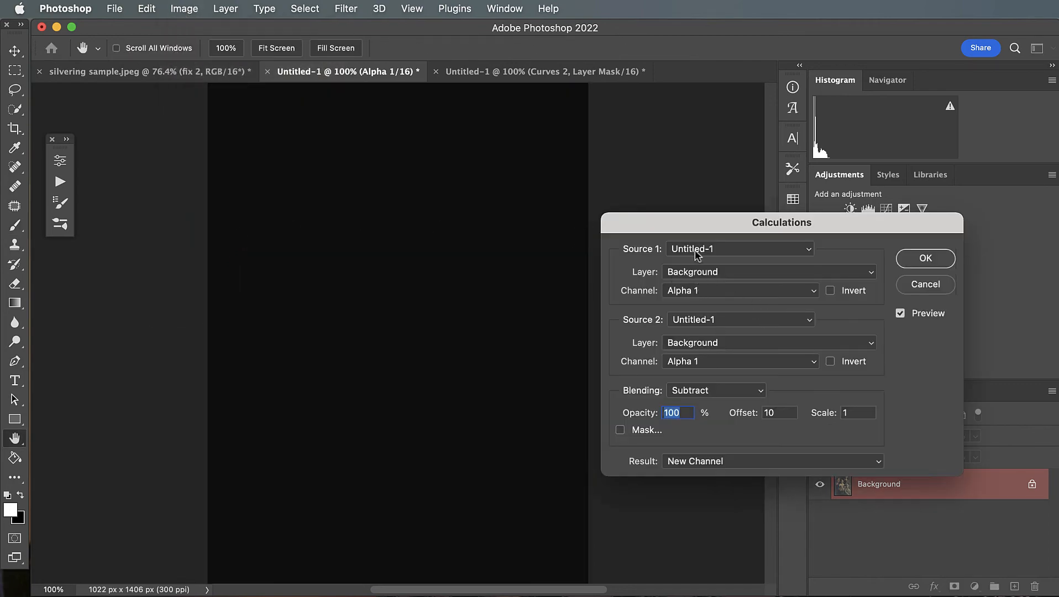
click(715, 363)
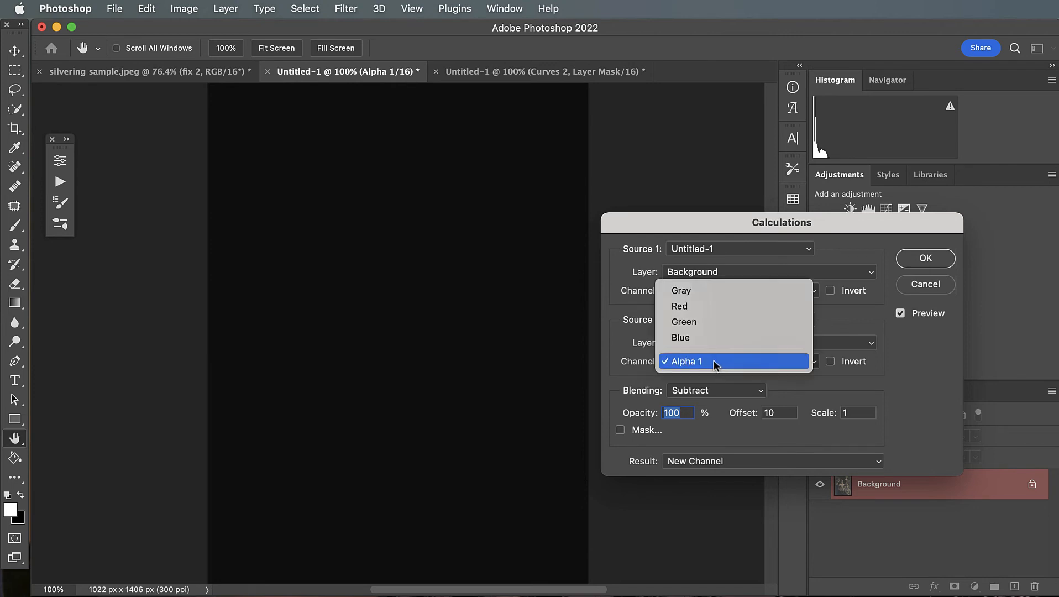
click(697, 306)
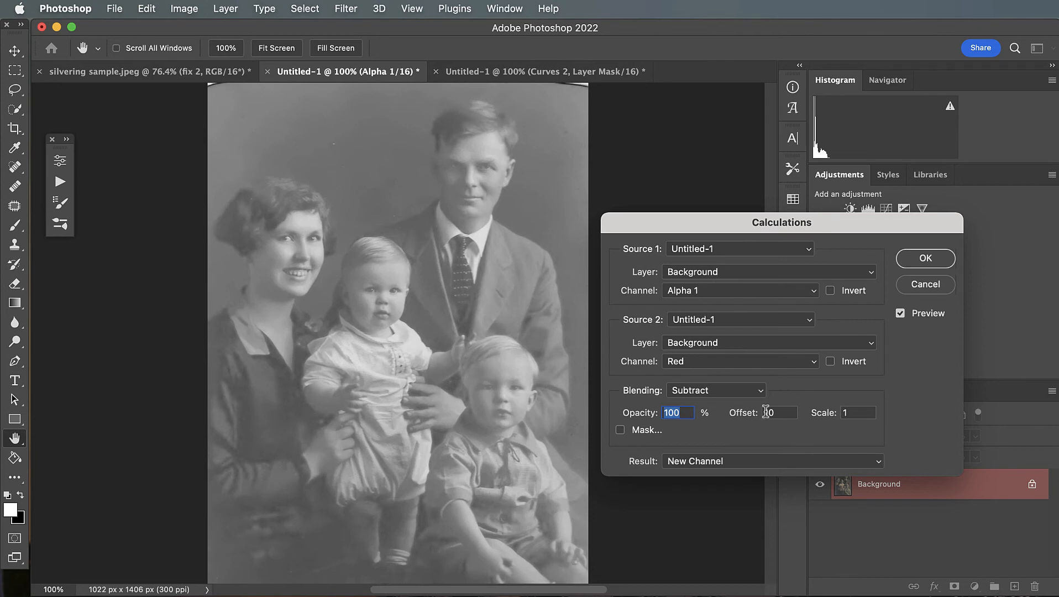
key(Tab)
text(0)
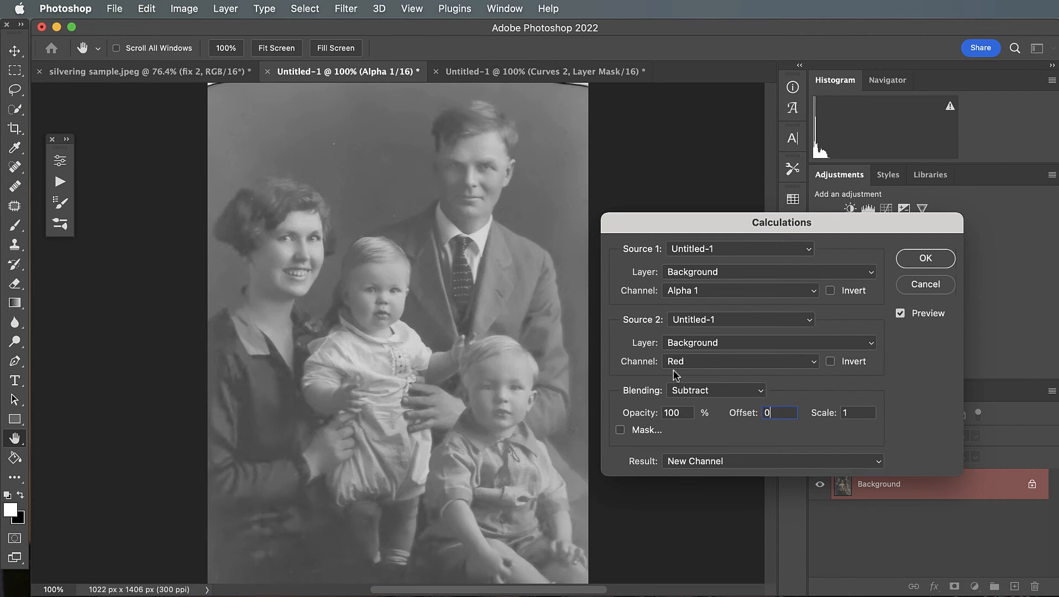
Step: Review the blending mode choices while keeping Subtract, and inspect the calculation preview around the woman's hair up close
click(733, 392)
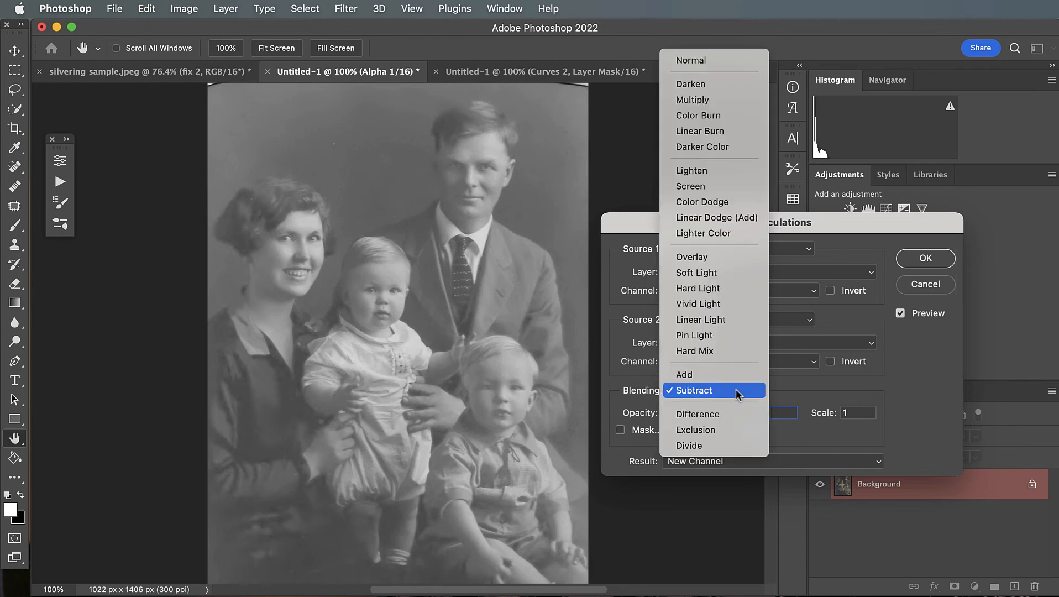
click(734, 391)
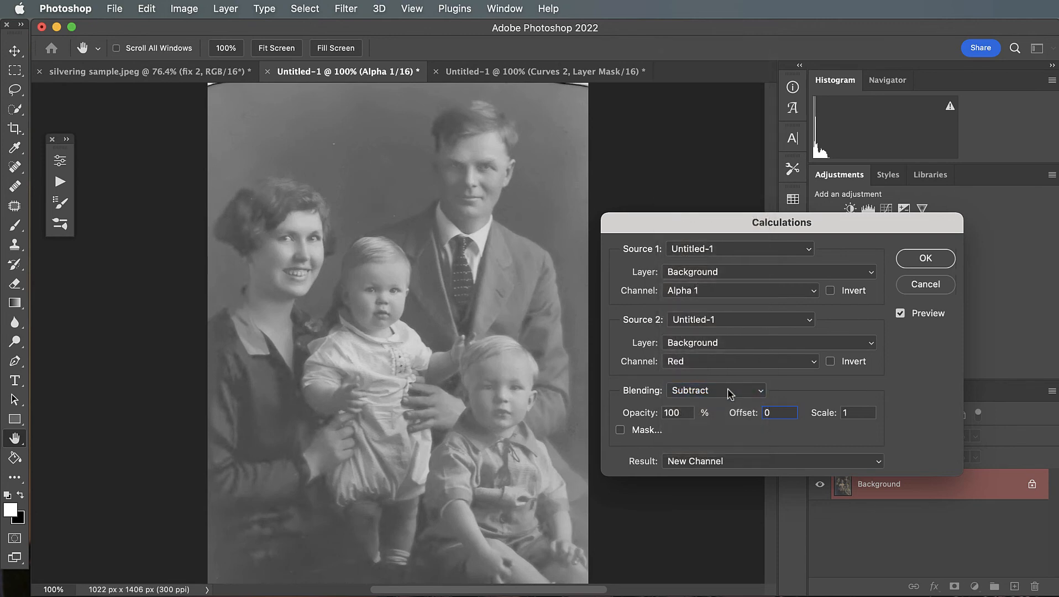
click(729, 391)
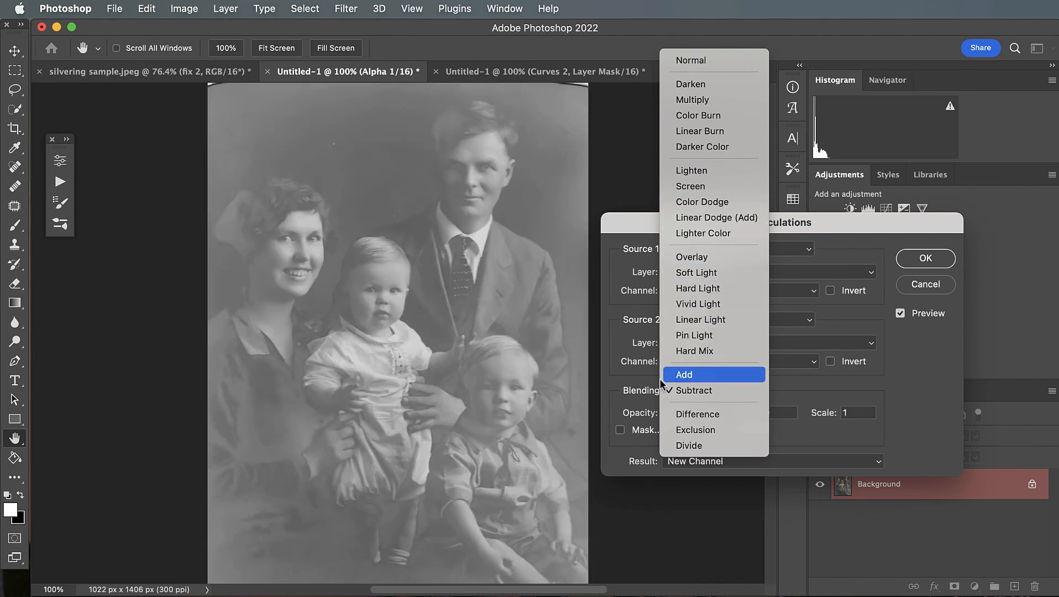
click(706, 392)
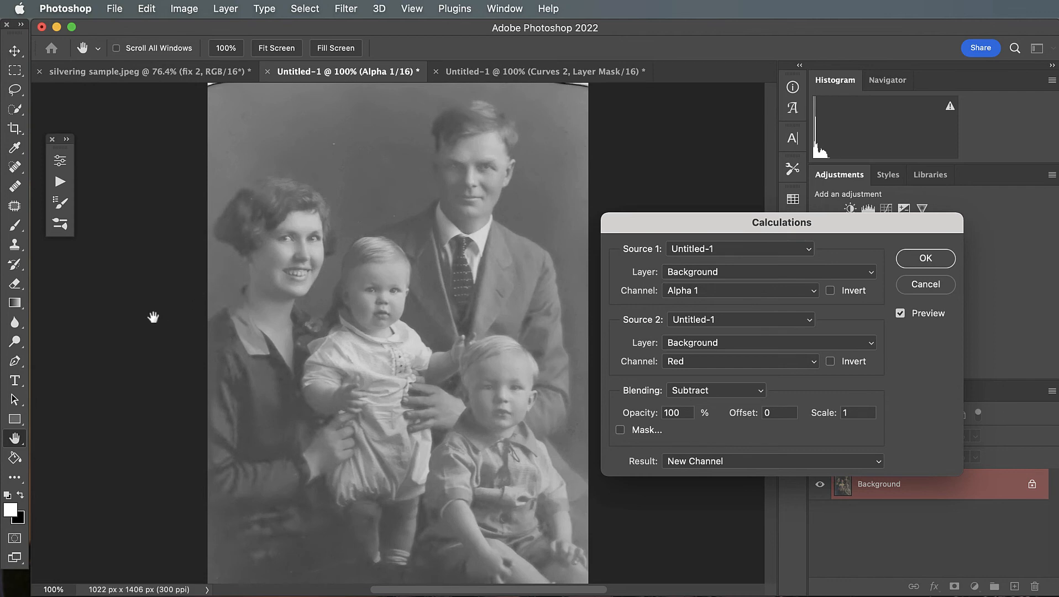
scroll(232, 217, up, 3)
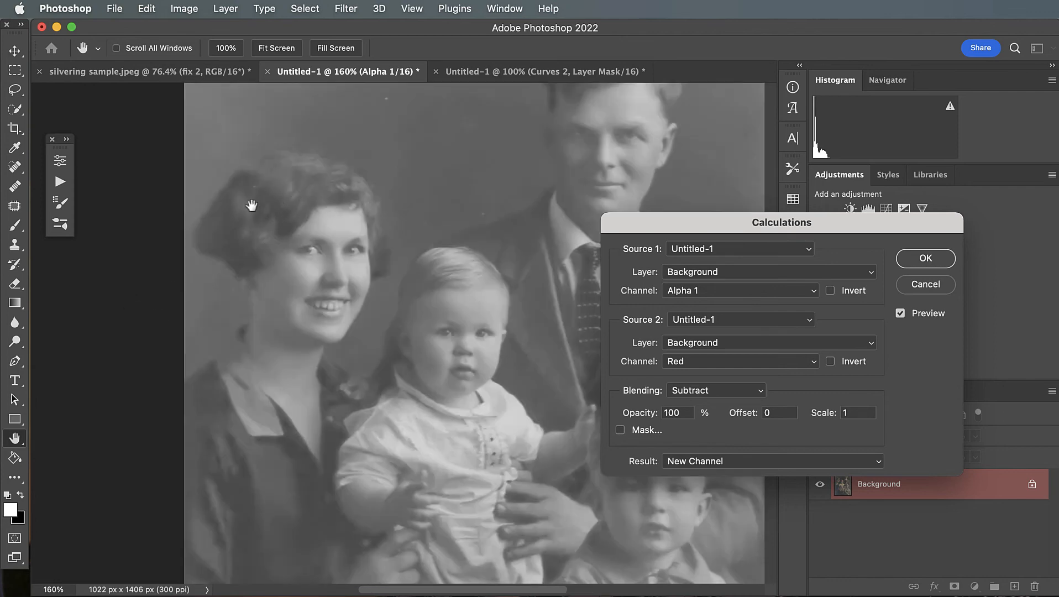
scroll(228, 225, down, 3)
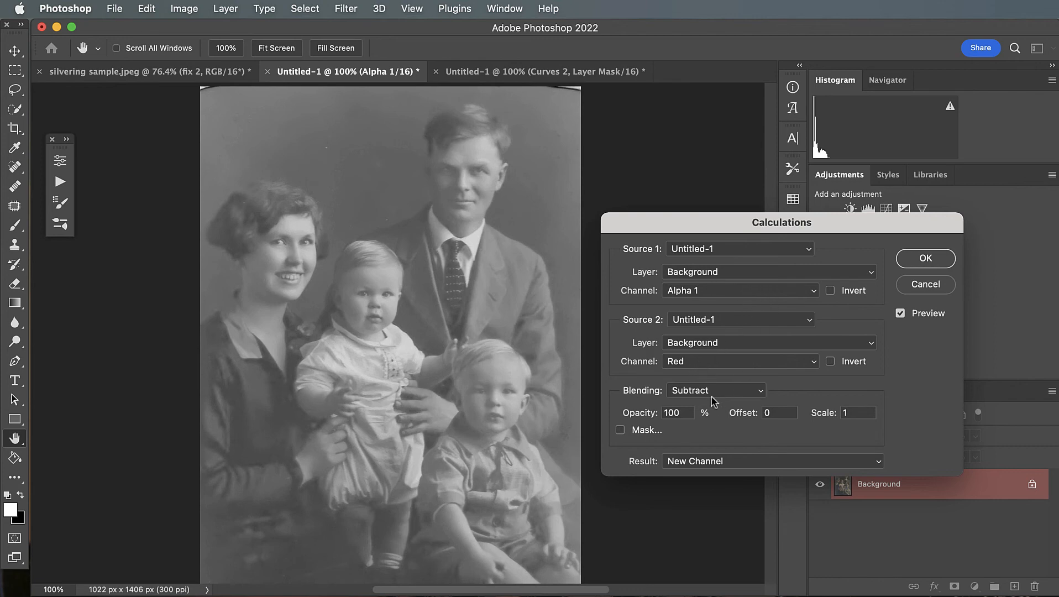
Step: Set the calculation's result to New Document and generate it
click(733, 461)
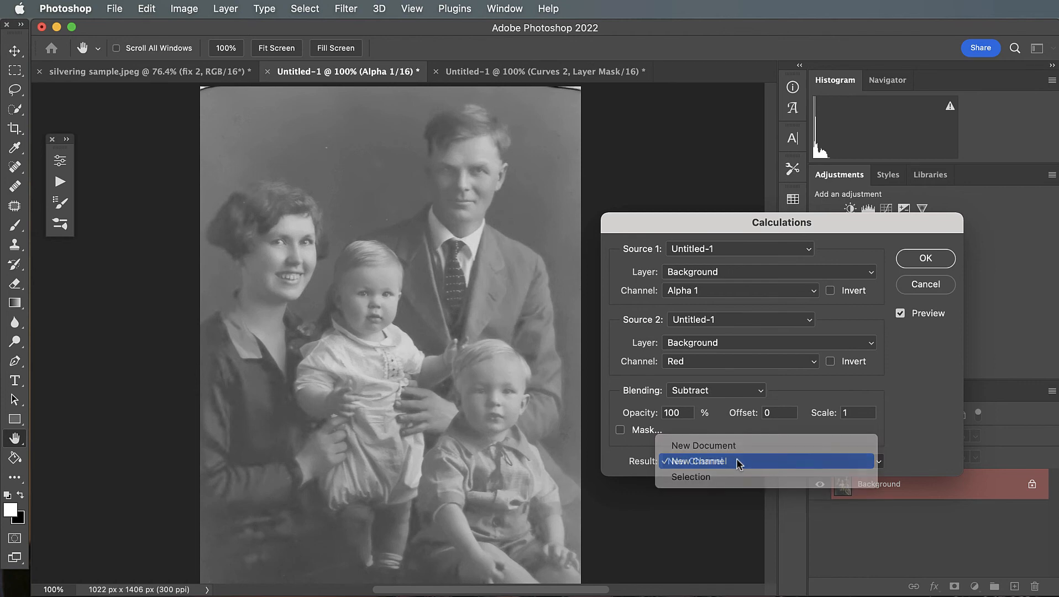
click(739, 464)
click(737, 463)
click(729, 463)
click(727, 463)
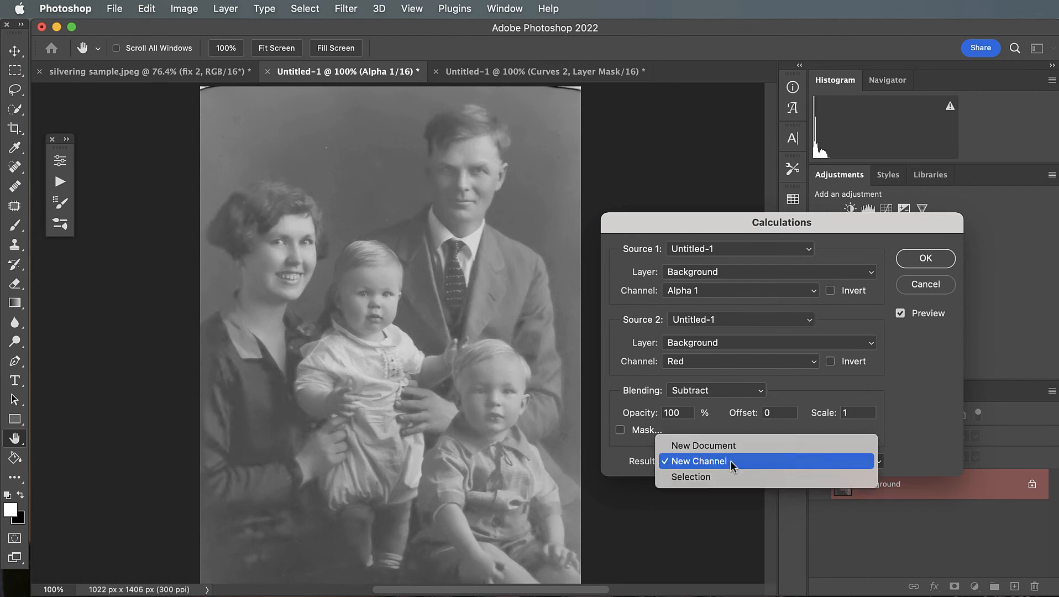
click(737, 452)
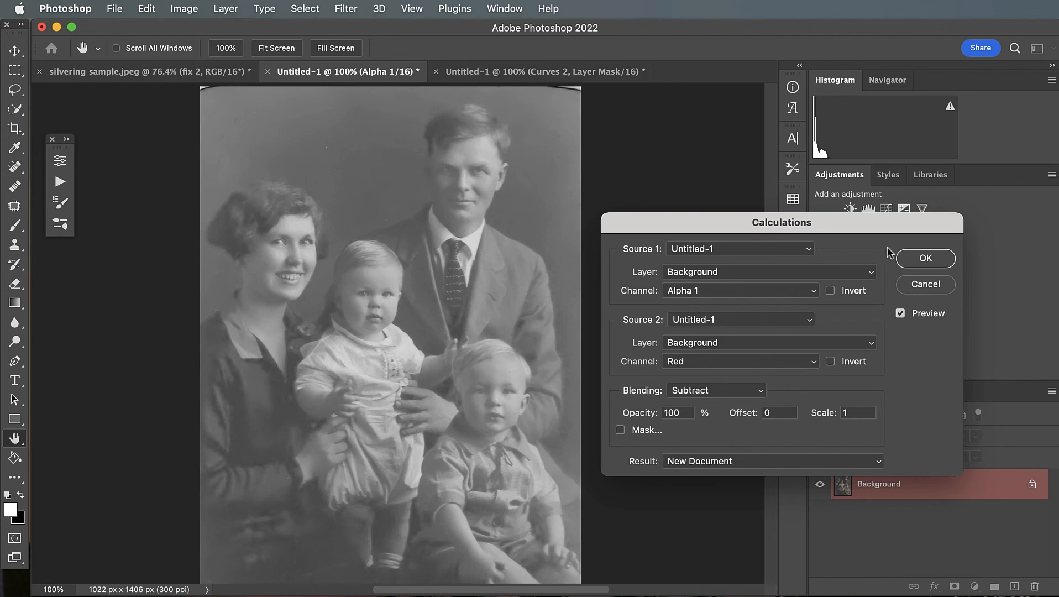
click(930, 258)
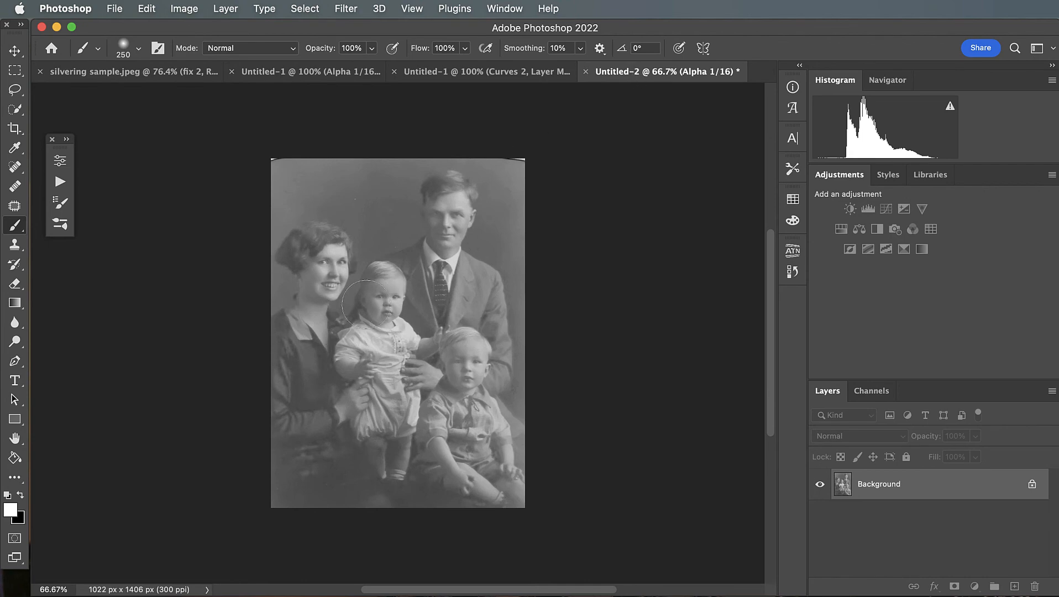
Step: Convert the new multichannel document to Grayscale and then to RGB Color mode
scroll(365, 304, up, 3)
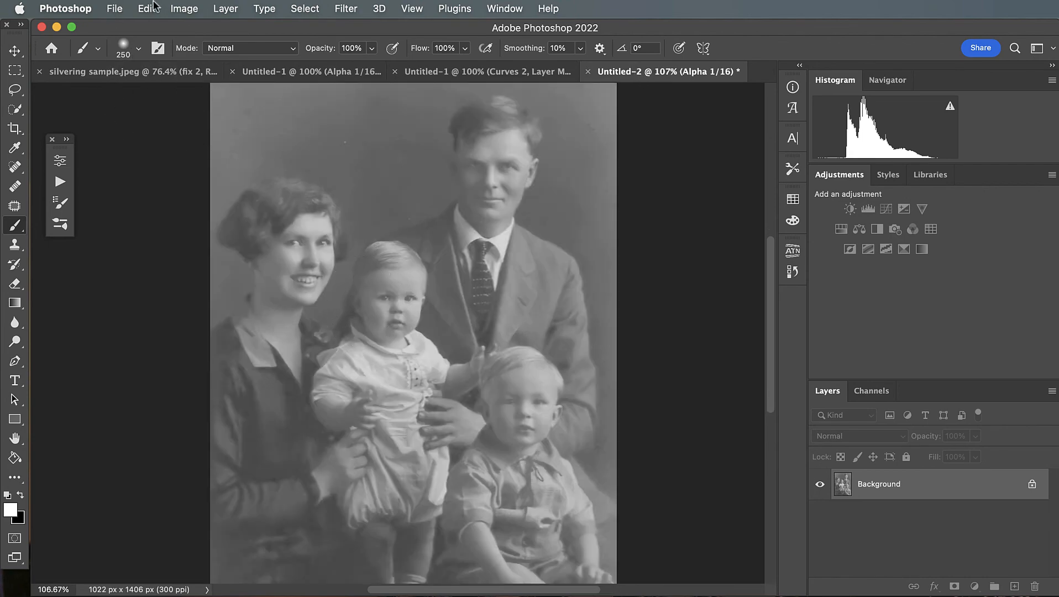
click(185, 9)
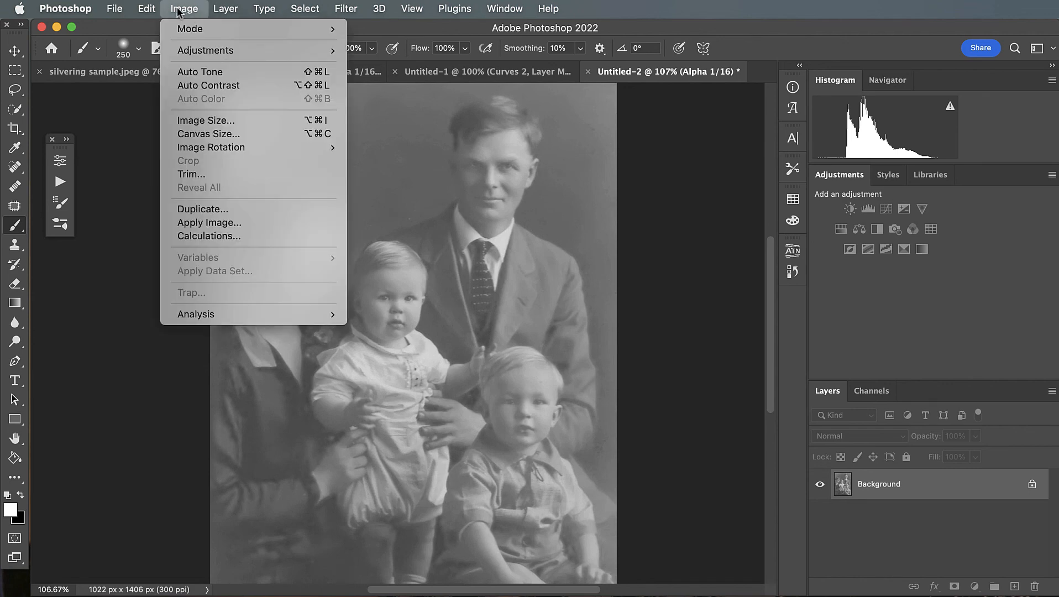
mouse_move(194, 28)
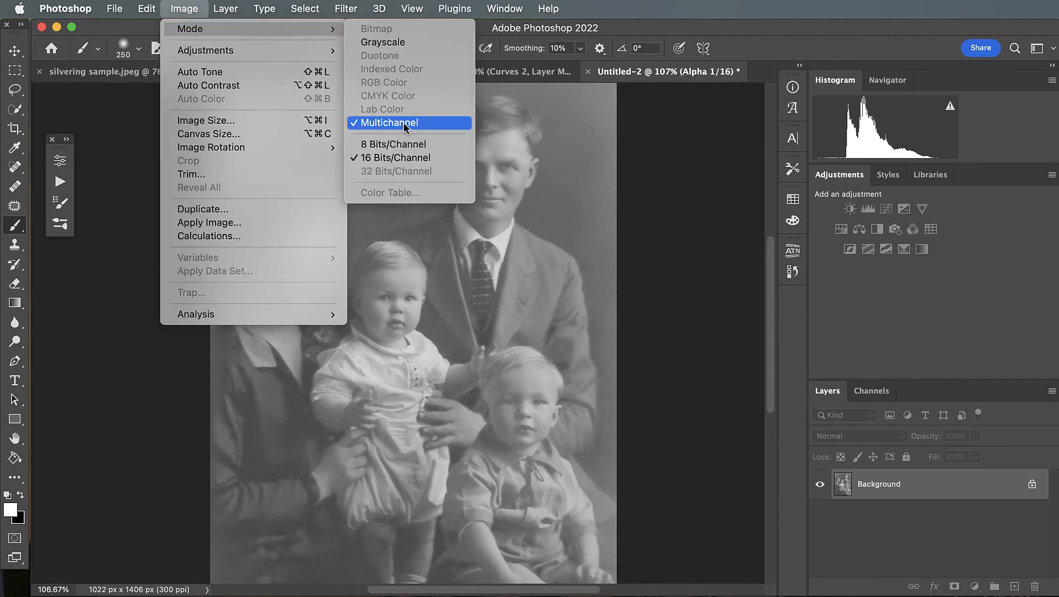
click(398, 43)
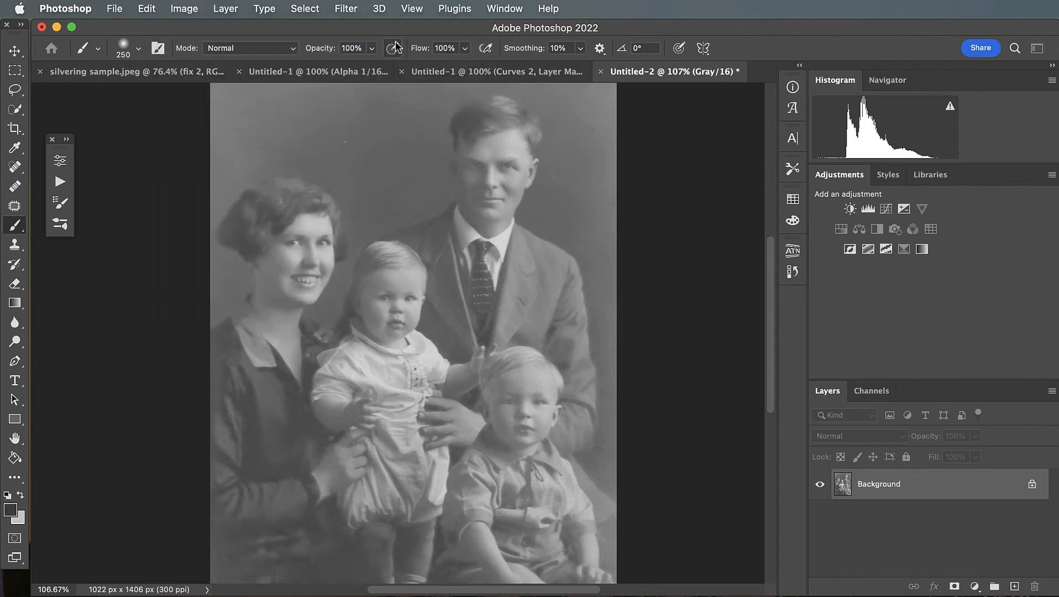
click(184, 8)
mouse_move(180, 29)
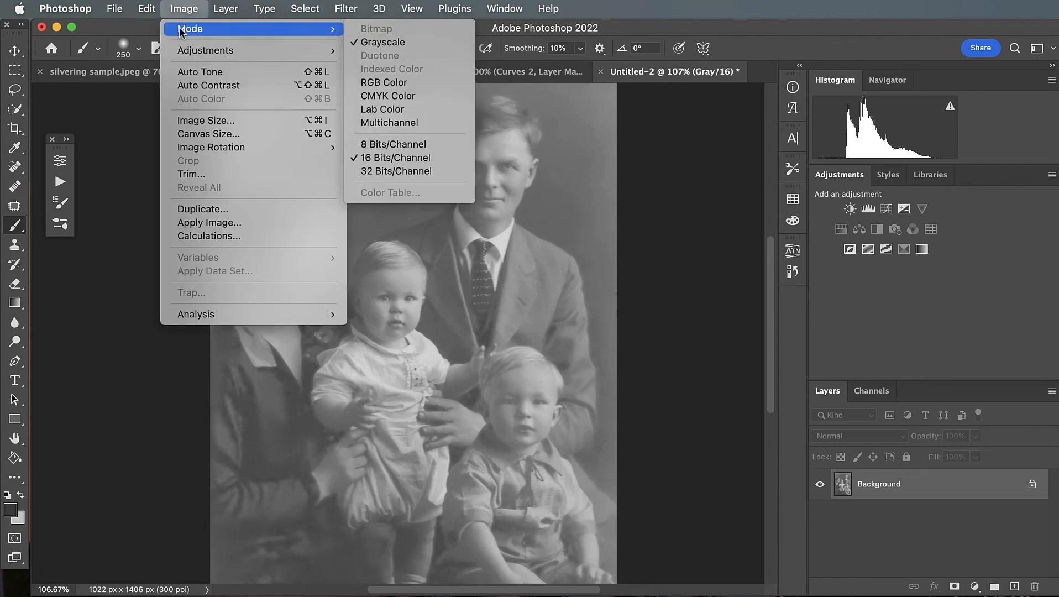
click(386, 82)
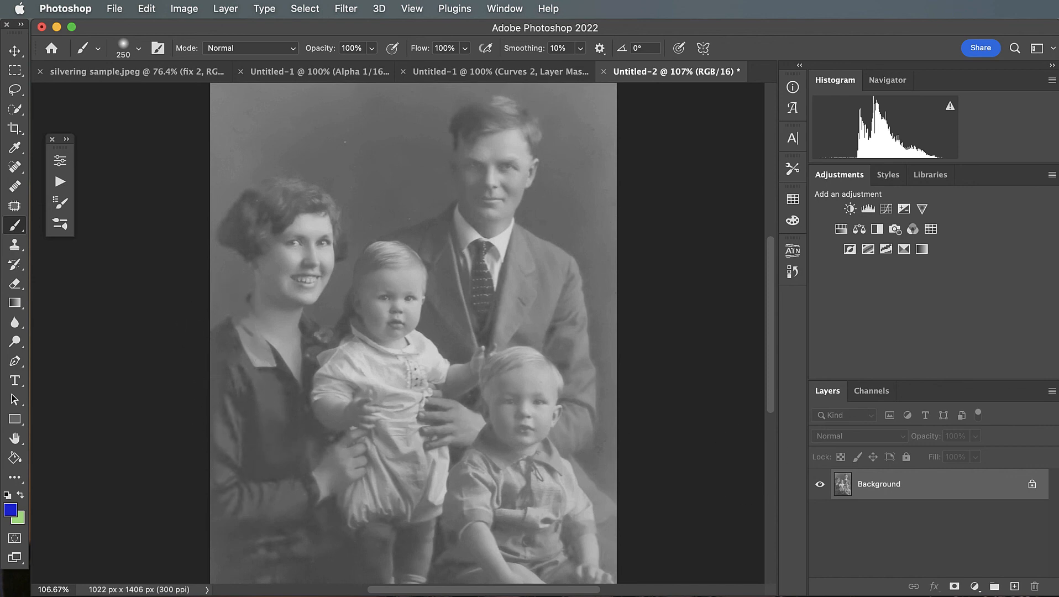
Step: Add a Curves adjustment layer with Auto correction above the Background and reduce its opacity to 85%
click(886, 209)
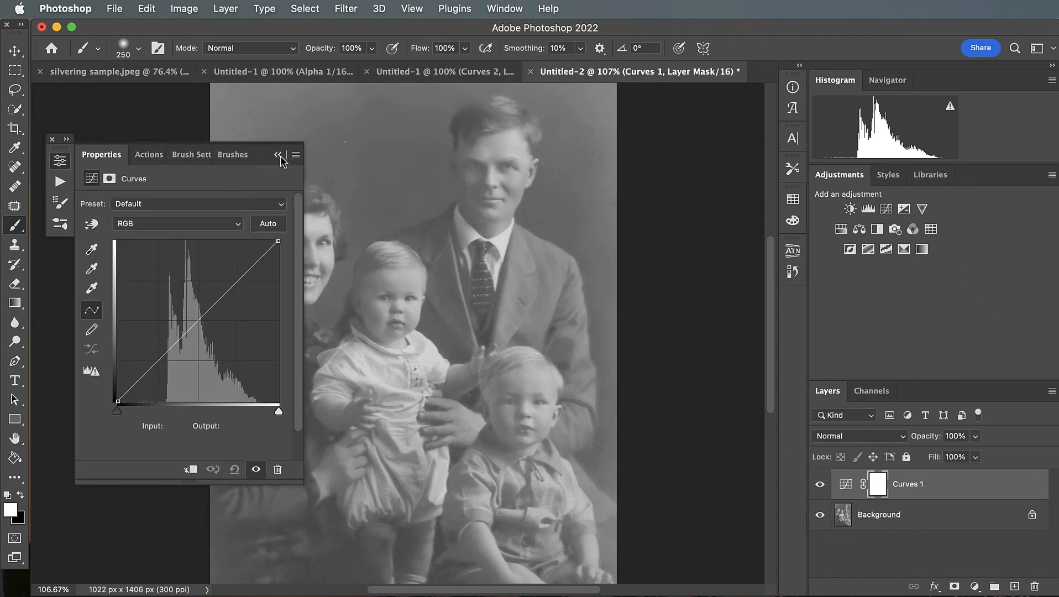
click(257, 225)
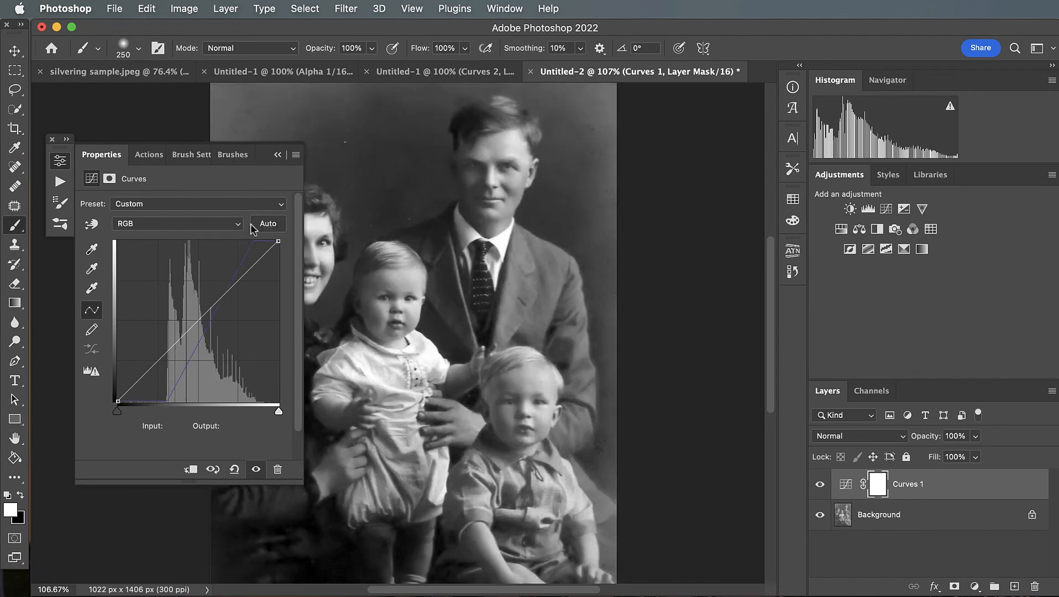
click(278, 155)
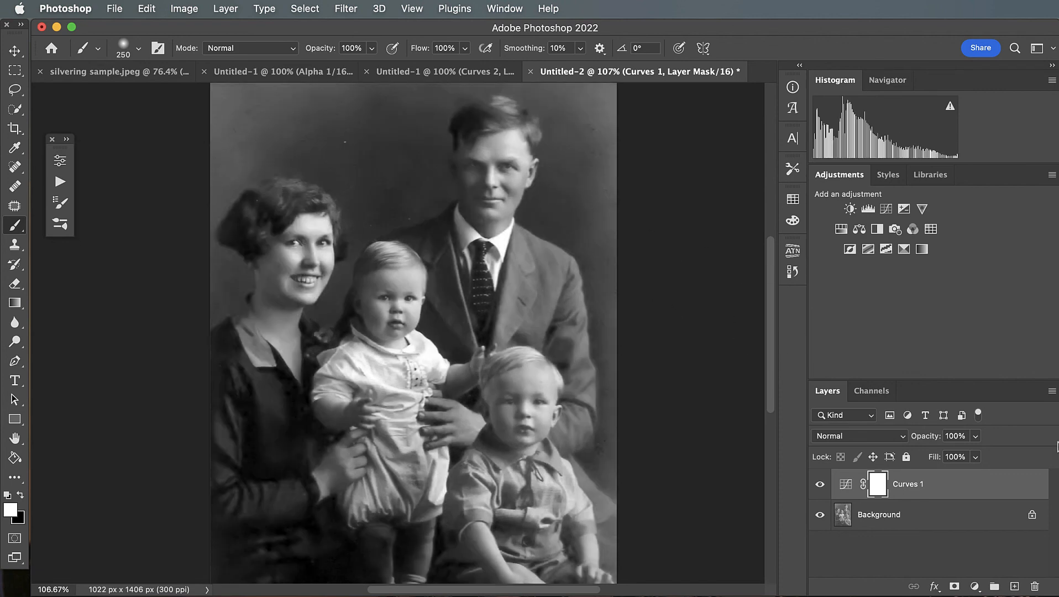
click(975, 437)
click(945, 454)
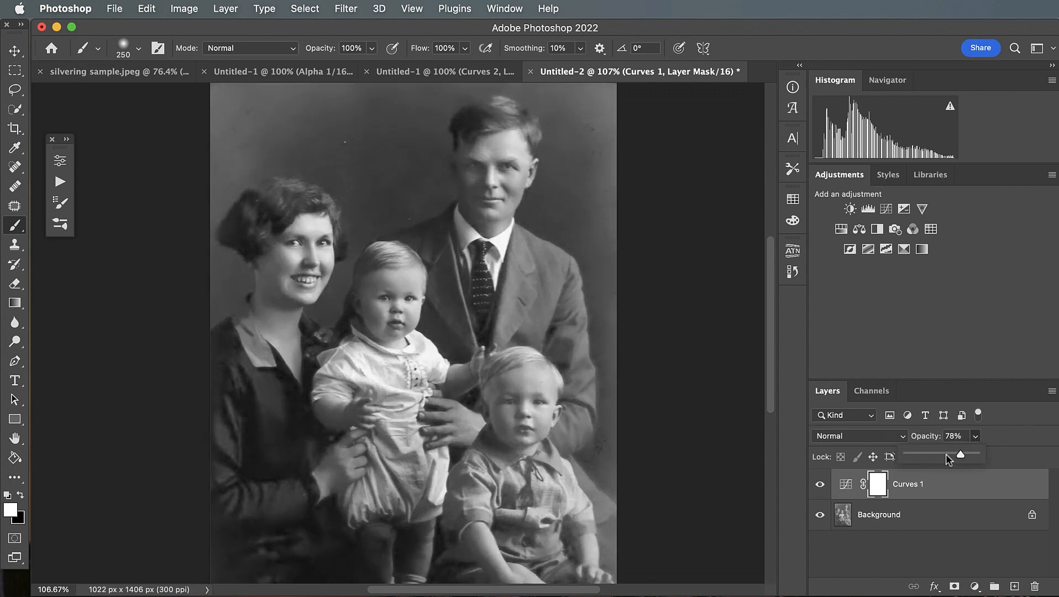
drag(948, 459, 962, 459)
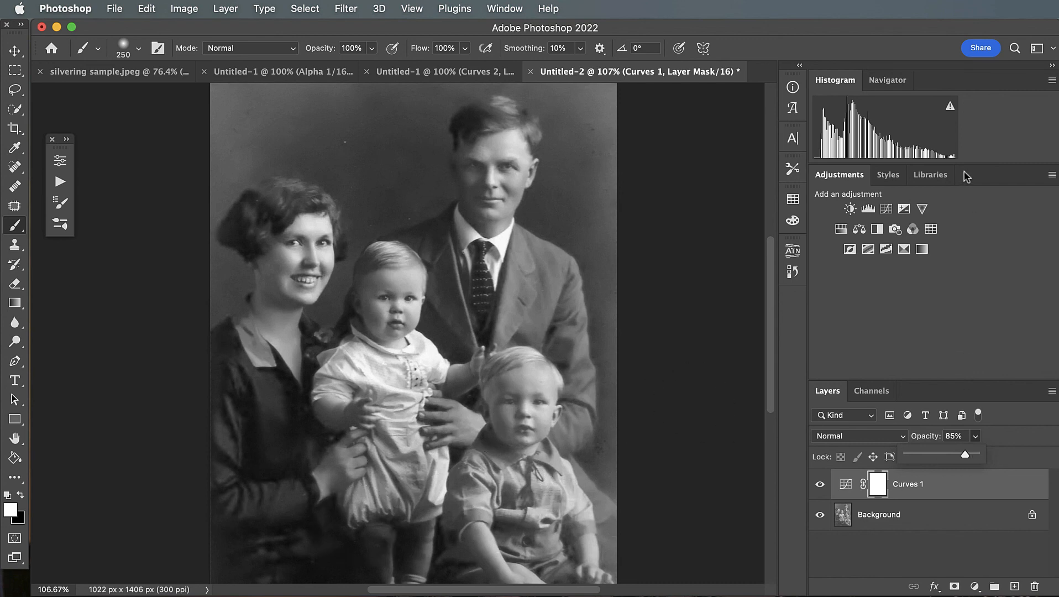
Step: Add a second Curves adjustment layer that darkens the midtones, and invert its layer mask to black
click(886, 208)
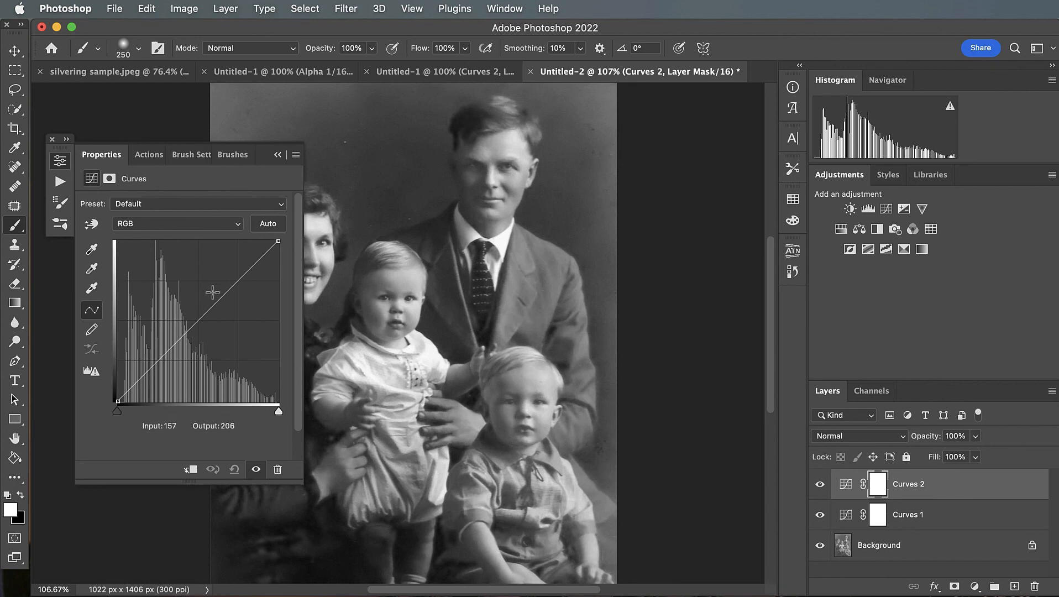
drag(188, 337, 219, 308)
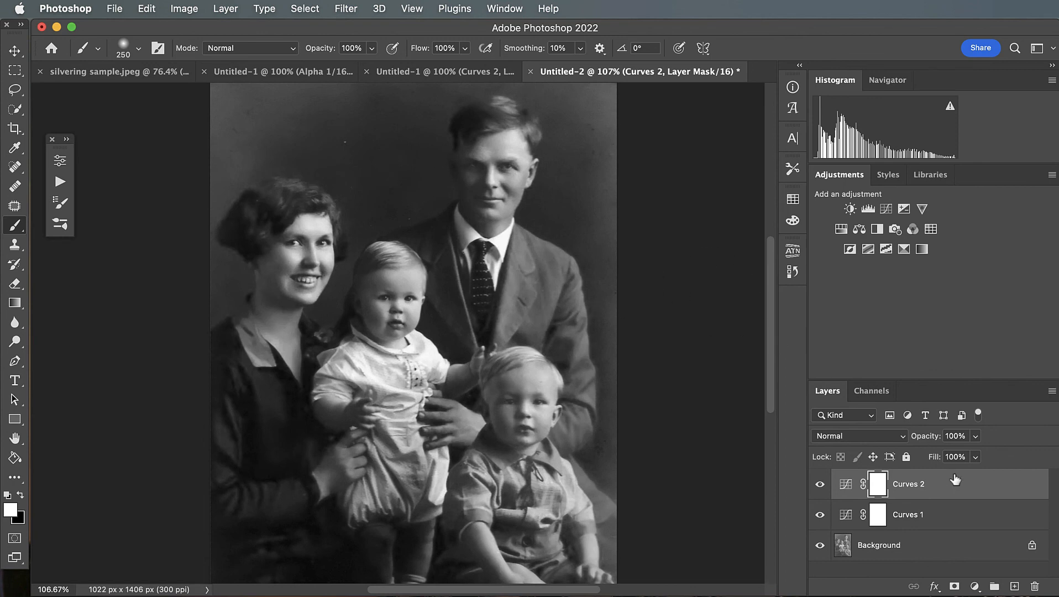
key(super+i)
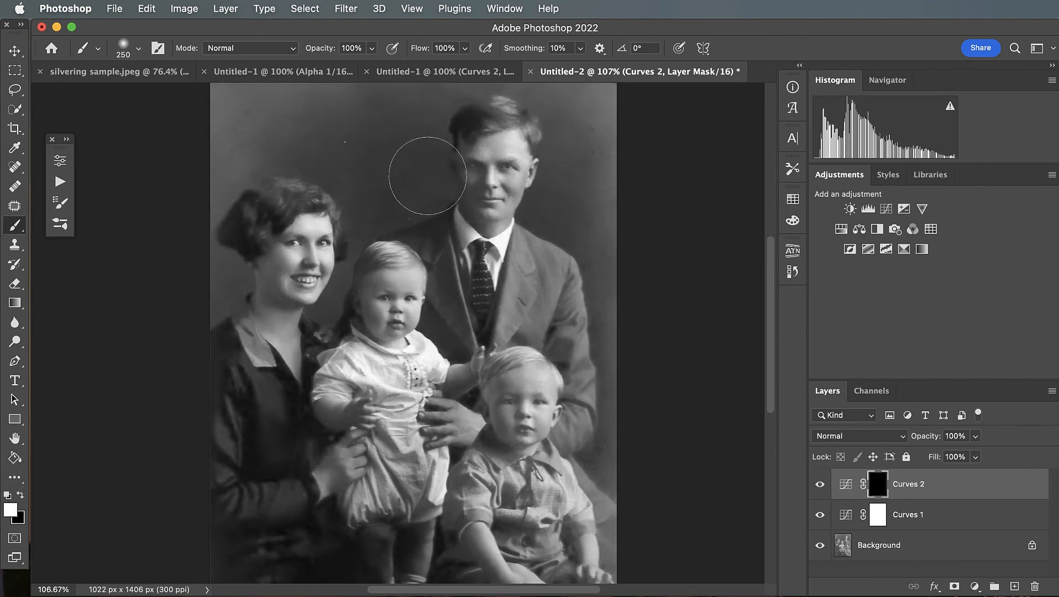
Step: Paint white on the second Curves mask over the man and the seated boy with a 600 px brush at 35% opacity
key(bracketright)
key(bracketright)
key(bracketright)
key(bracketright)
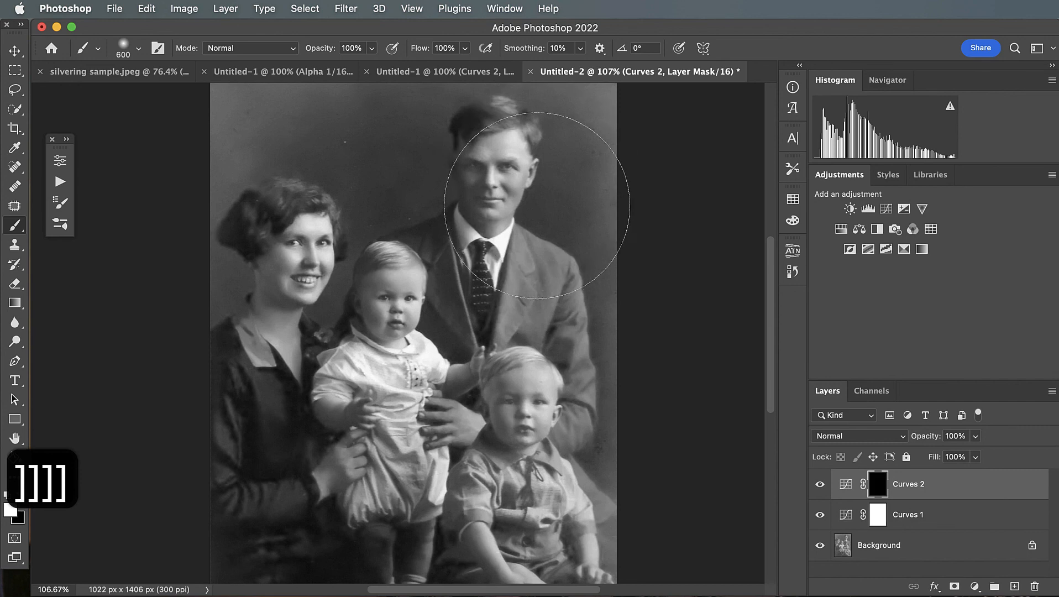
click(372, 48)
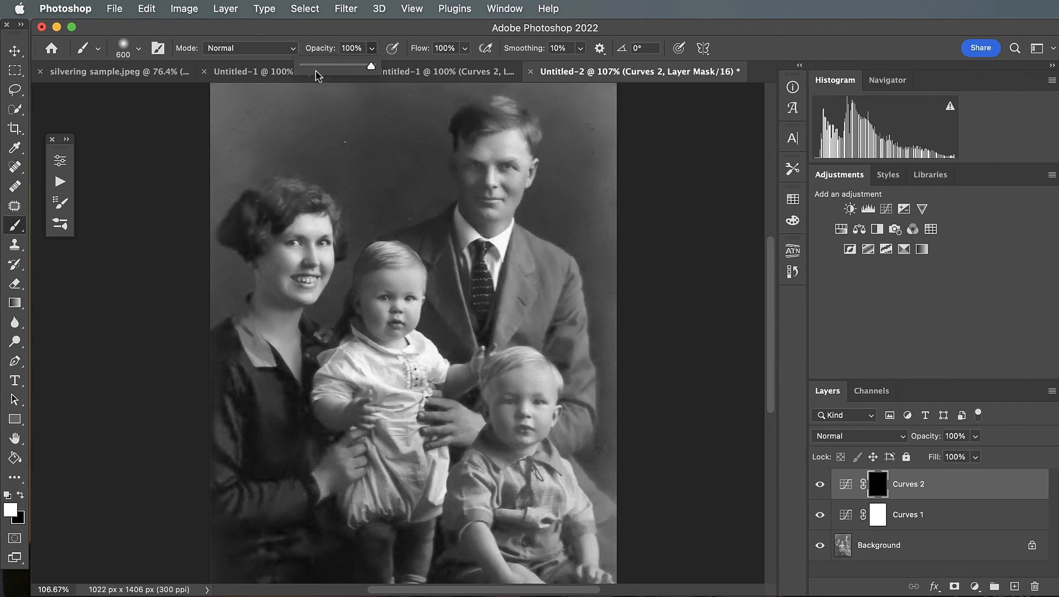
click(327, 65)
click(533, 161)
mouse_move(533, 160)
mouse_down()
mouse_move(508, 427)
mouse_move(538, 510)
mouse_move(520, 442)
mouse_up()
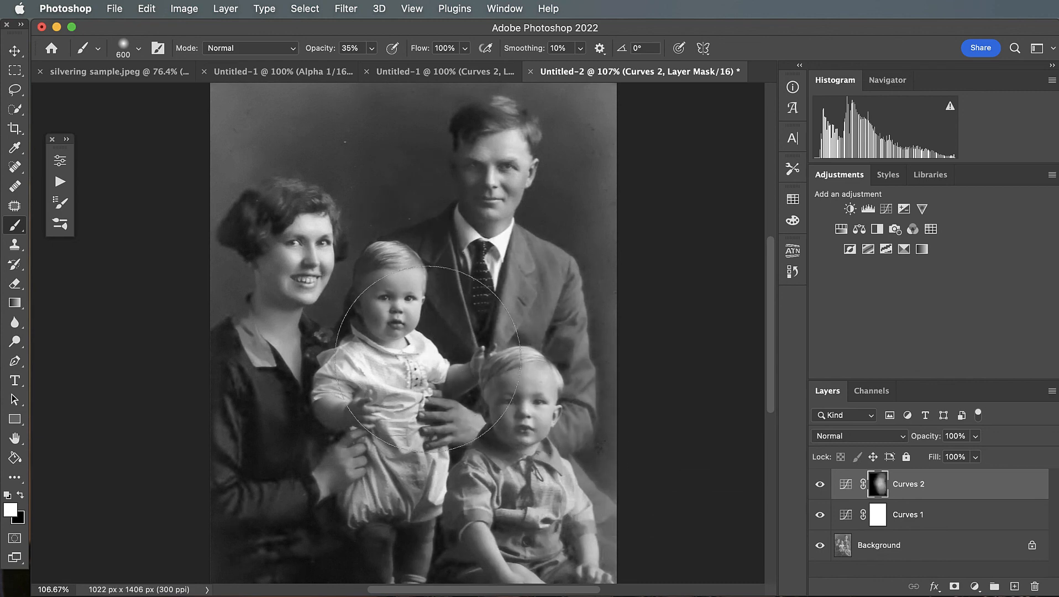
Step: Paint white at 35% opacity with a 200 px brush on the second Curves mask over the woman, the seated boy and the man's jacket
key(bracketleft)
key(bracketleft)
key(bracketleft)
key(bracketleft)
key(bracketleft)
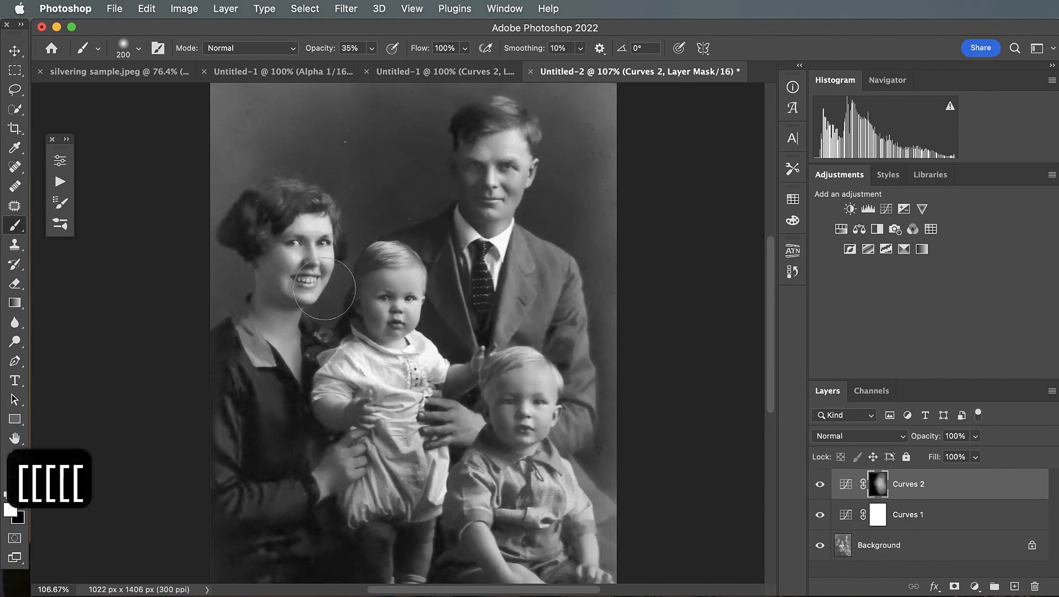
mouse_move(305, 296)
mouse_down()
mouse_move(258, 350)
mouse_move(263, 382)
mouse_move(215, 459)
mouse_move(293, 528)
mouse_move(279, 564)
mouse_move(371, 552)
mouse_up()
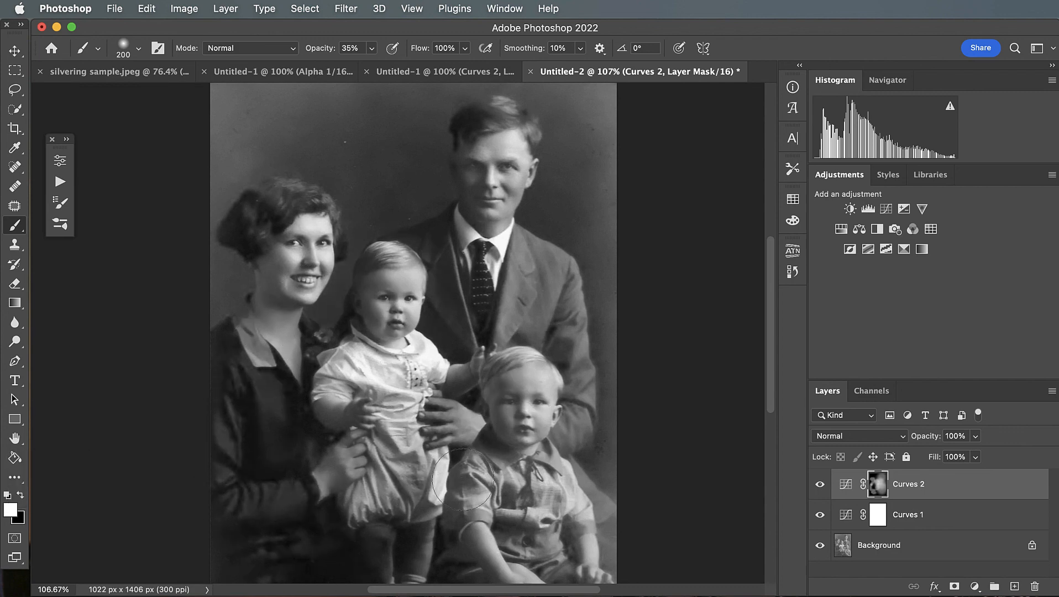
mouse_move(528, 513)
mouse_down()
mouse_move(514, 446)
mouse_move(539, 410)
mouse_up()
mouse_move(554, 258)
mouse_down()
mouse_move(542, 336)
mouse_move(478, 287)
mouse_up()
Step: In silvering sample.jpeg, hide the fix 2 group and examine the blue silvering on the original portrait up close
click(99, 71)
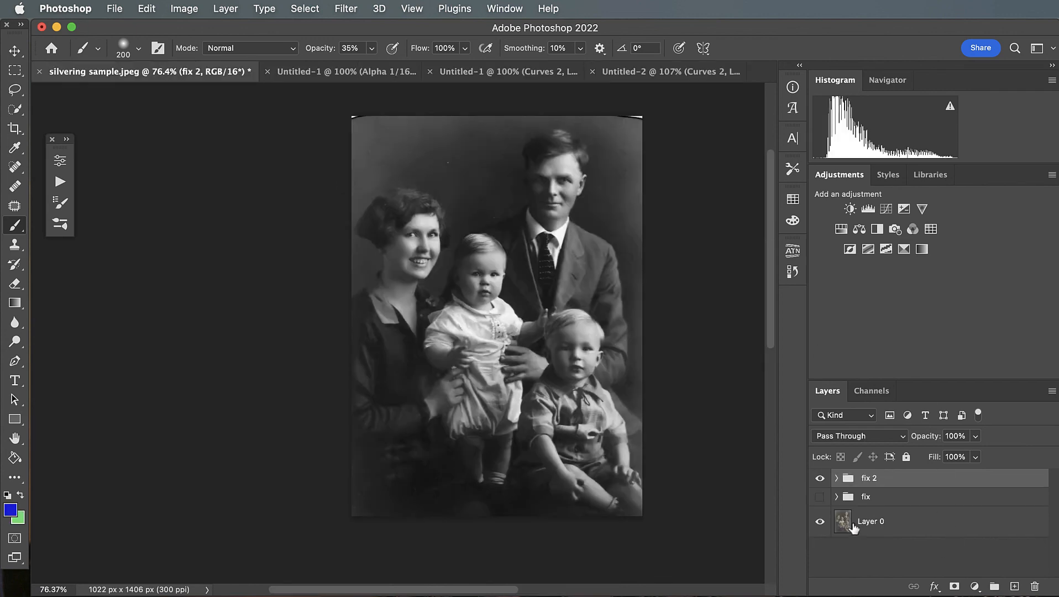
click(818, 477)
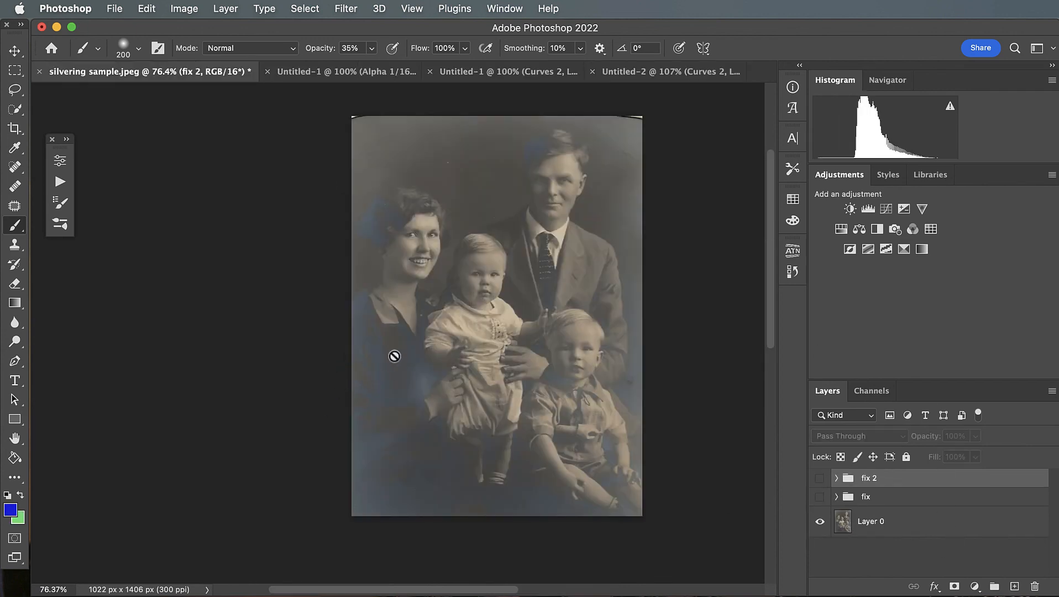
scroll(408, 419, up, 5)
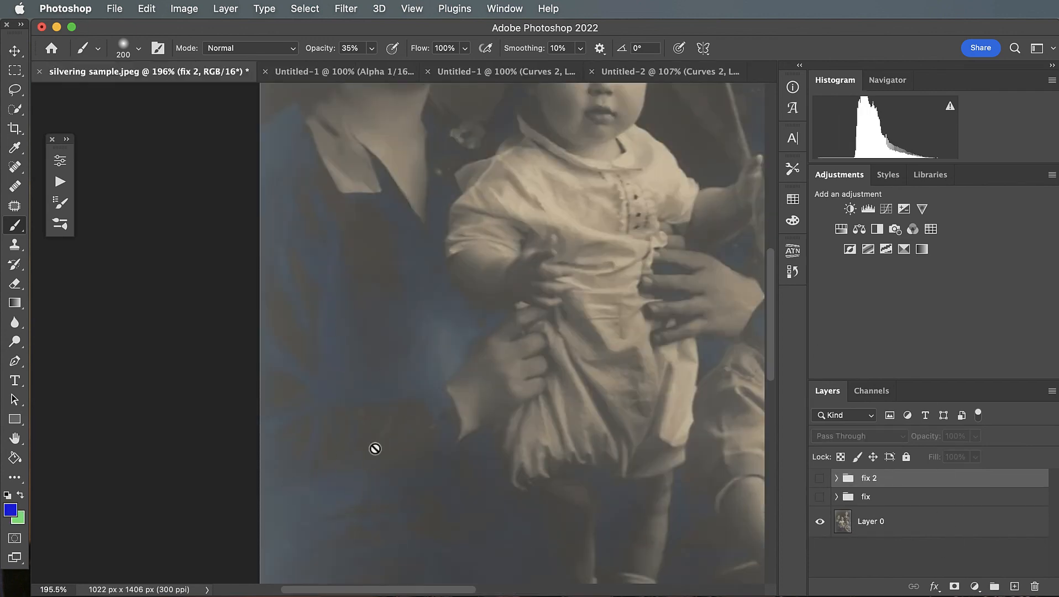
scroll(399, 440, down, 4)
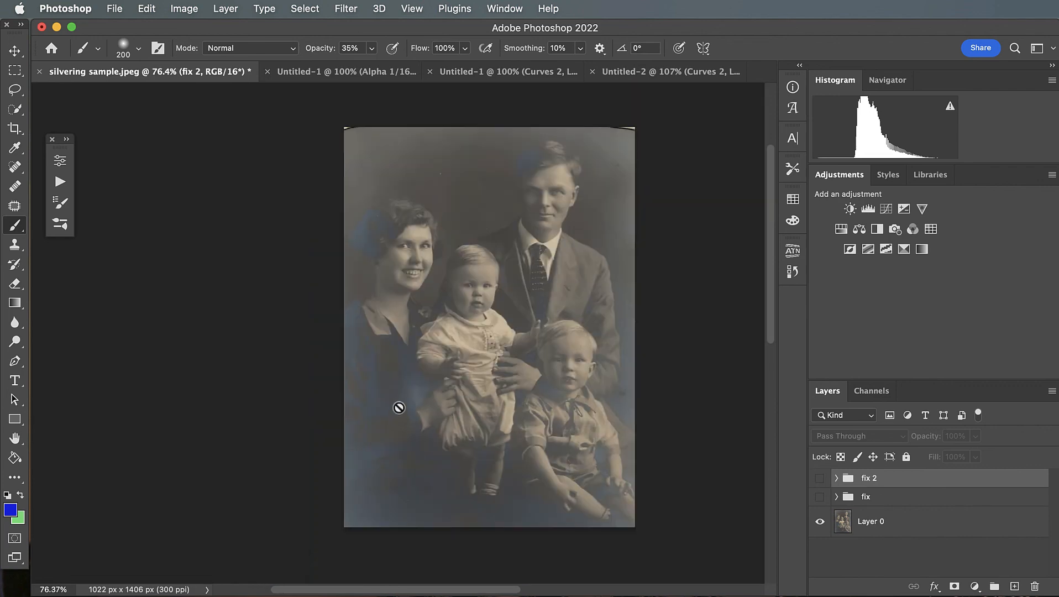